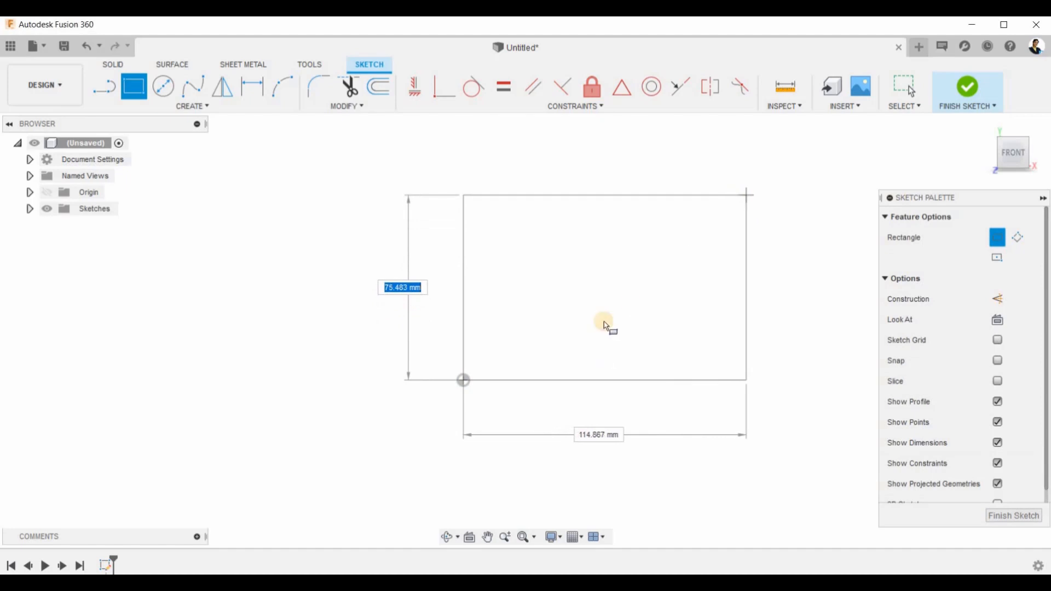
- Sketch a rectangle from the origin on the front plane, about 115 mm wide and 75 mm high
left_click(605, 290)
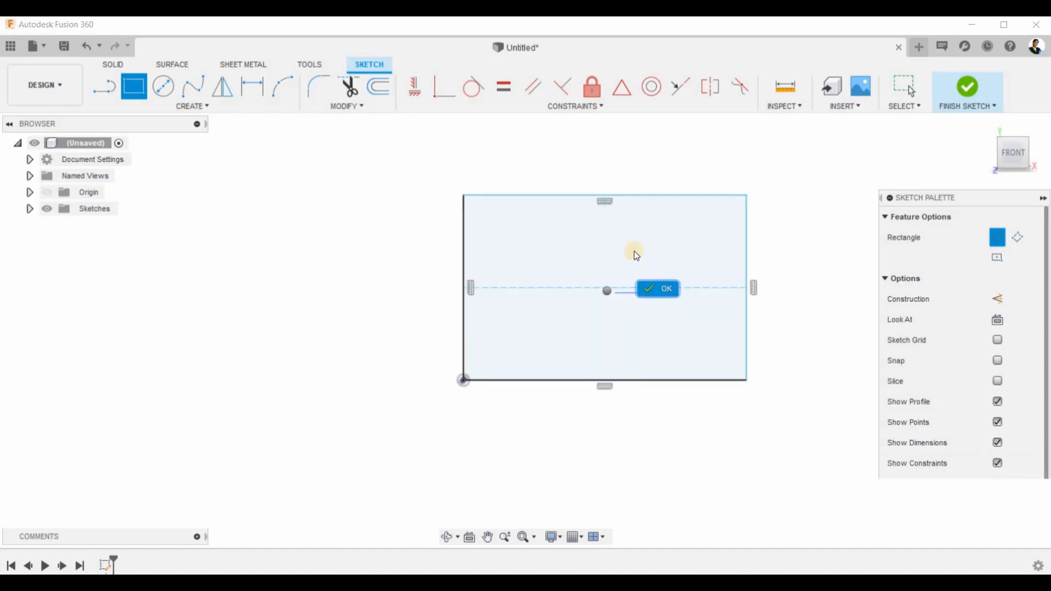
key("Escape")
middle_click_drag(494, 222, 416, 208)
- Dimension the rectangle to a height of 100 mm and a width of 200 mm
left_click(253, 90)
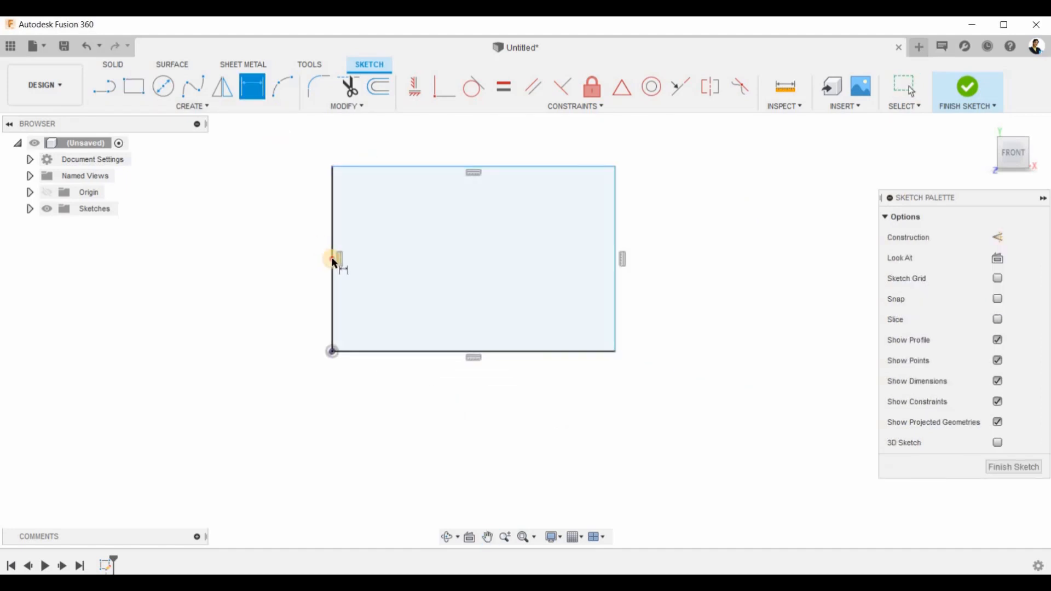
left_click(335, 262)
left_click(299, 265)
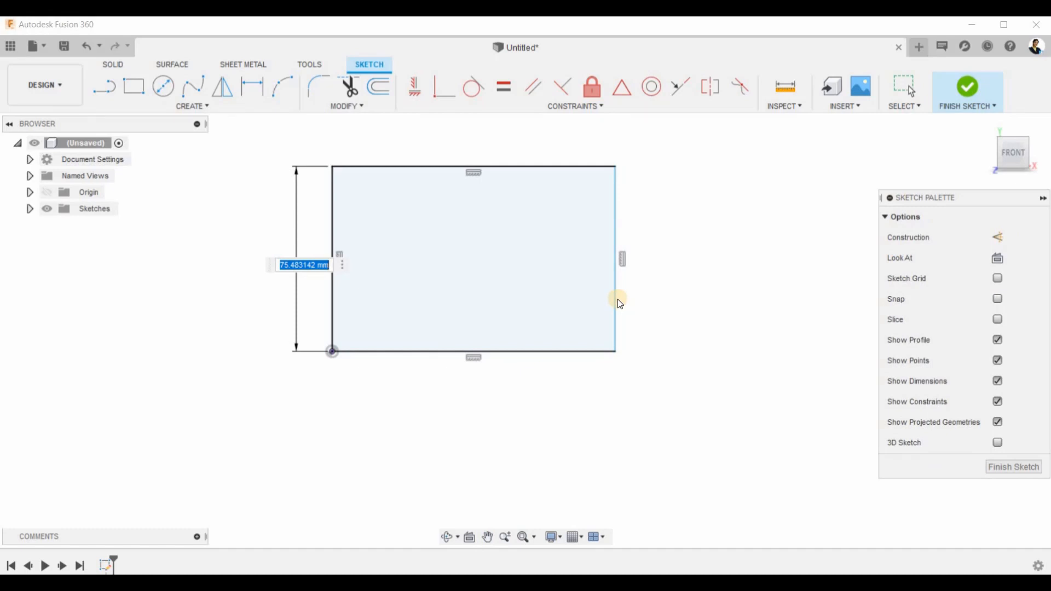
type("100")
key("Return")
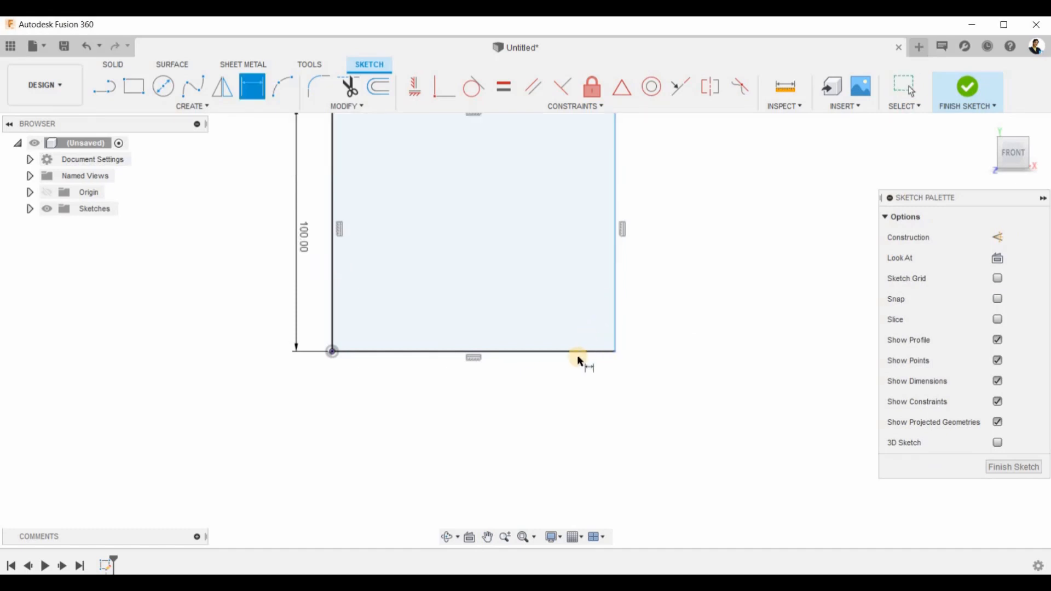
left_click(578, 351)
left_click(534, 391)
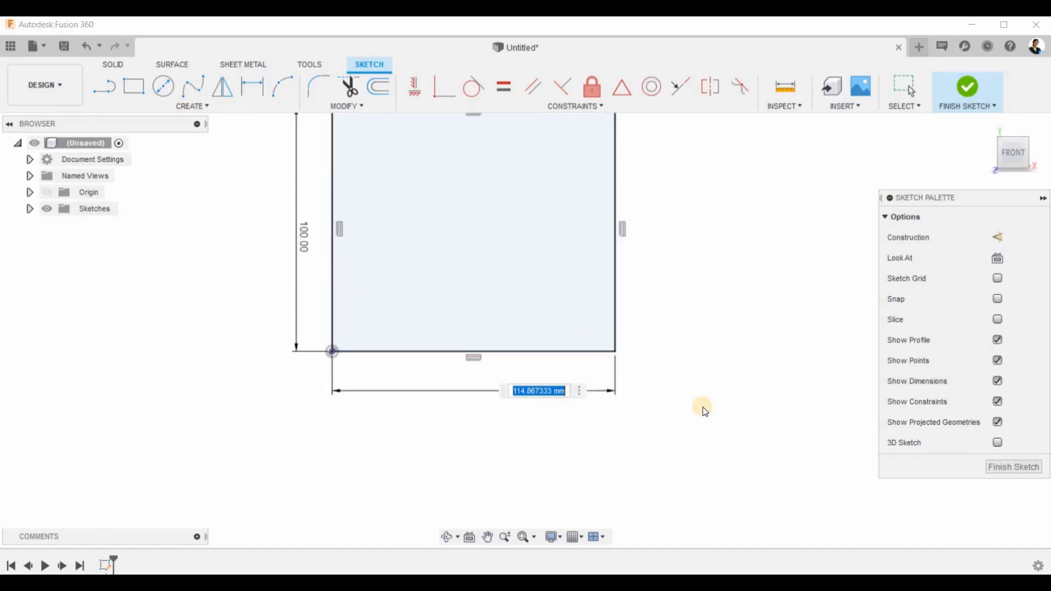
type("200")
key("Return")
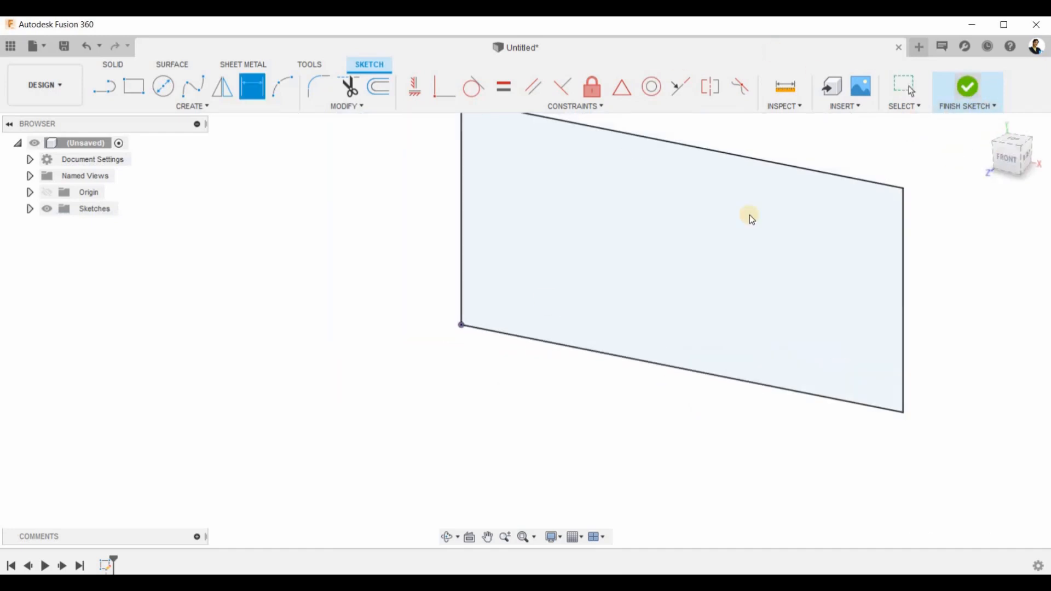
- Finish the sketch and extrude the rectangle profile 200 mm to one side as a new body
left_click(633, 292)
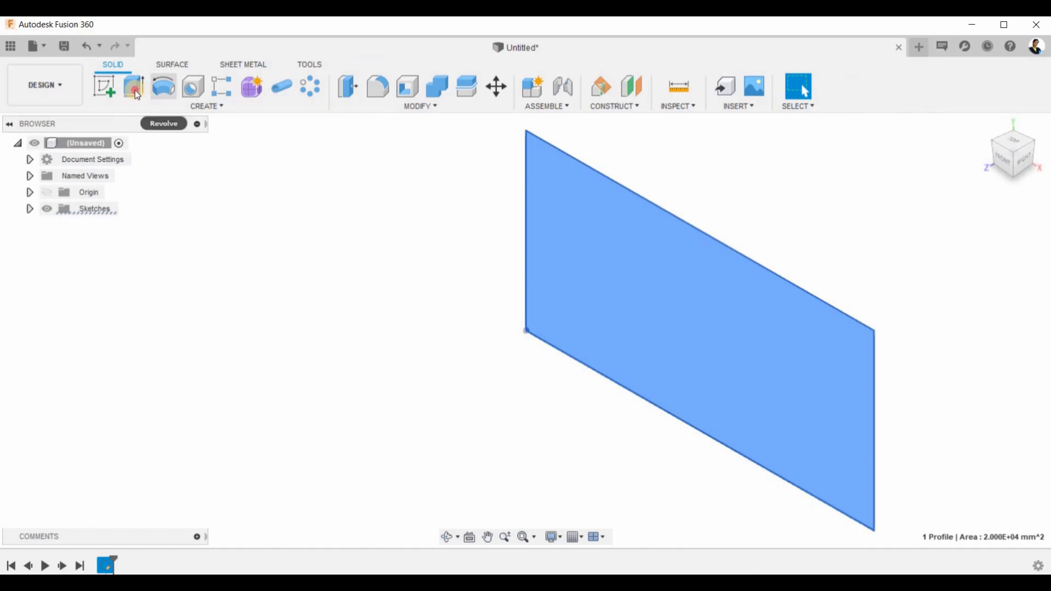
left_click(134, 86)
scroll(352, 232, "down", 3)
left_click(1023, 299)
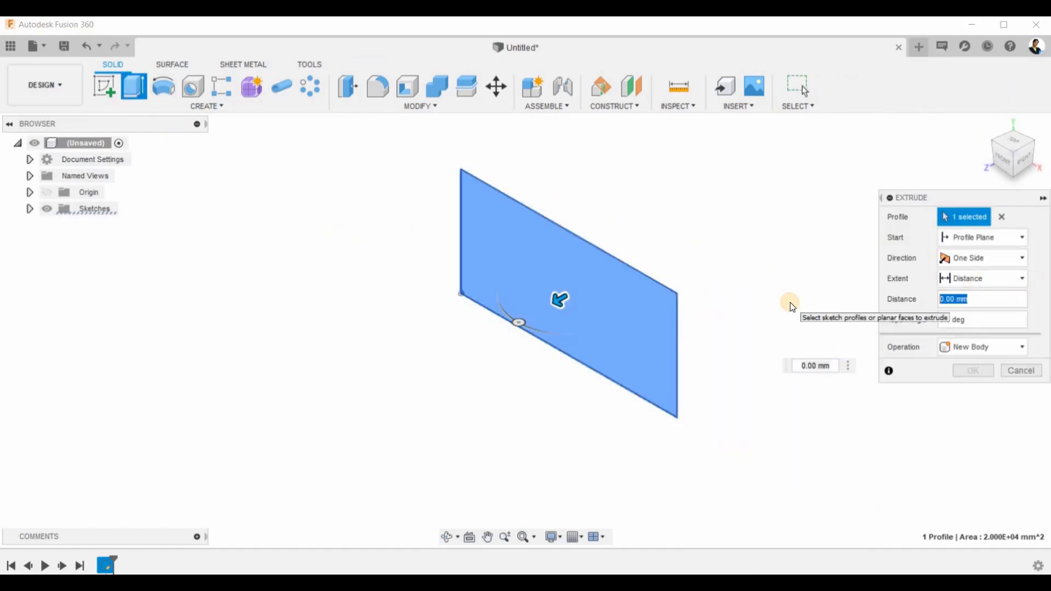
type("200")
key("Return")
scroll(760, 261, "down", 3)
scroll(696, 305, "up", 4)
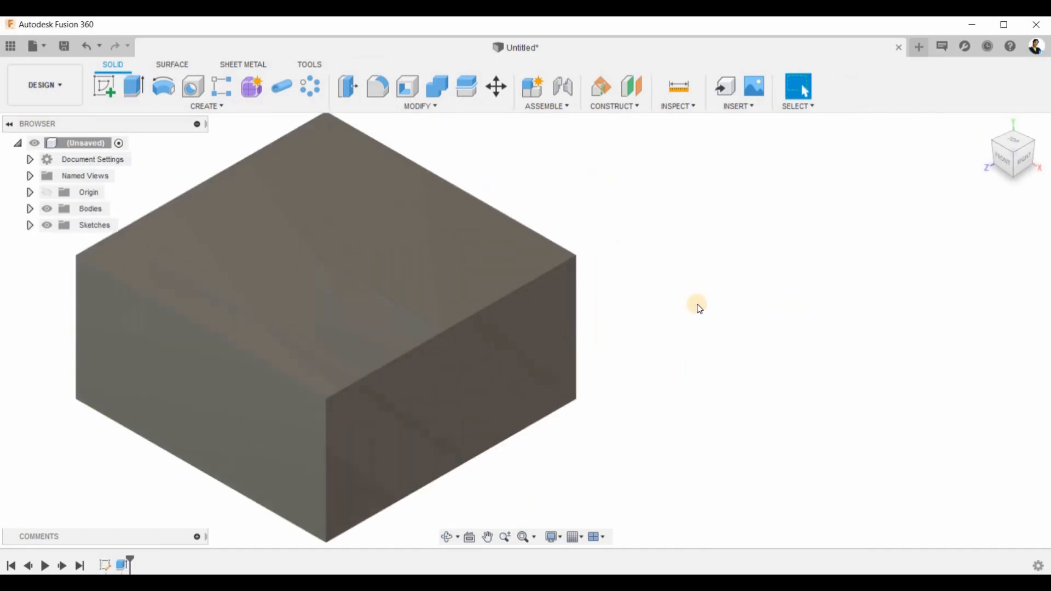
scroll(705, 261, "down", 1)
scroll(705, 261, "down", 1)
mouse_move(710, 219)
middle_mouse_down("shift")
mouse_move(701, 247)
mouse_move(705, 225)
middle_mouse_up("shift")
scroll(392, 285, "up", 4)
scroll(384, 263, "down", 1)
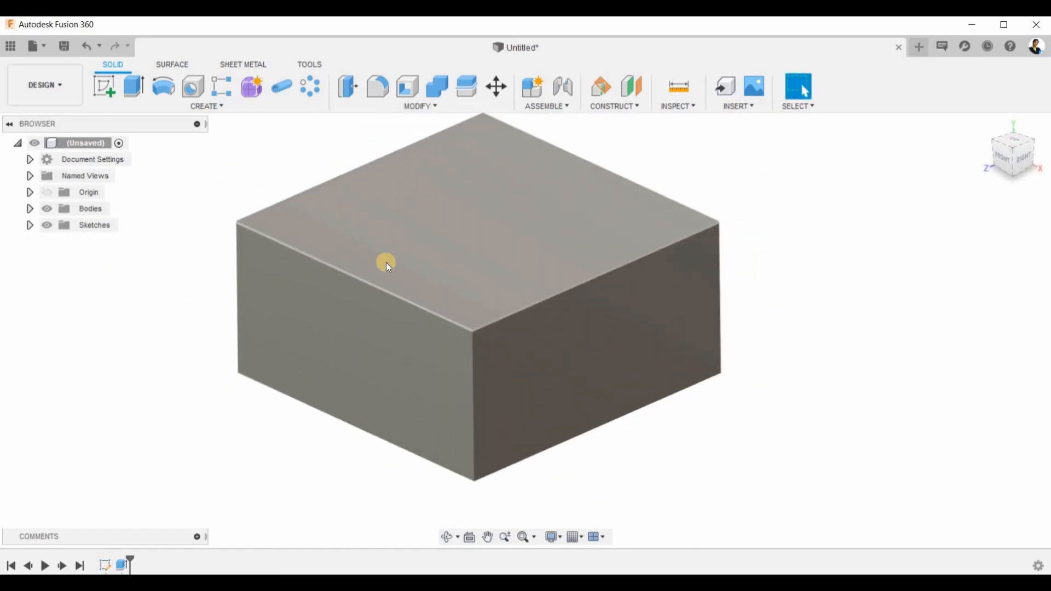
scroll(456, 152, "down", 2)
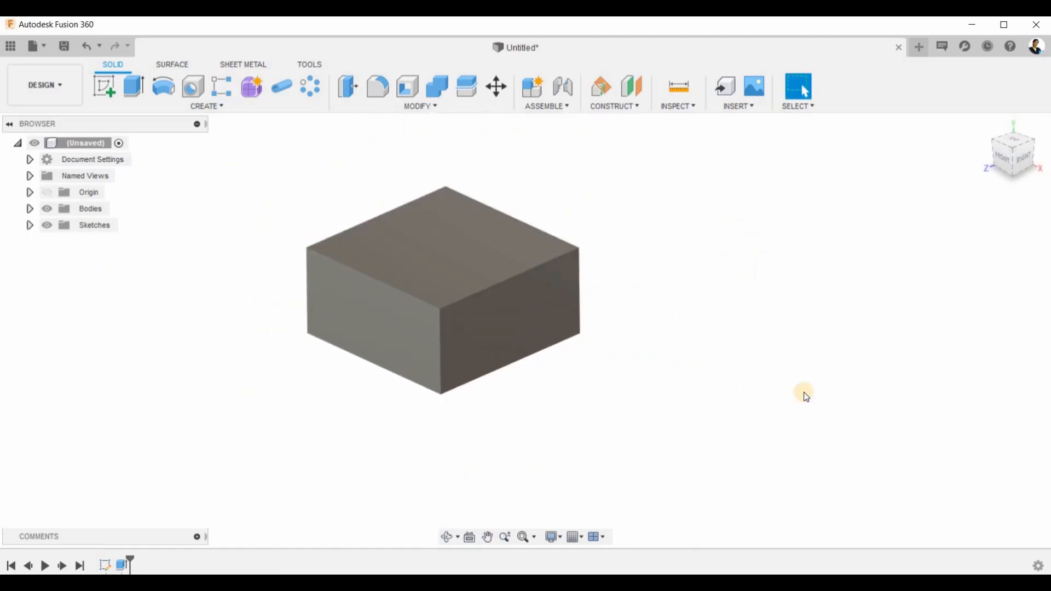
left_click(378, 88)
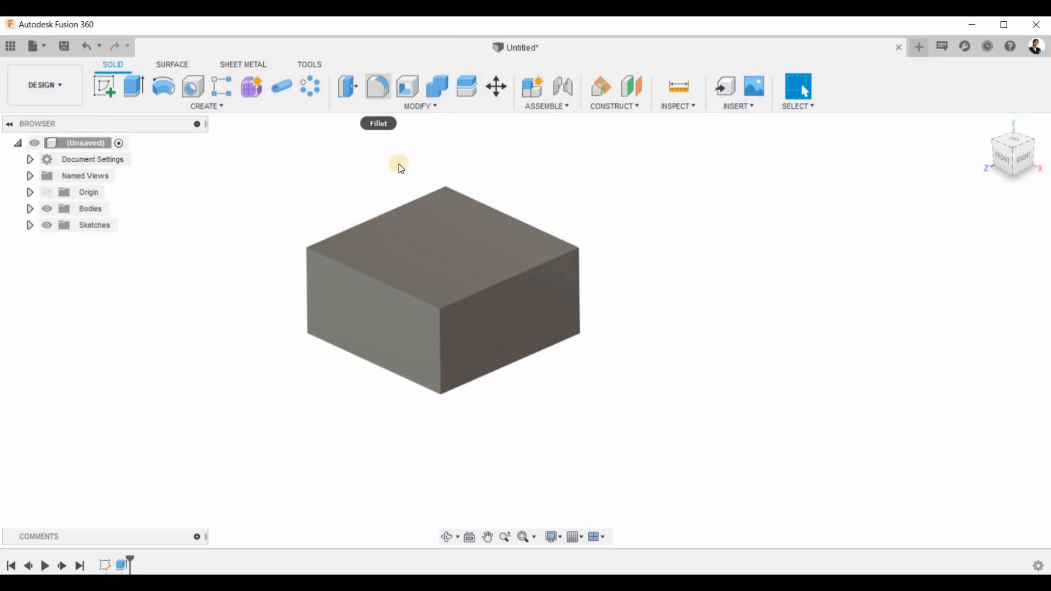
left_click(355, 269)
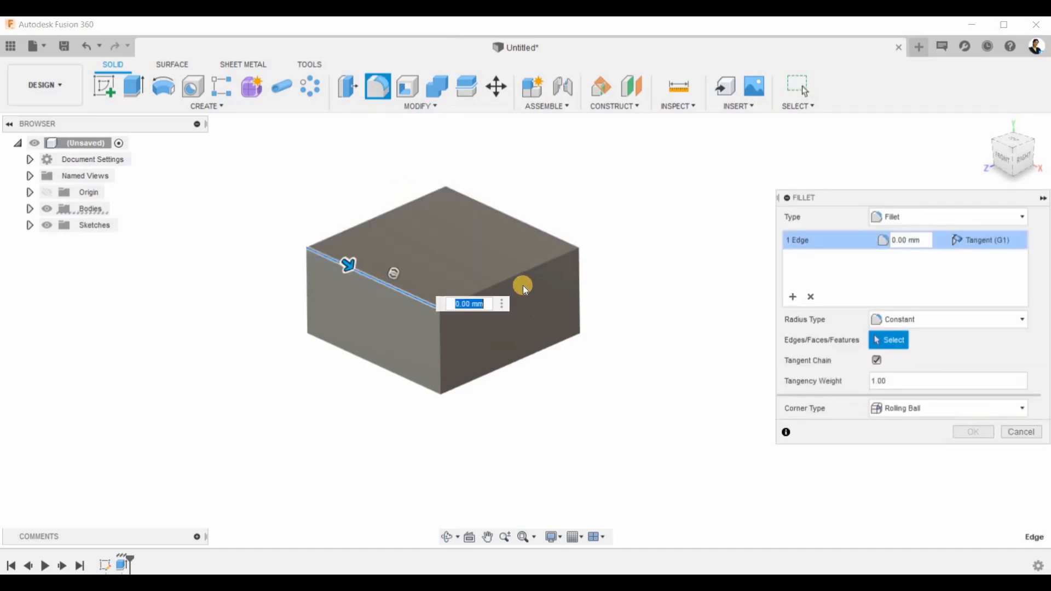
left_click(521, 271)
scroll(331, 266, "up", 4)
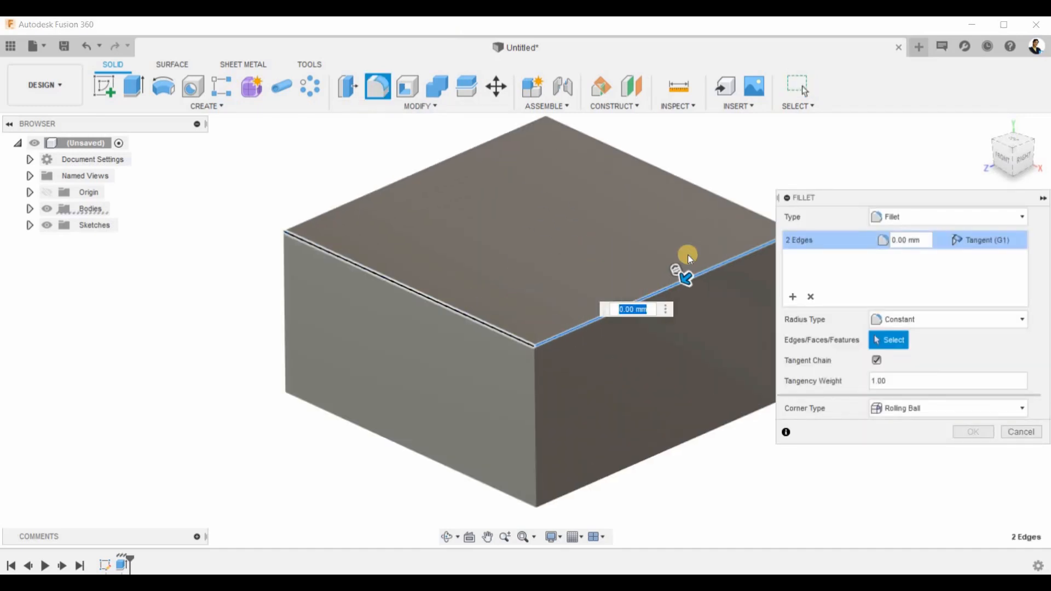
left_click_drag(681, 280, 674, 292)
middle_click_drag(603, 291, 522, 293)
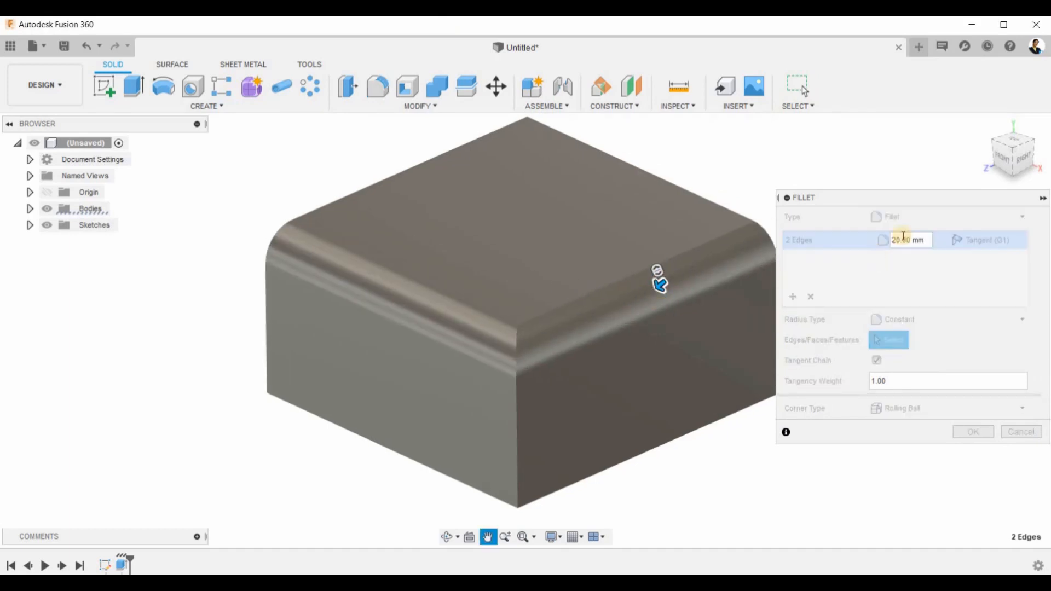
left_click_drag(925, 240, 892, 240)
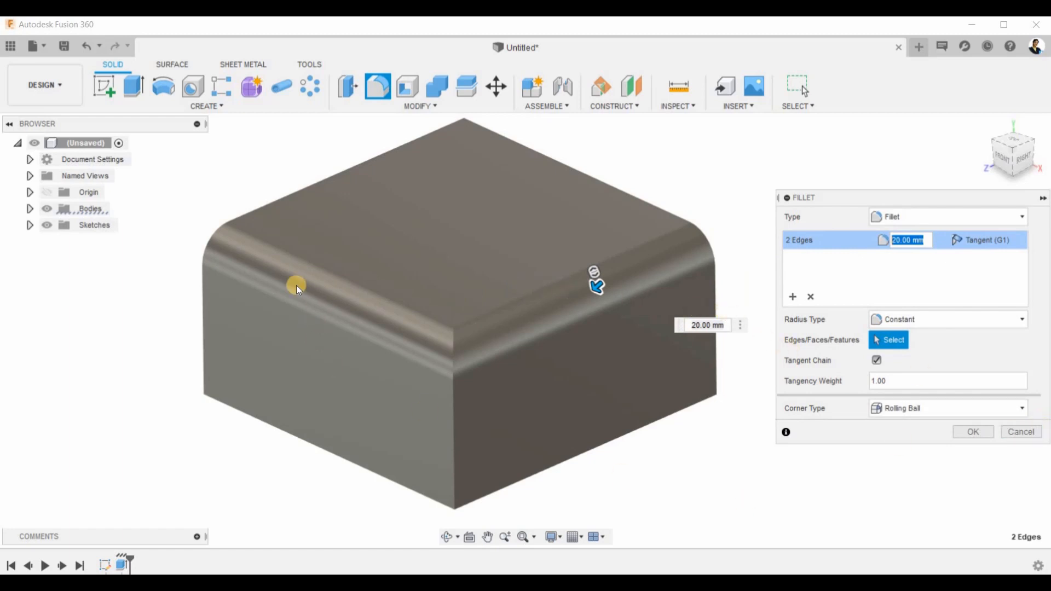
left_click(1020, 432)
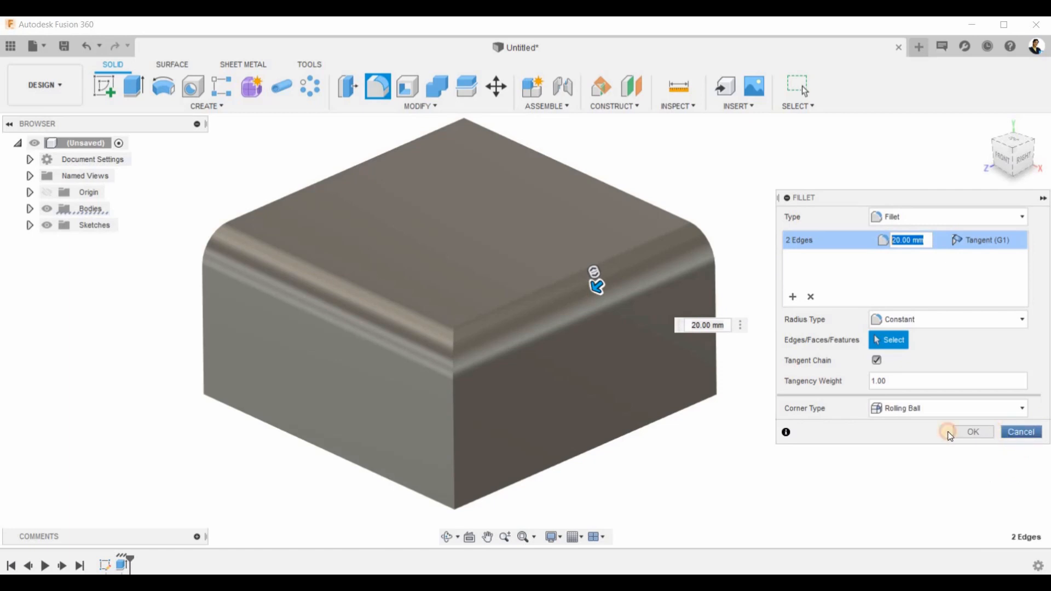
- Fillet all faces and edges of the block with a constant 10 mm radius
scroll(377, 197, "down", 3)
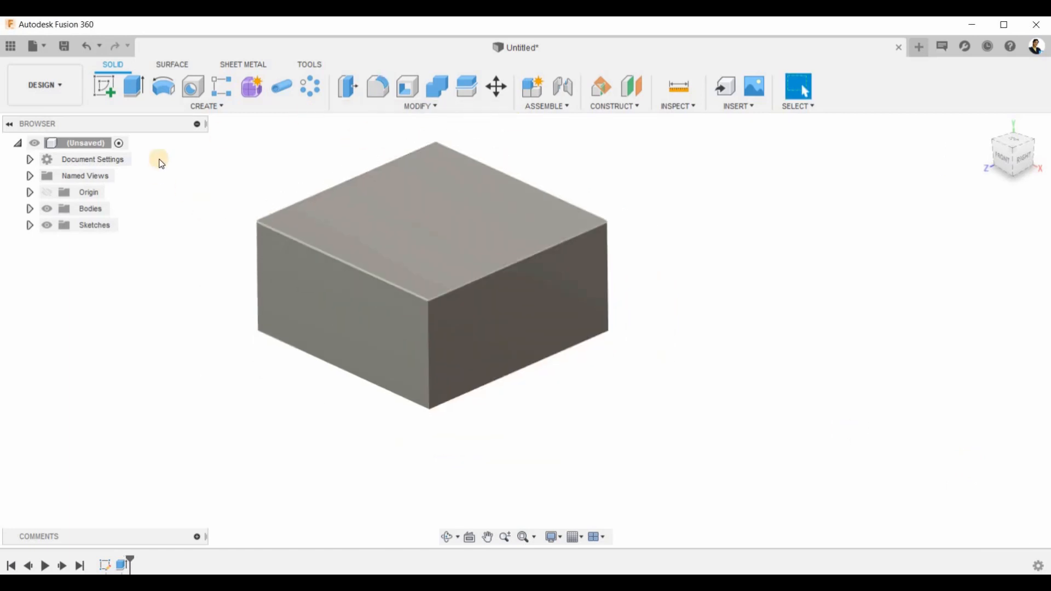
middle_click_drag(462, 290, 522, 336)
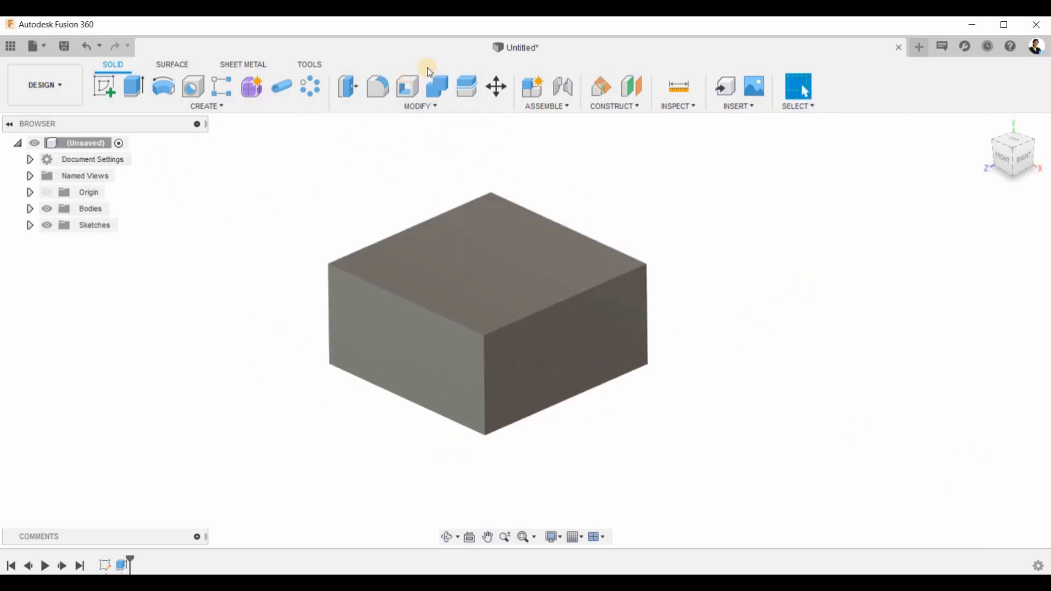
left_click(379, 86)
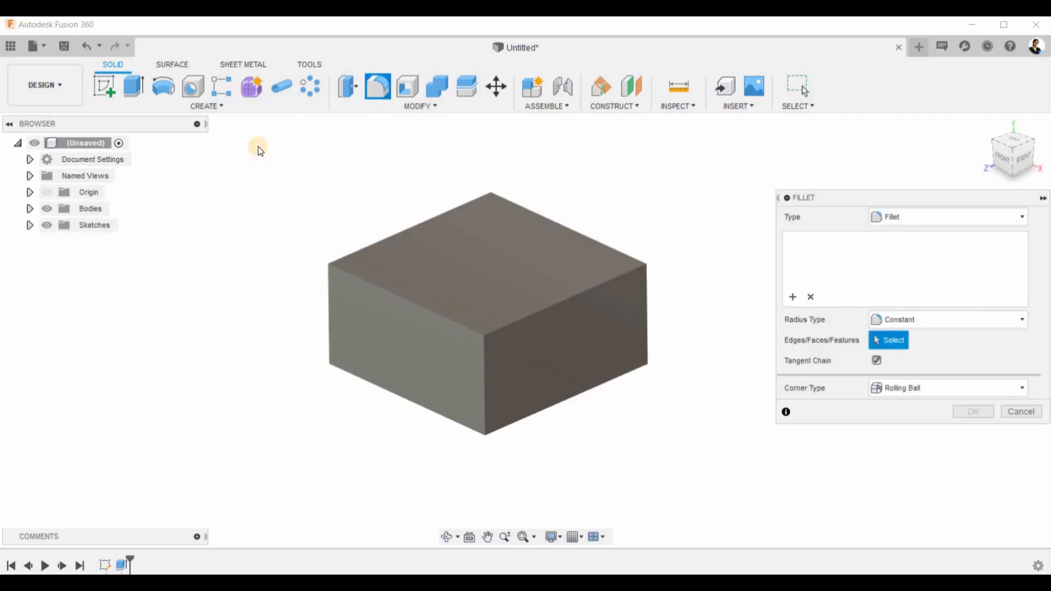
left_click_drag(665, 482, 708, 501)
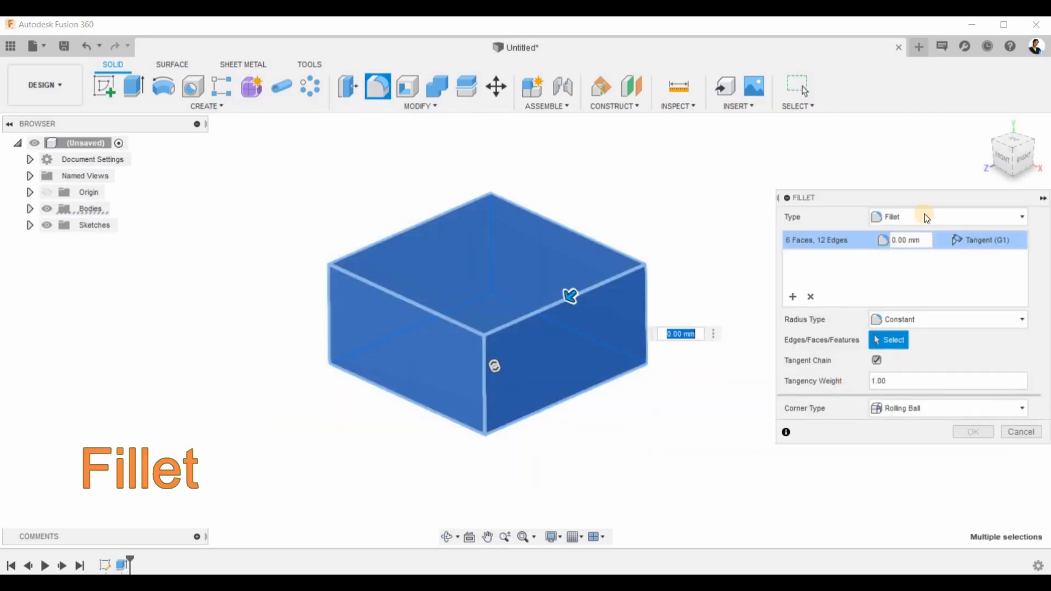
left_click_drag(891, 200, 793, 184)
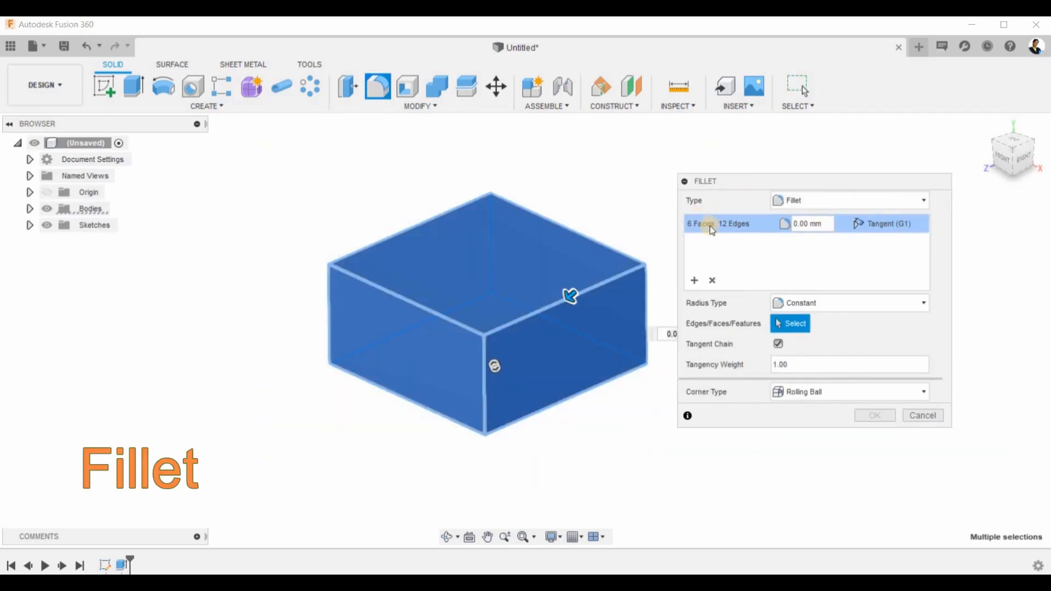
left_click_drag(824, 221, 630, 209)
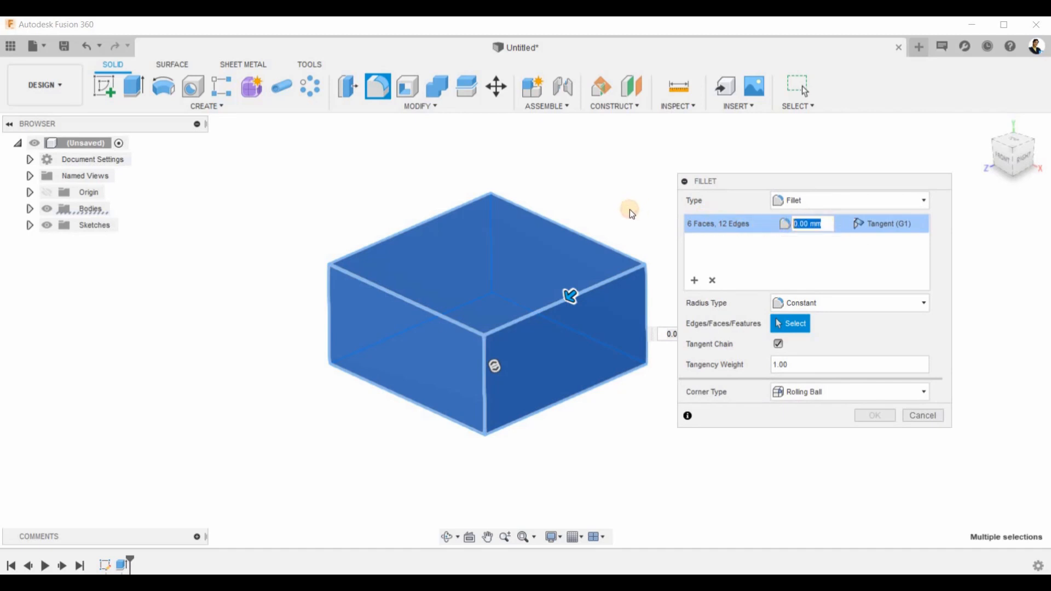
type("10")
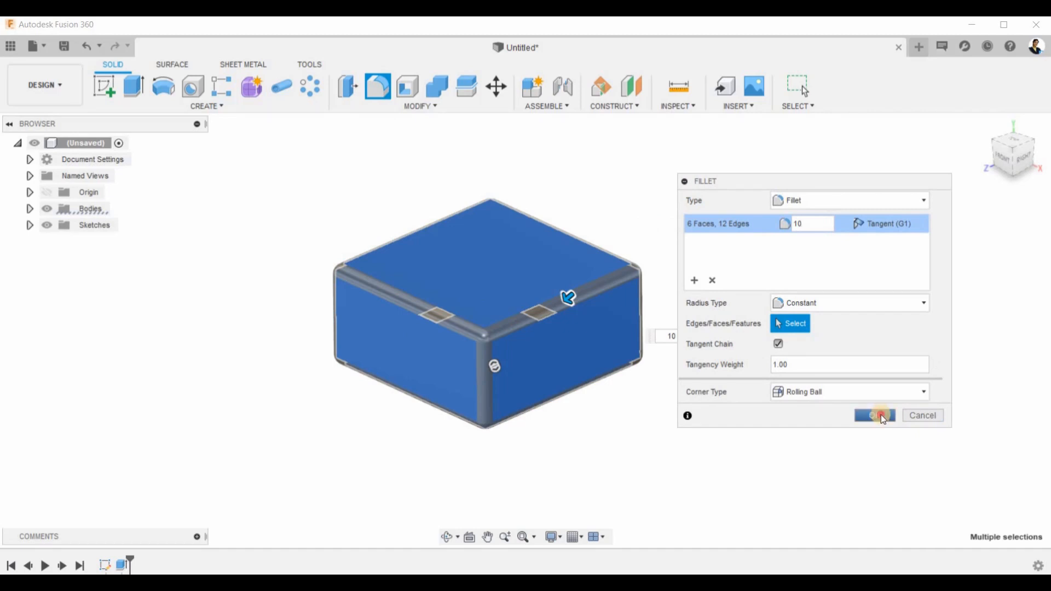
- Create an offset construction plane at -25 mm from the block's top face
scroll(345, 247, "up", 6)
scroll(342, 245, "down", 3)
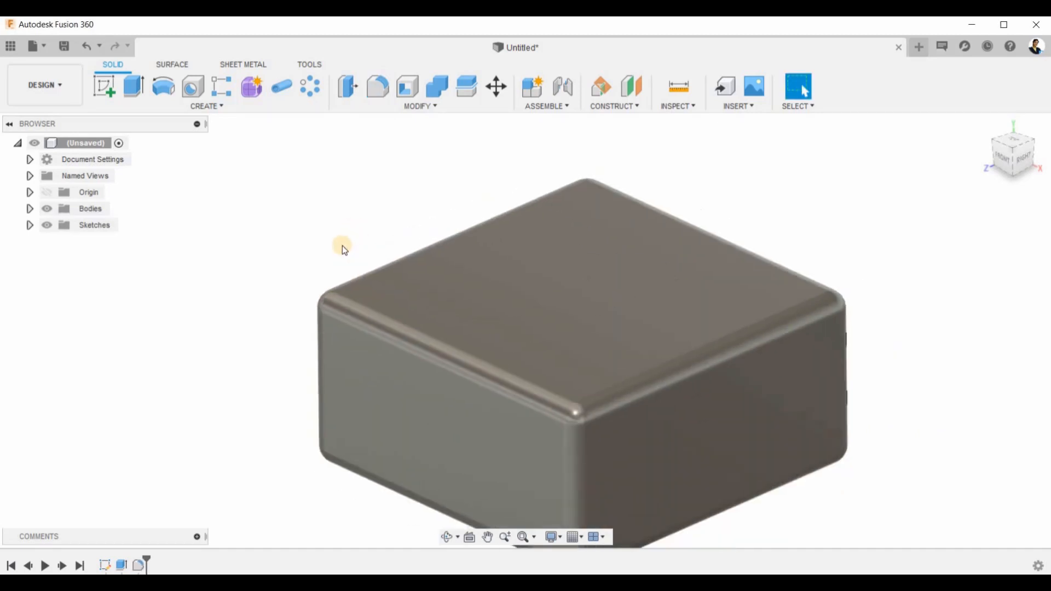
middle_click_drag(366, 195, 386, 155)
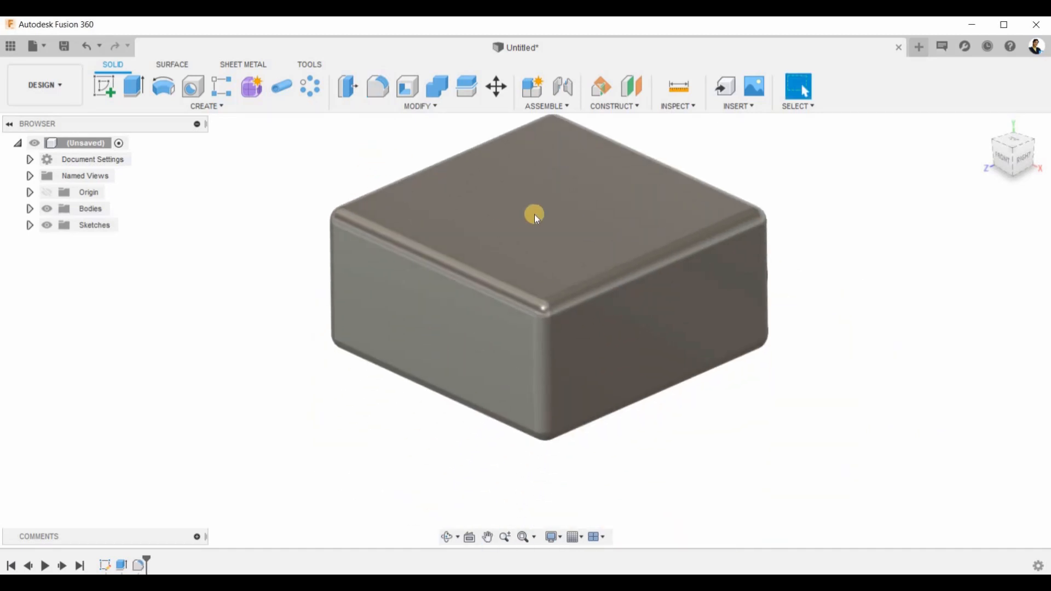
scroll(528, 216, "up", 3)
scroll(618, 200, "down", 4)
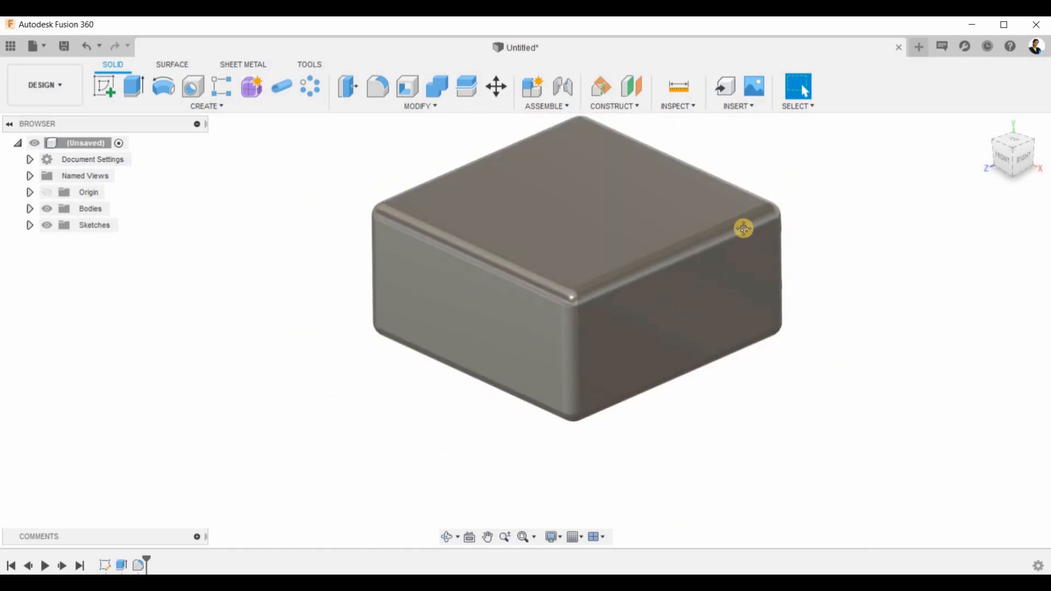
middle_click_drag(743, 229, 690, 277)
left_click(632, 87)
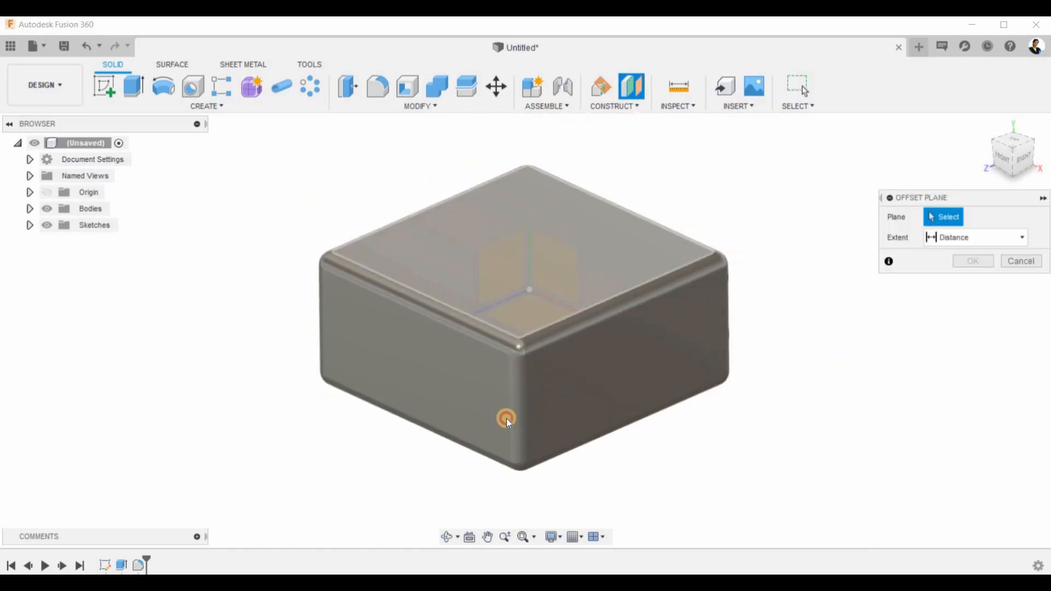
left_click(507, 263)
left_click_drag(527, 293, 530, 280)
left_click_drag(976, 259, 754, 251)
type("-")
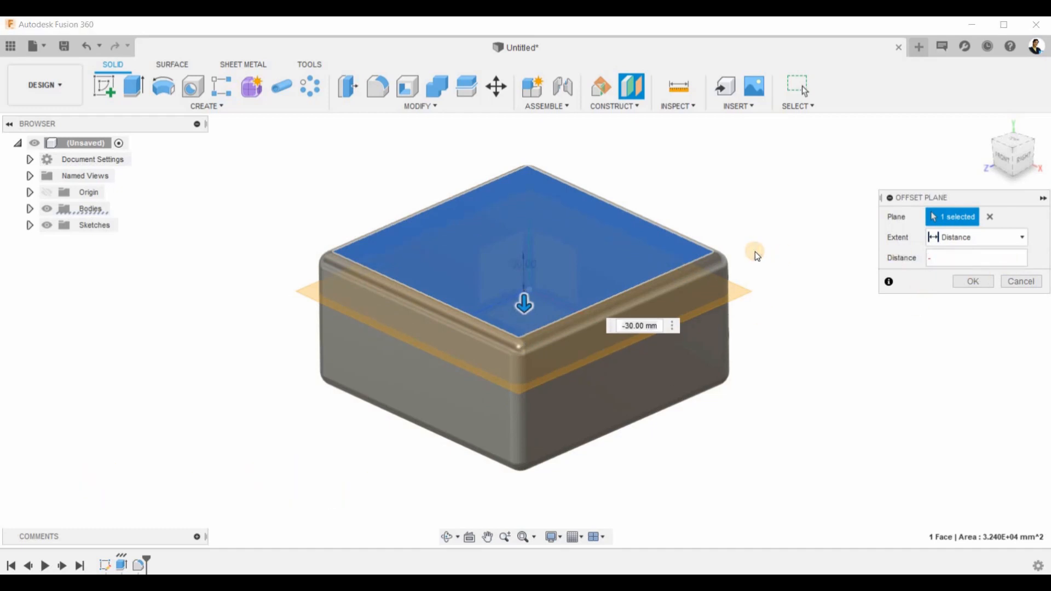
type("25")
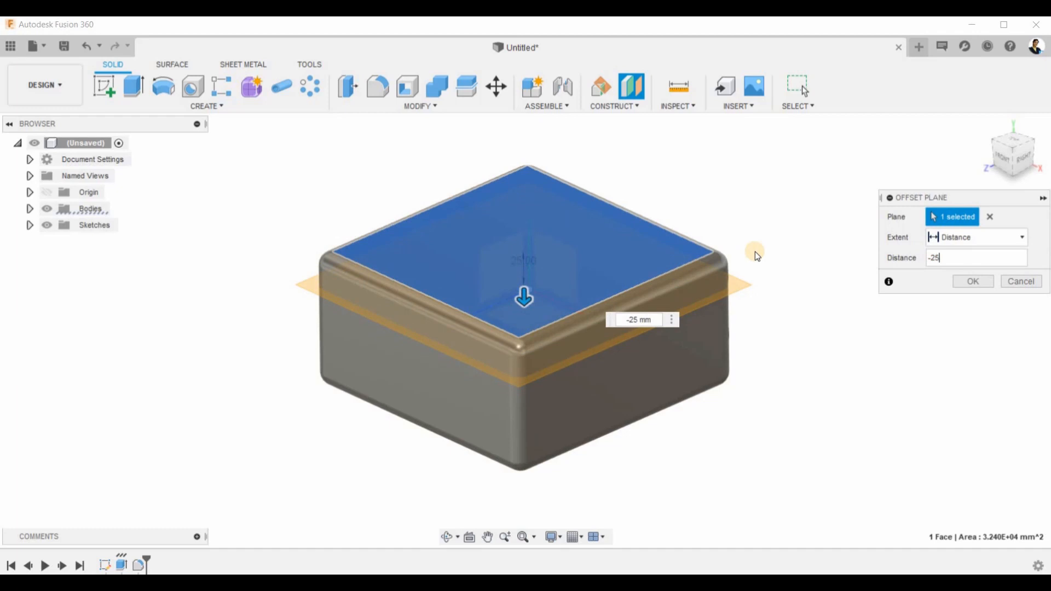
key("Return")
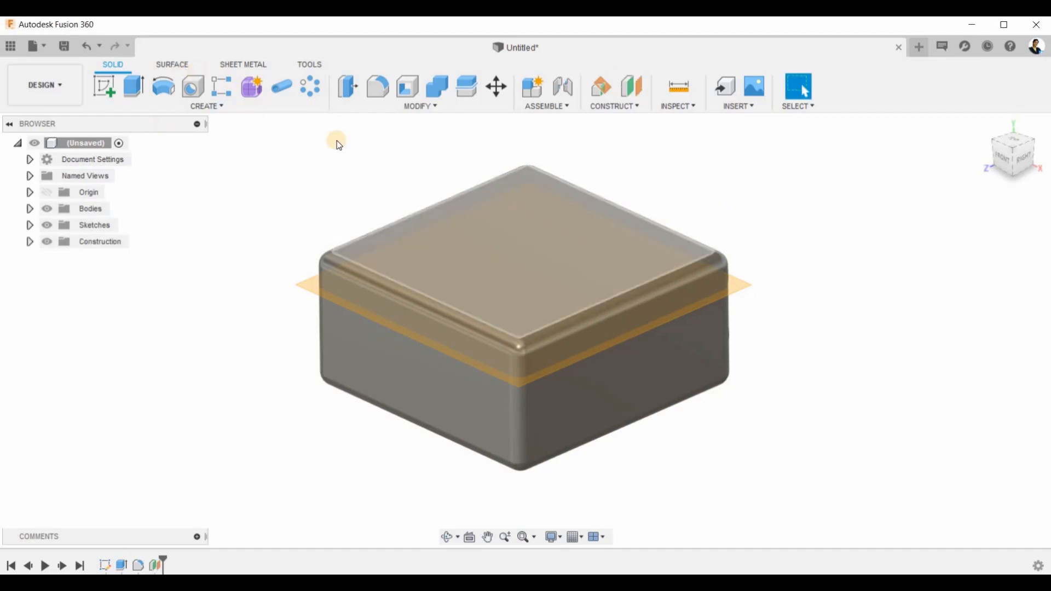
- Expand the Bodies folder in the browser and check Body1 by highlighting it in the model
scroll(395, 155, "up", 5)
scroll(310, 147, "down", 4)
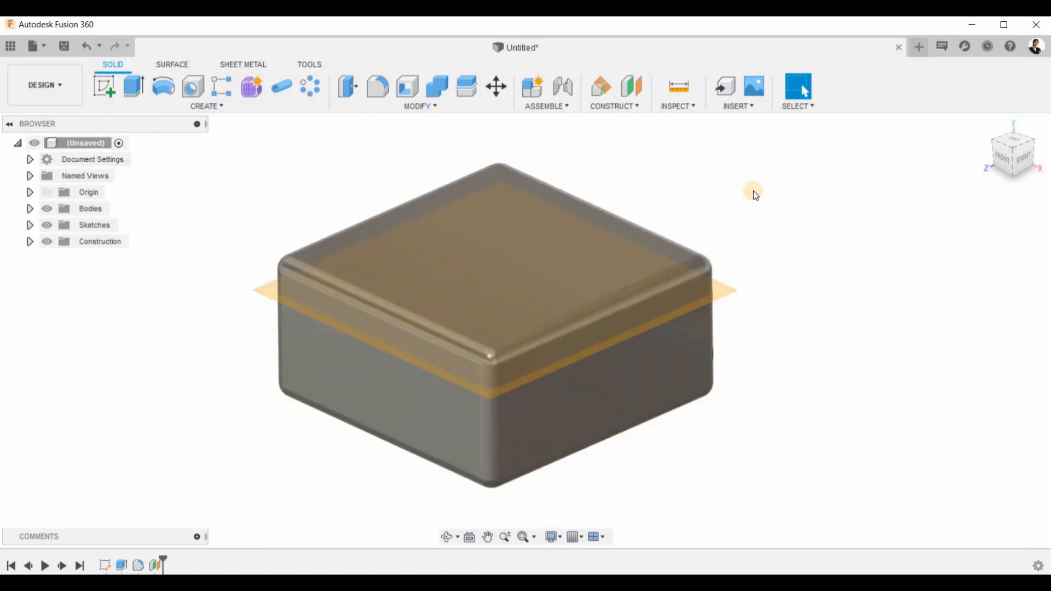
middle_click_drag(766, 214, 790, 286)
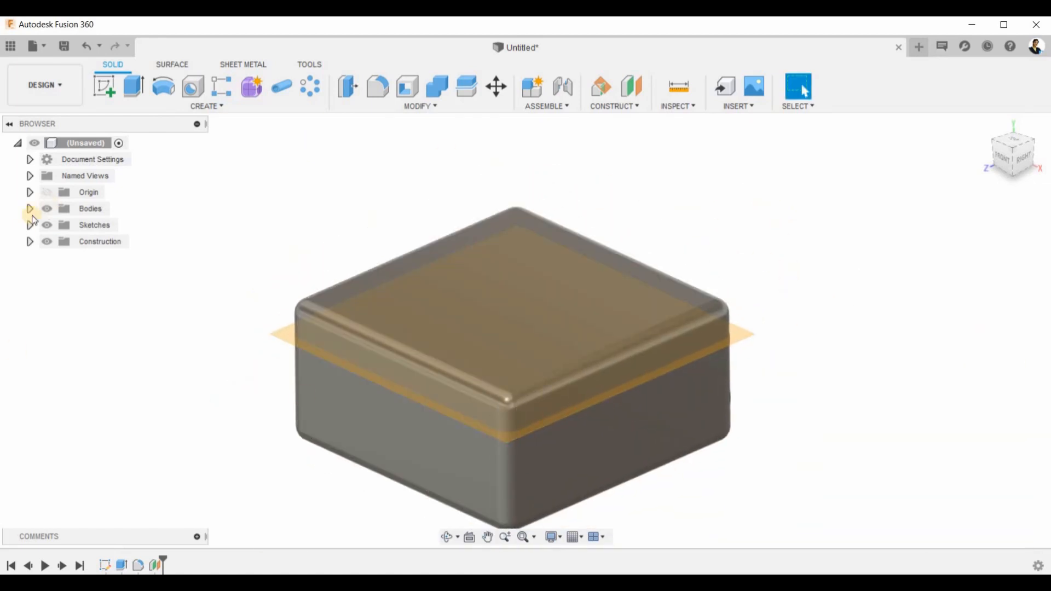
left_click(30, 209)
left_click(588, 426)
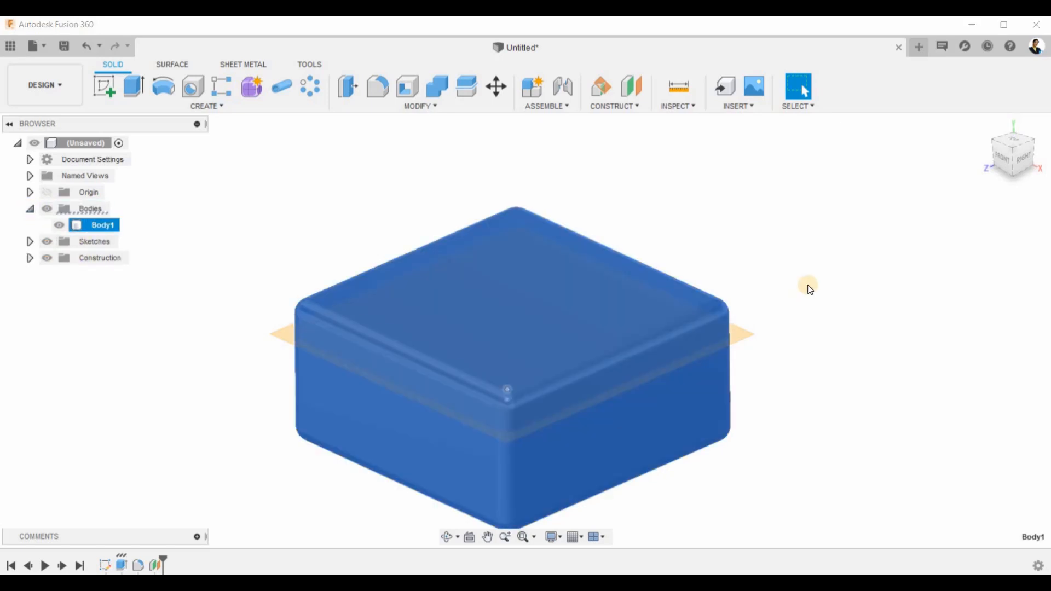
left_click(810, 289)
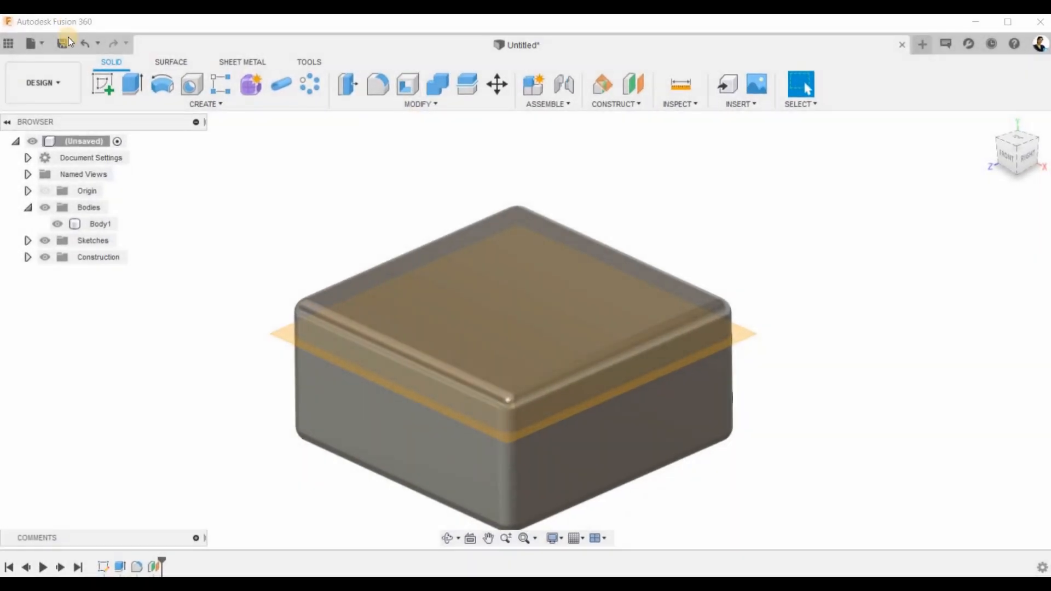
- Save the design under the name box in the project A drop of love
left_click(71, 48)
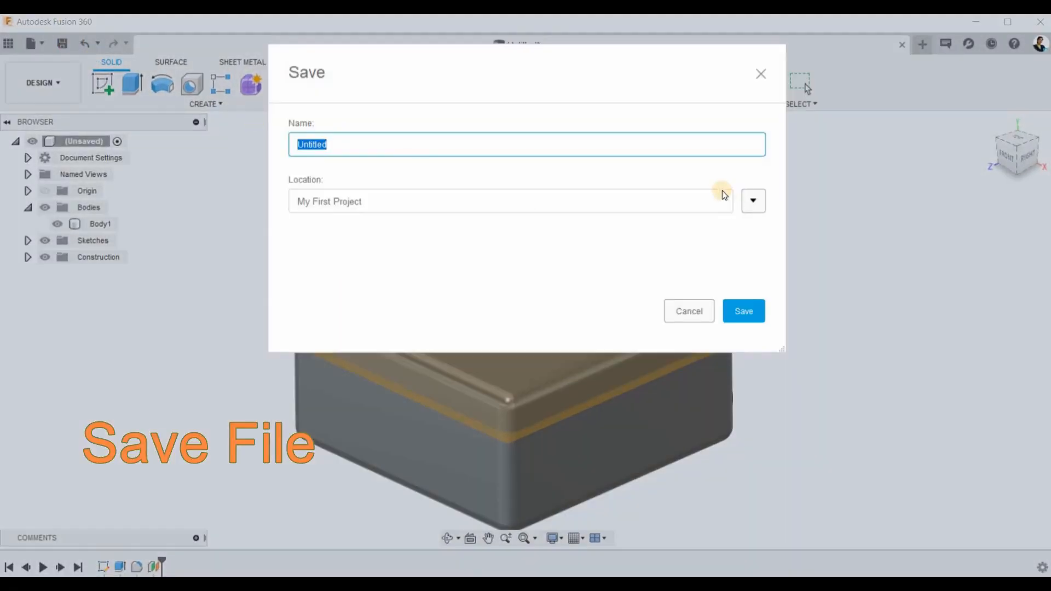
left_click(753, 201)
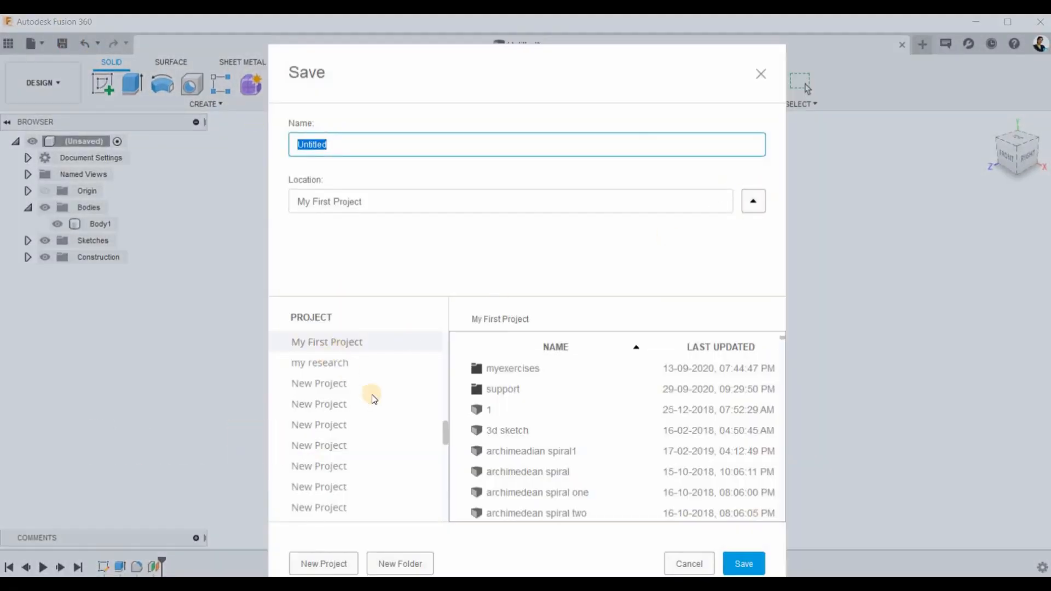
scroll(372, 394, "down", 5)
scroll(375, 392, "down", 3)
scroll(375, 383, "up", 10)
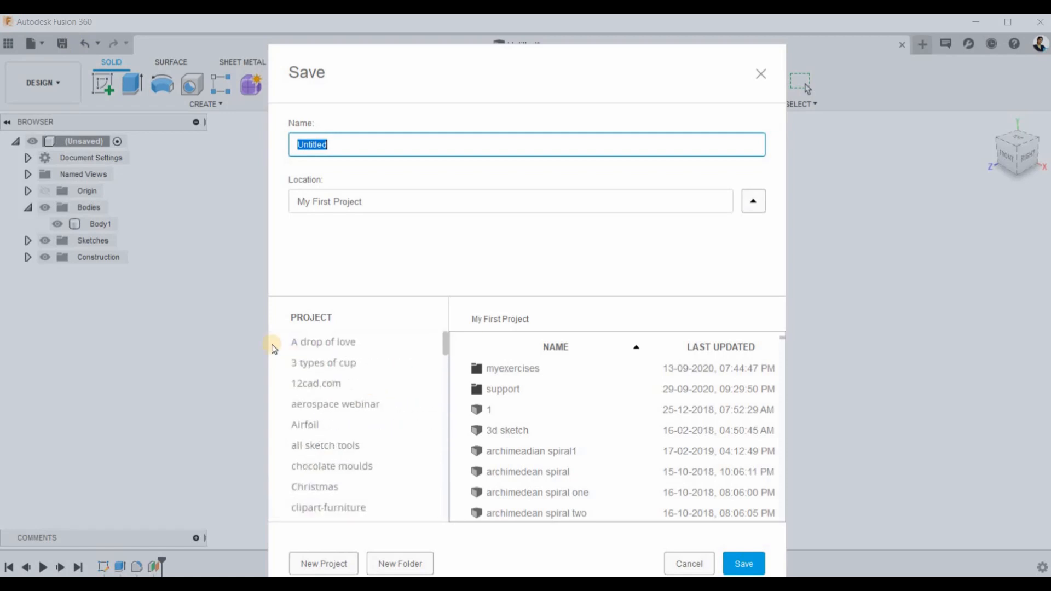
scroll(363, 429, "down", 3)
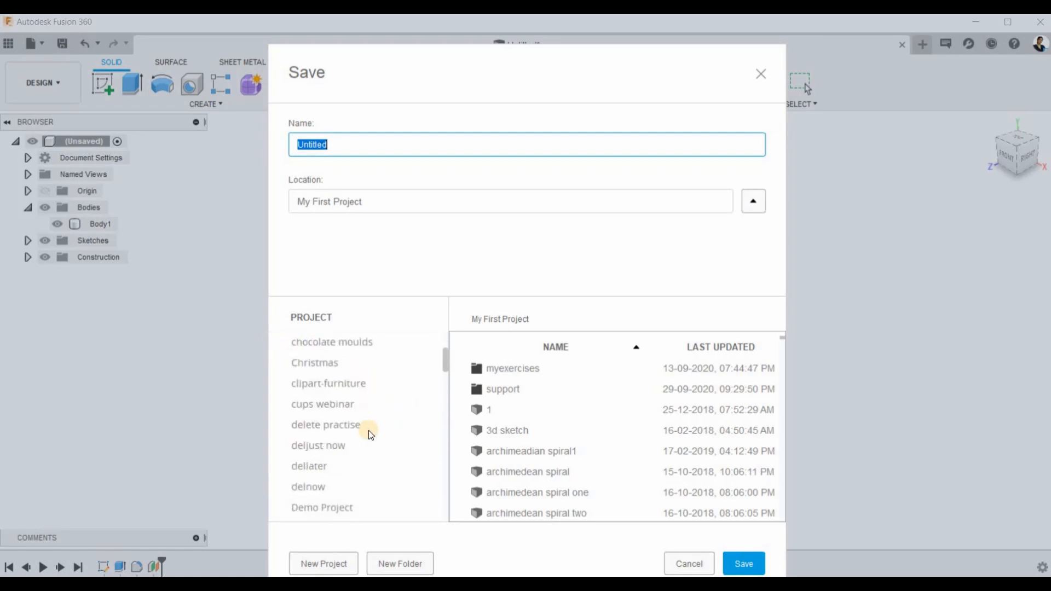
scroll(364, 429, "up", 3)
left_click(333, 344)
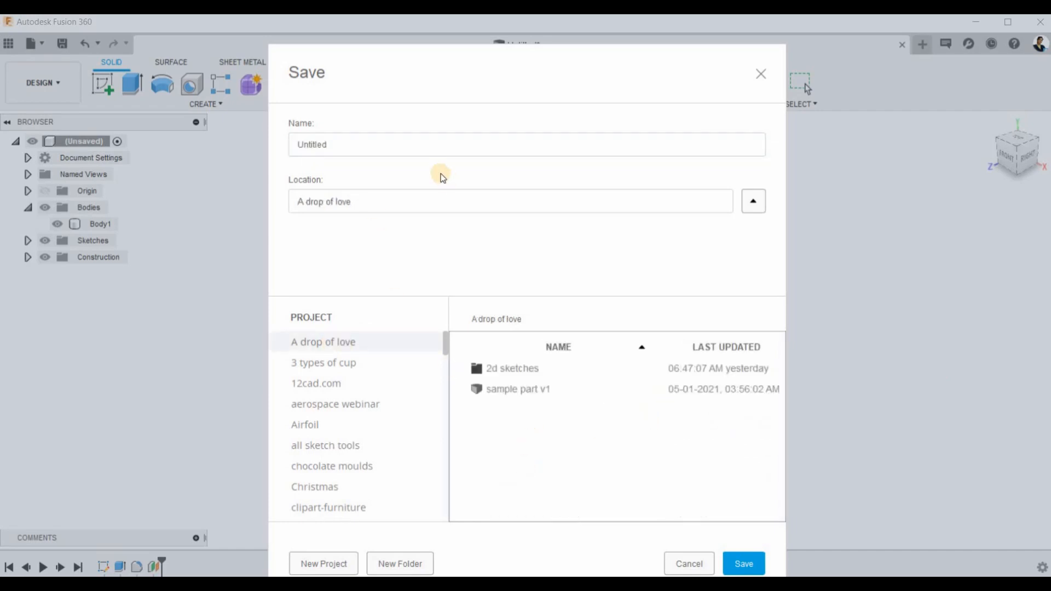
left_click(433, 151)
key("ctrl+a")
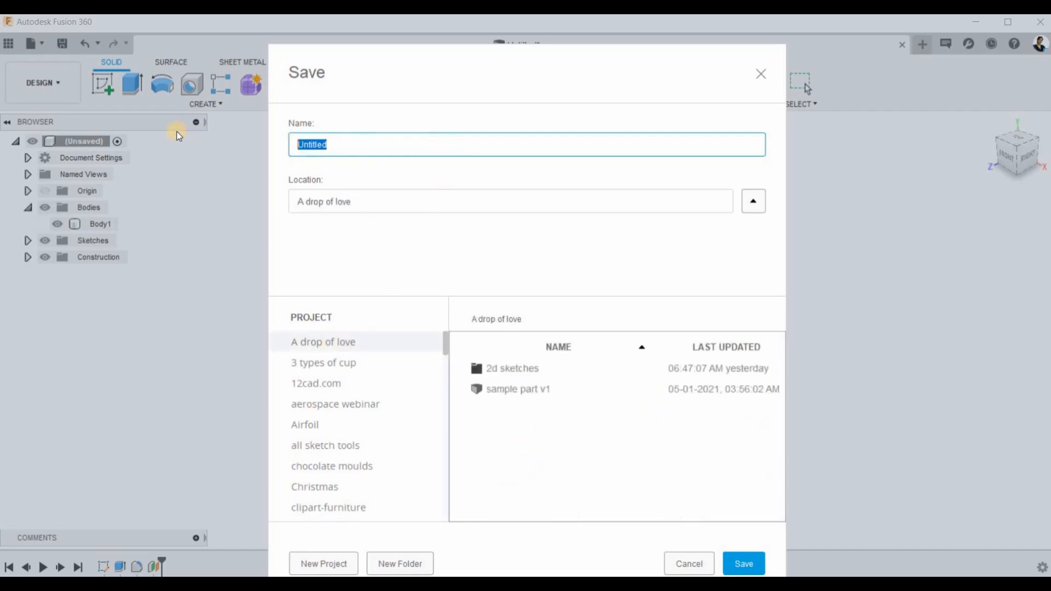
type("box")
key("Return")
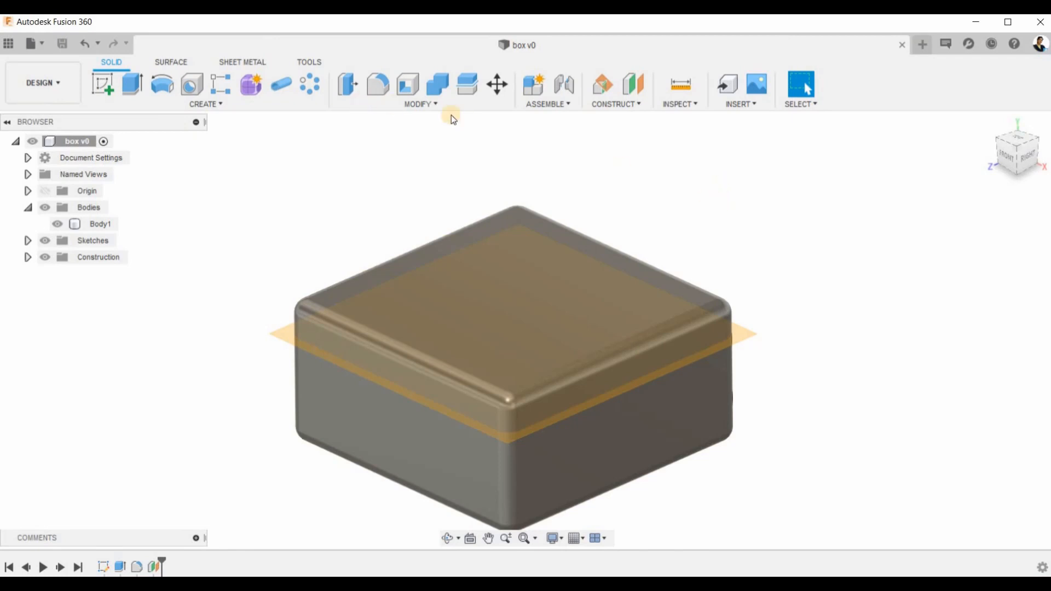
- Split Body1 into two bodies using the offset construction plane as the splitting tool
left_click(429, 104)
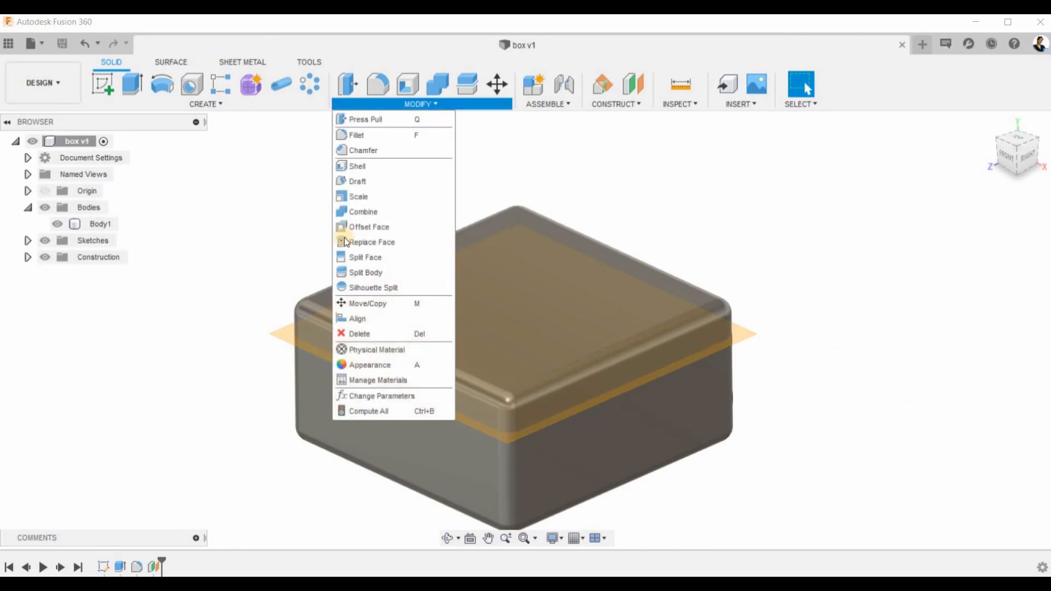
left_click(377, 273)
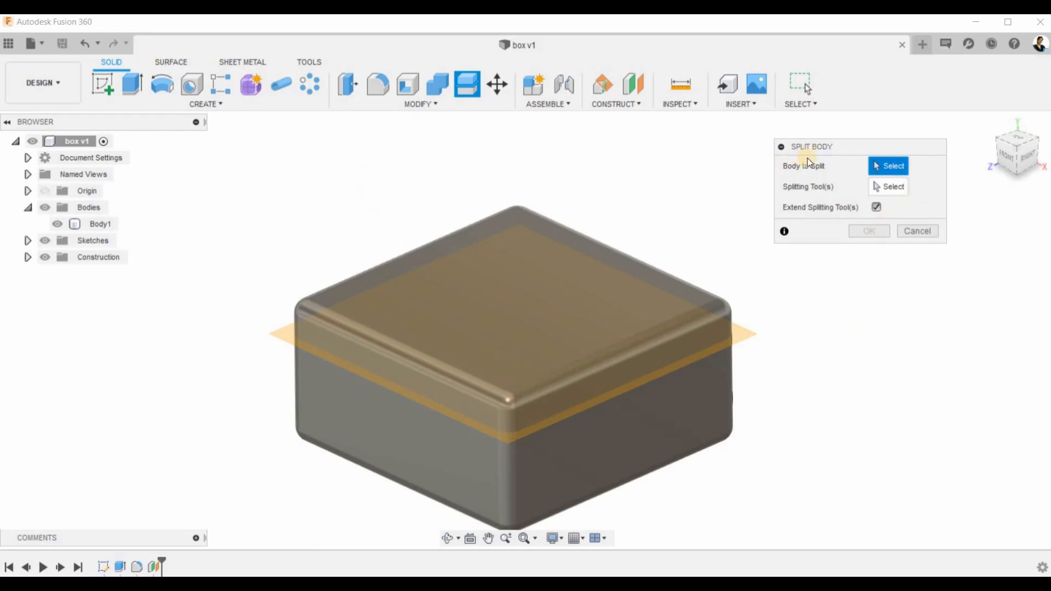
left_click(95, 224)
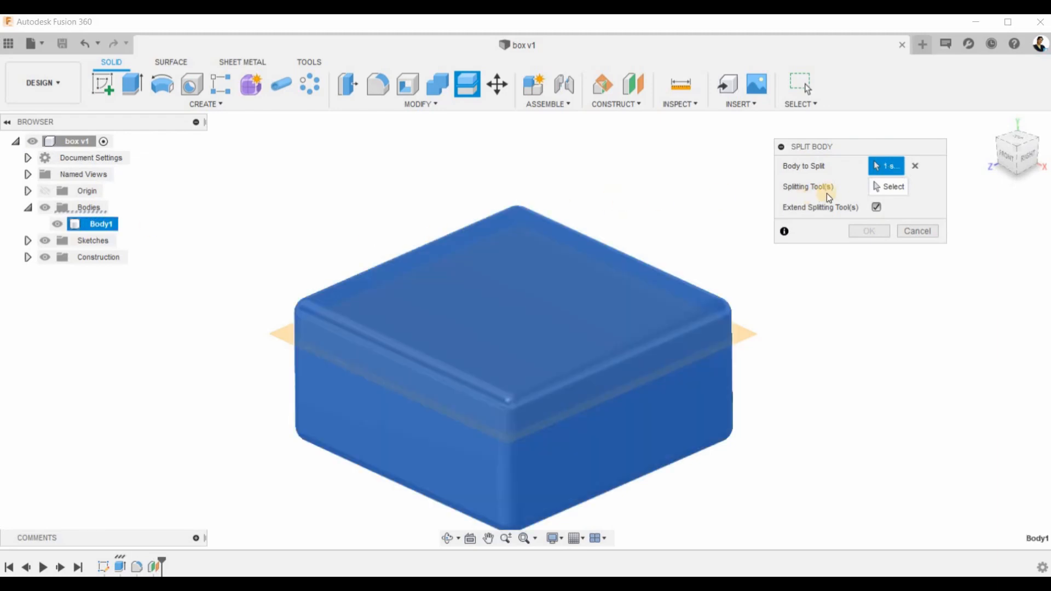
left_click(888, 187)
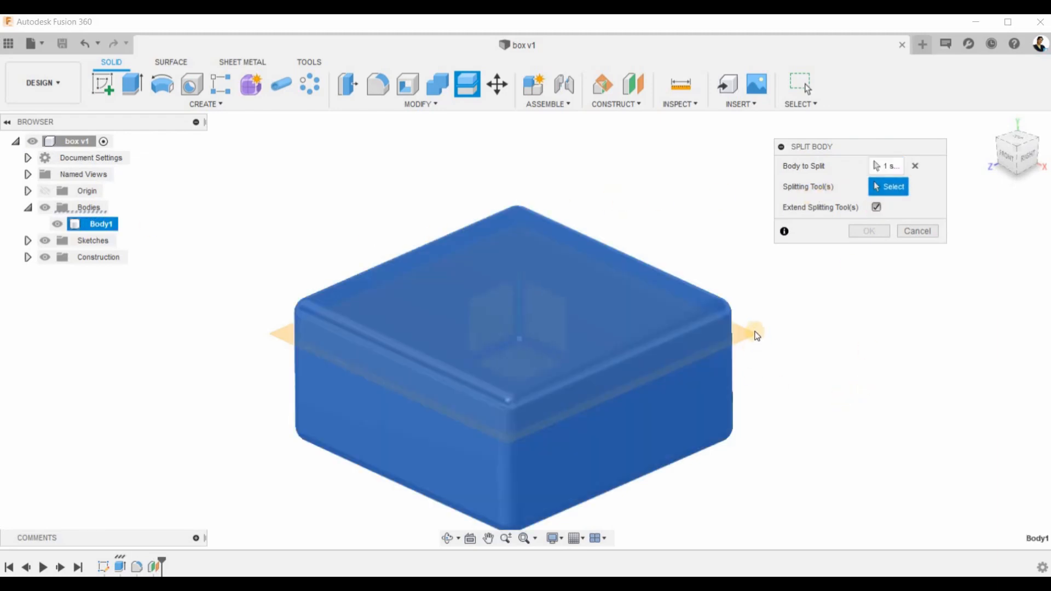
left_click(754, 335)
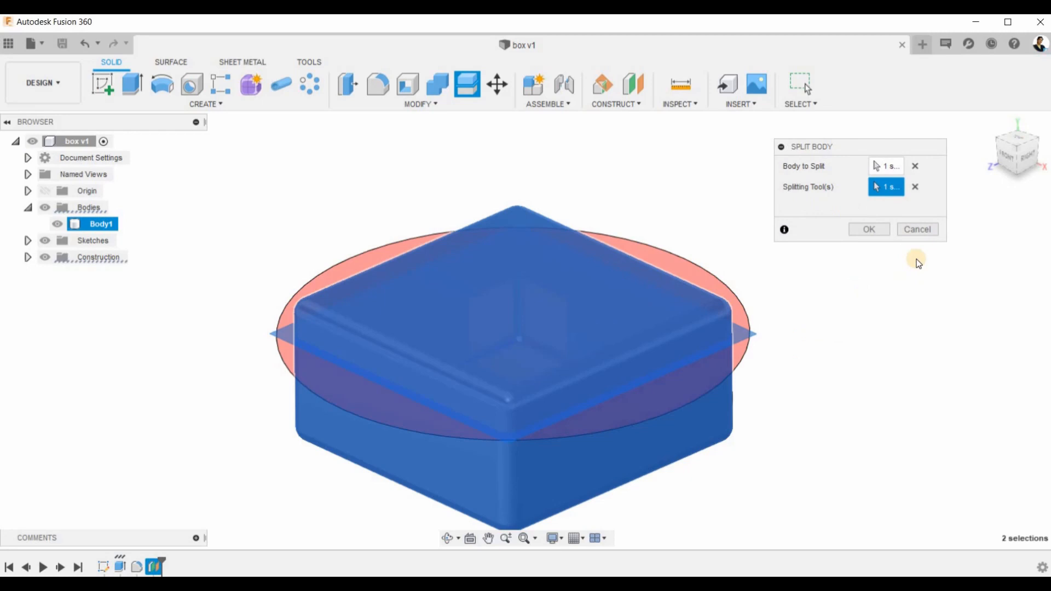
left_click(870, 229)
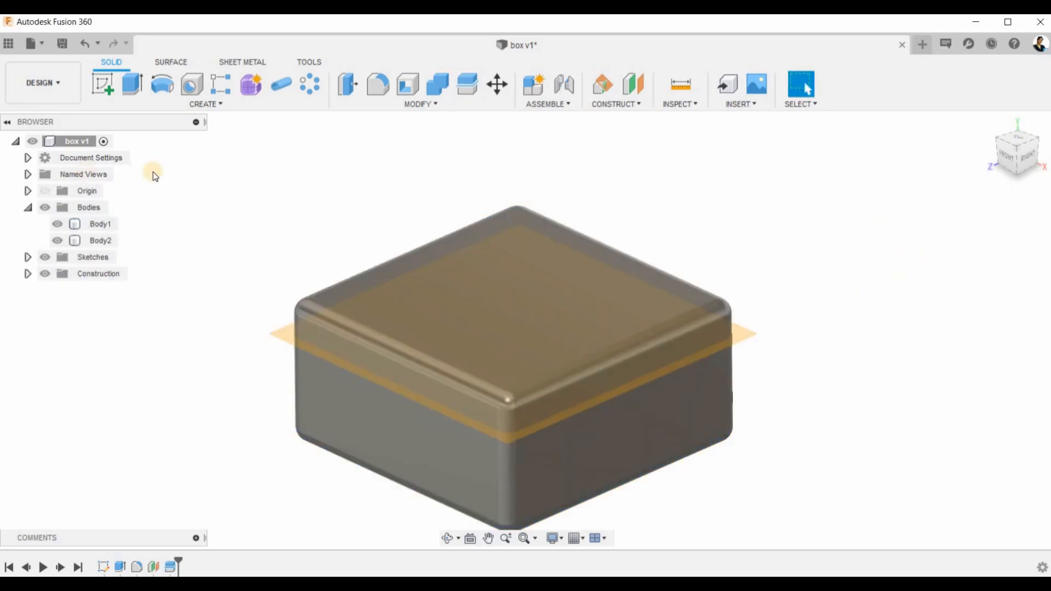
- Check which part of the split block each body covers by highlighting Body1 and Body2 in turn
left_click(91, 224)
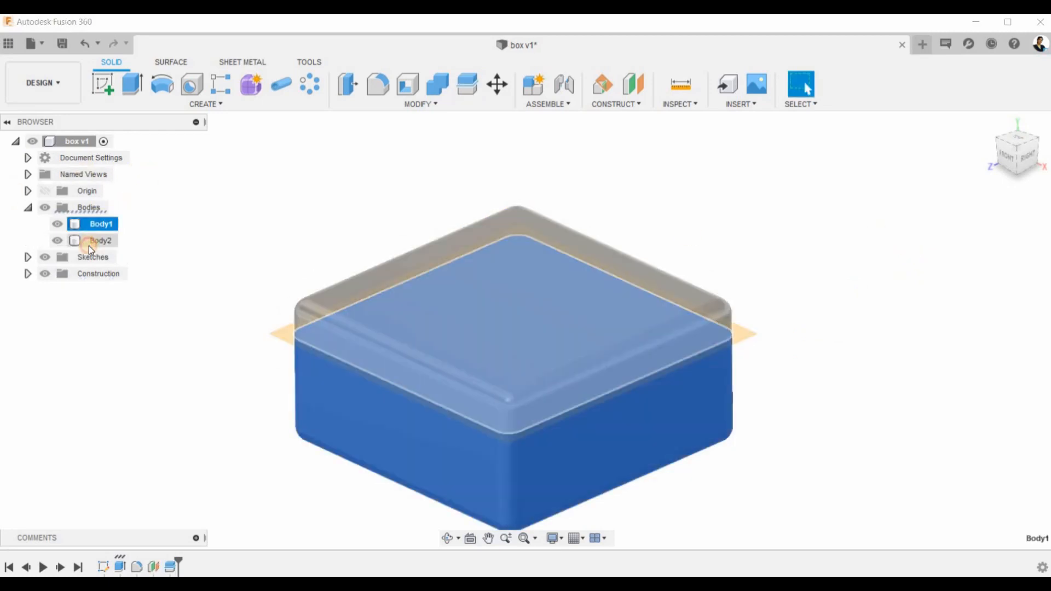
left_click(90, 242)
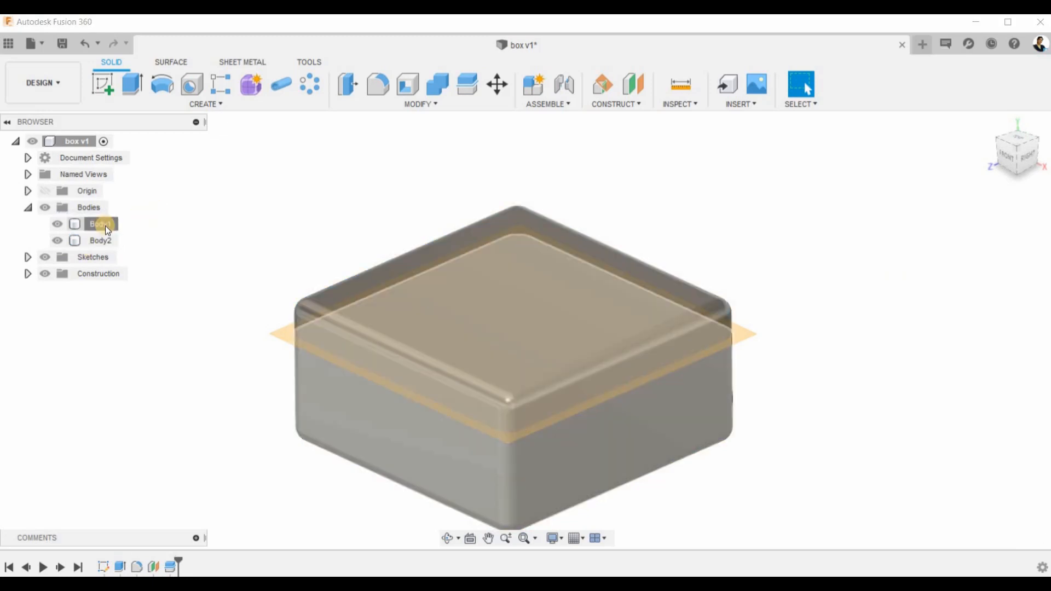
left_click(105, 226)
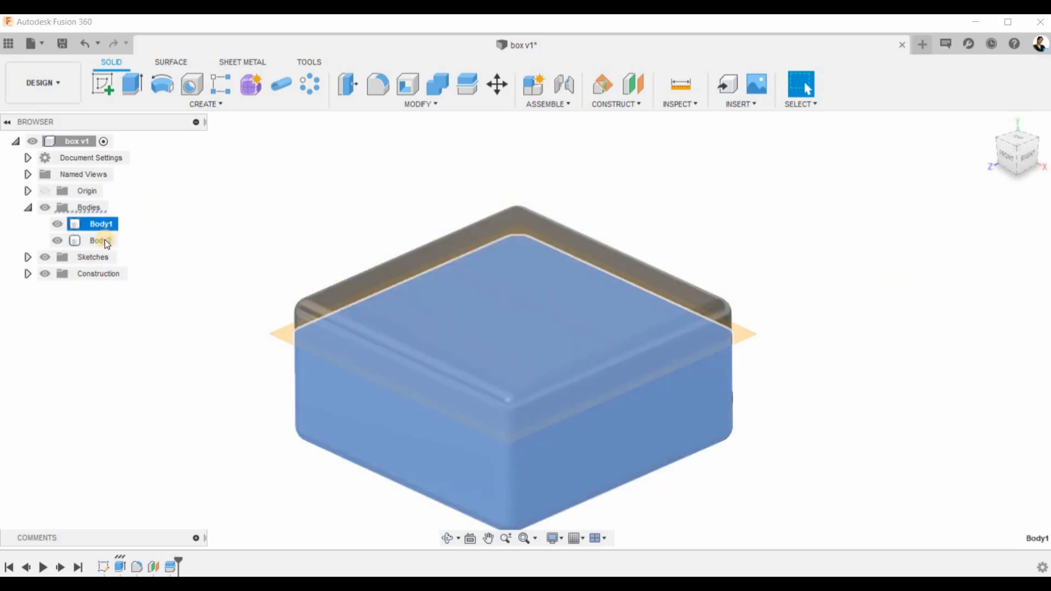
left_click(97, 240)
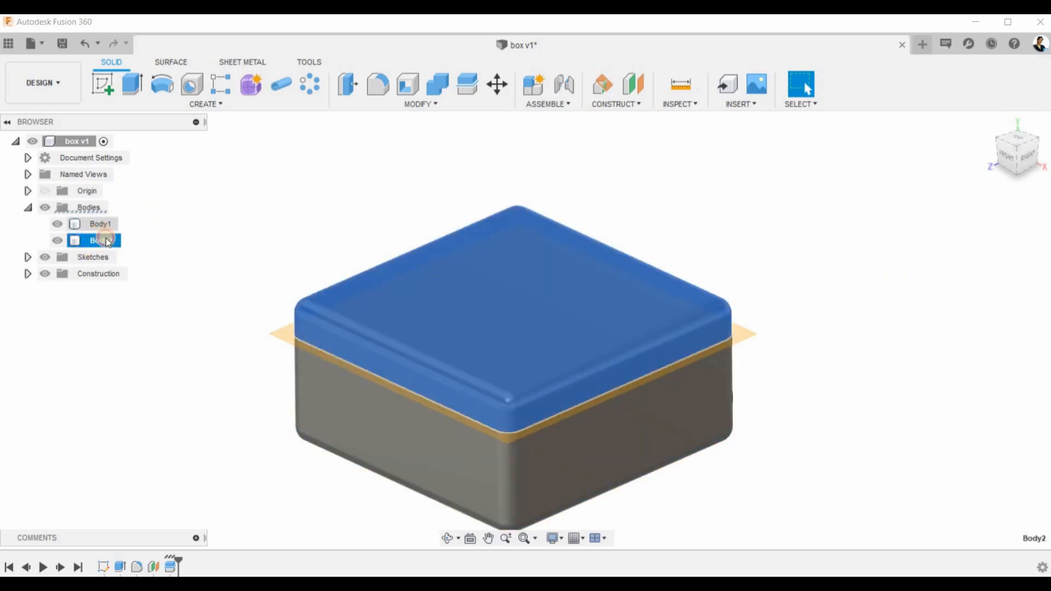
left_click(99, 227)
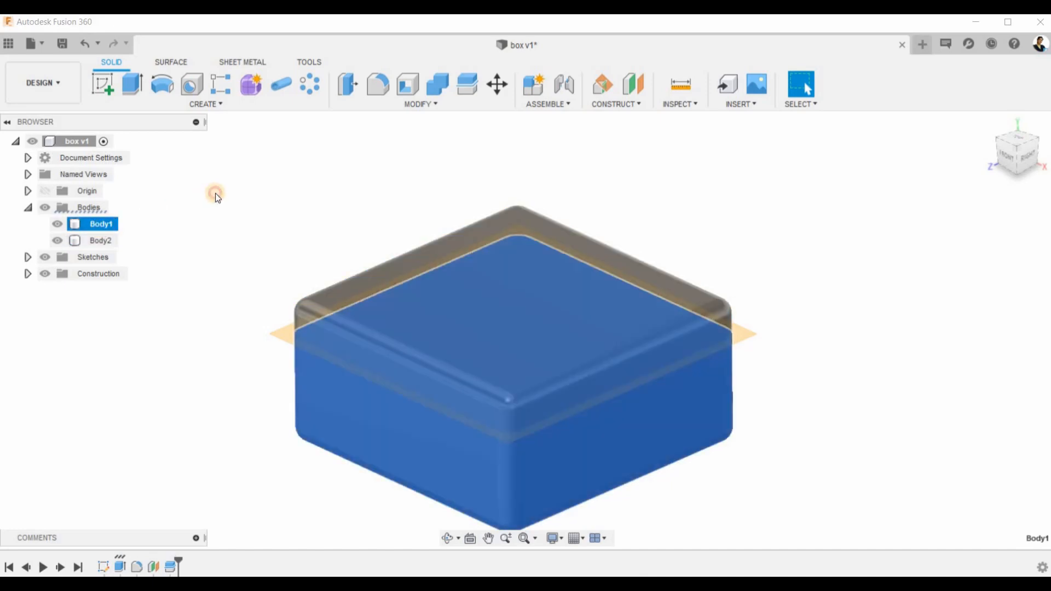
left_click(215, 193)
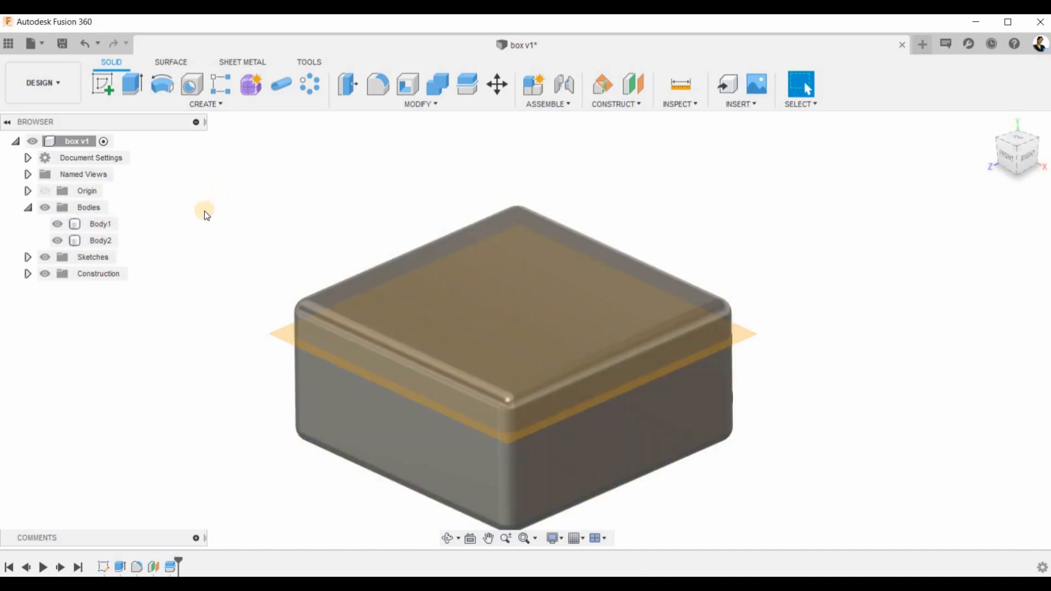
left_click(94, 224)
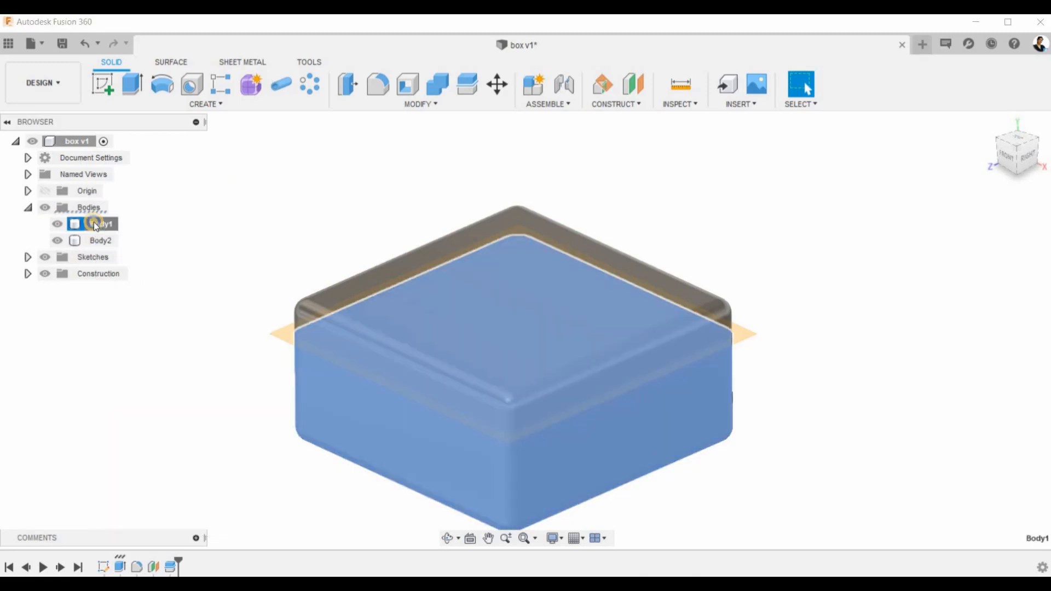
left_click(94, 223)
right_click(95, 225)
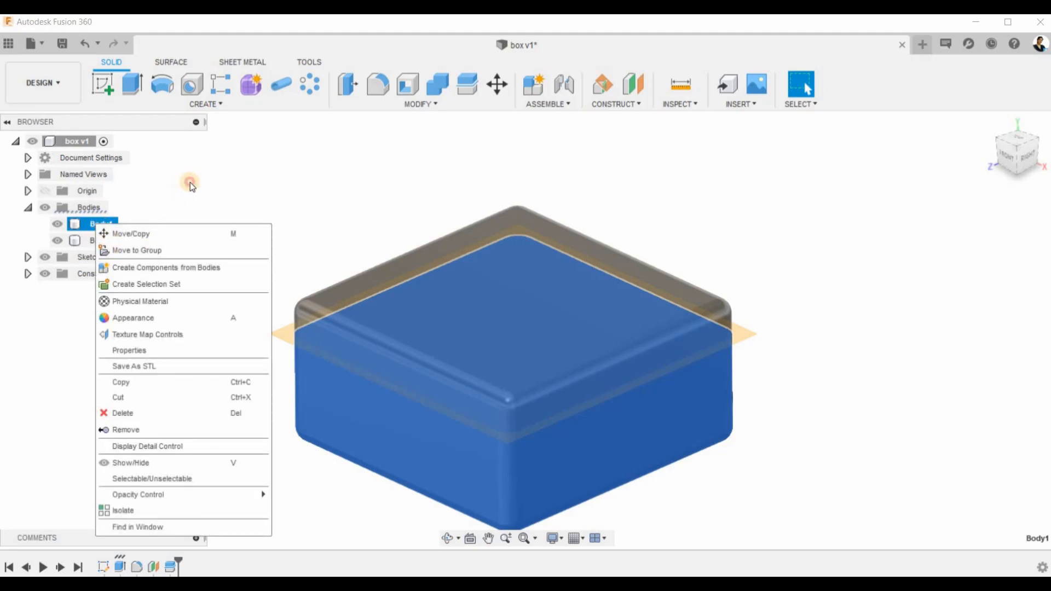
left_click(239, 190)
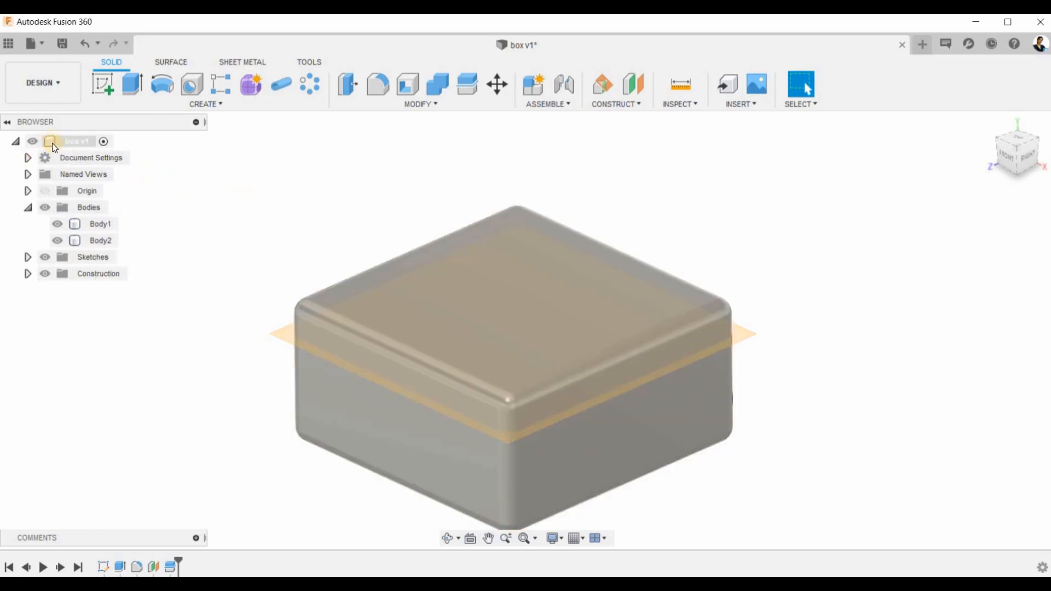
left_click(53, 144)
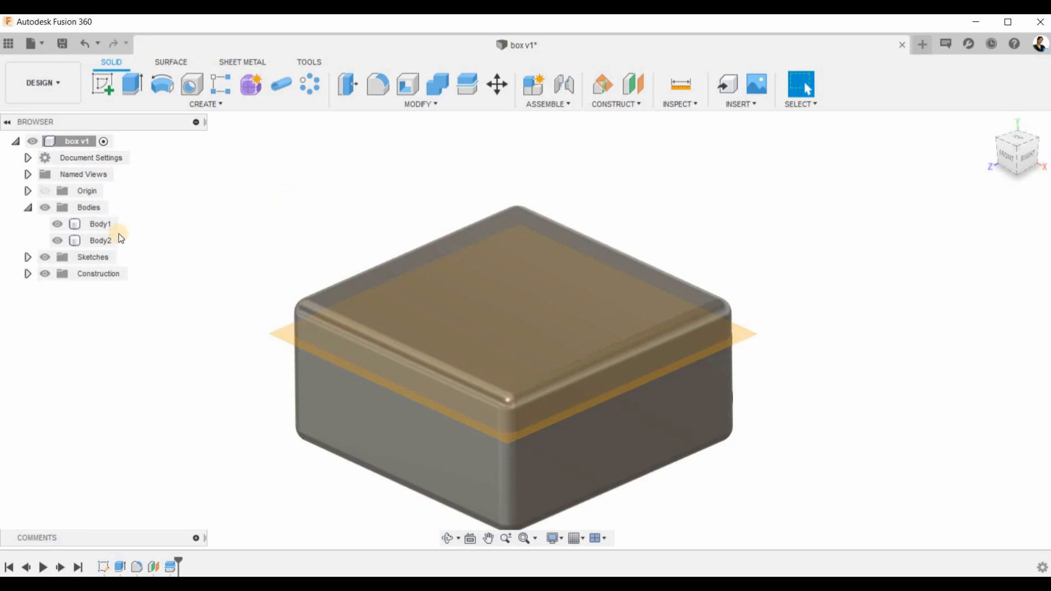
- Create a component from the lower body, Body1, and rename it container
right_click(99, 227)
left_click(97, 226)
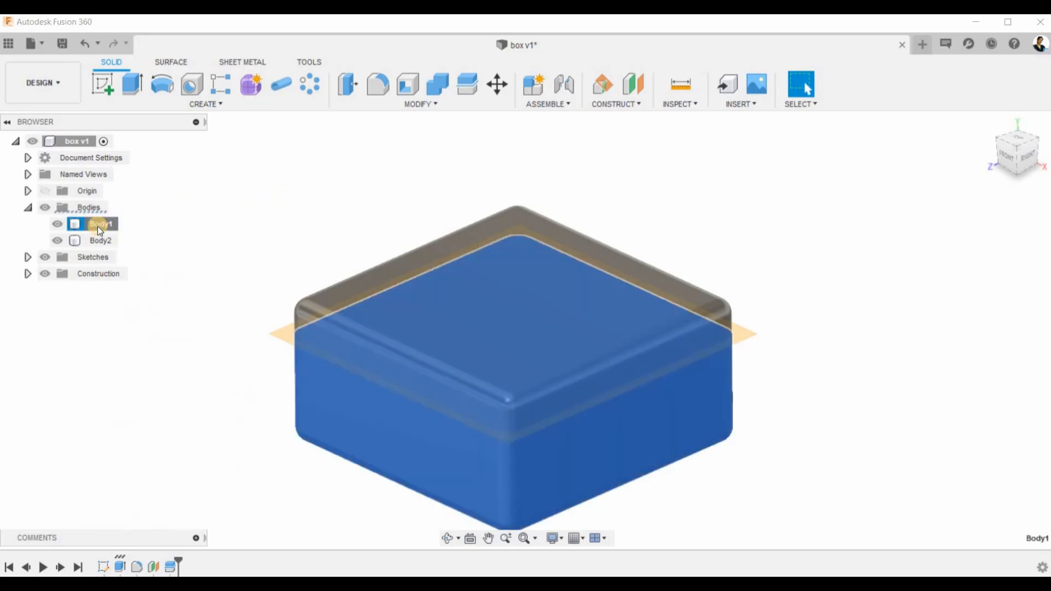
right_click(96, 226)
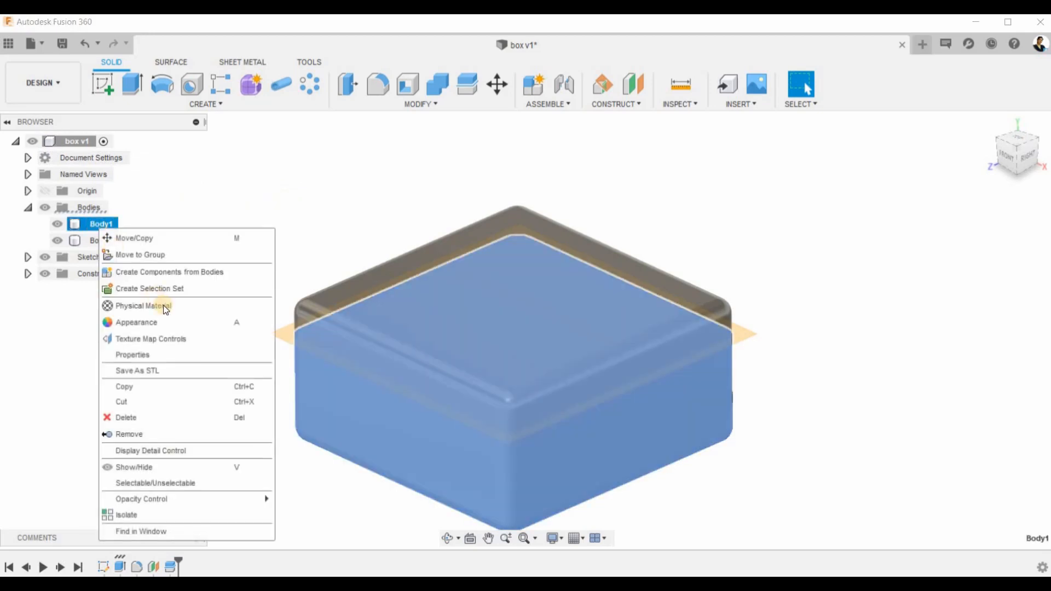
left_click(164, 277)
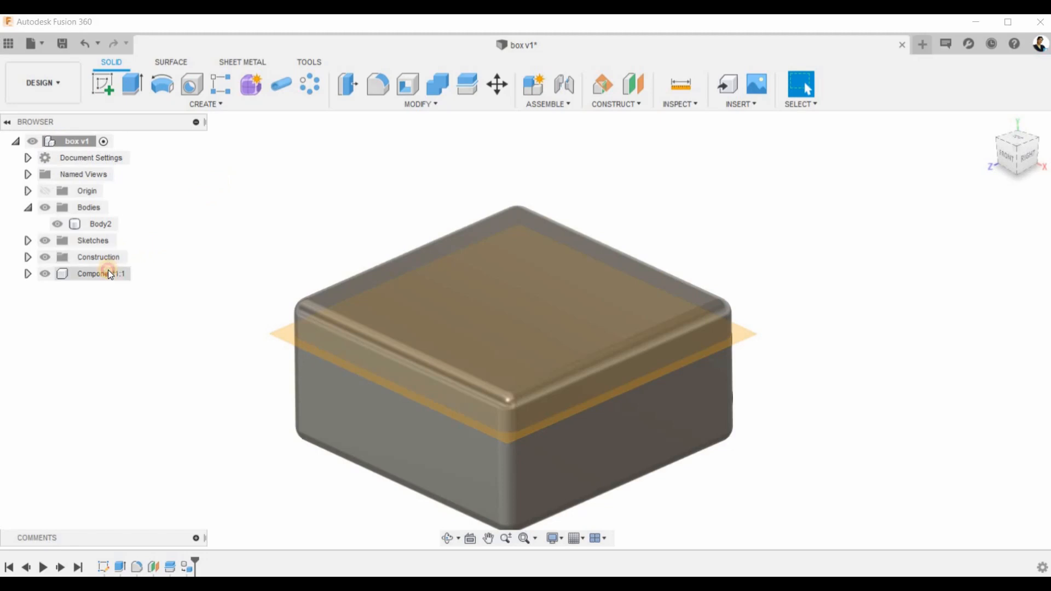
left_click(105, 275)
left_click(108, 275)
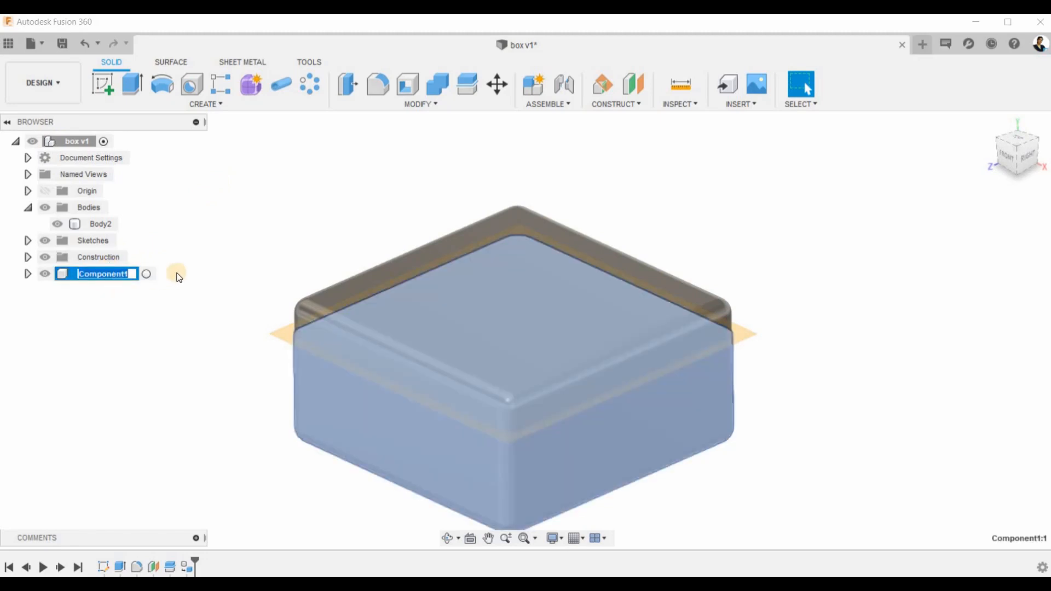
type("containe")
- Create a component from the upper body, Body2, and rename it lid
left_click(103, 223)
right_click(104, 223)
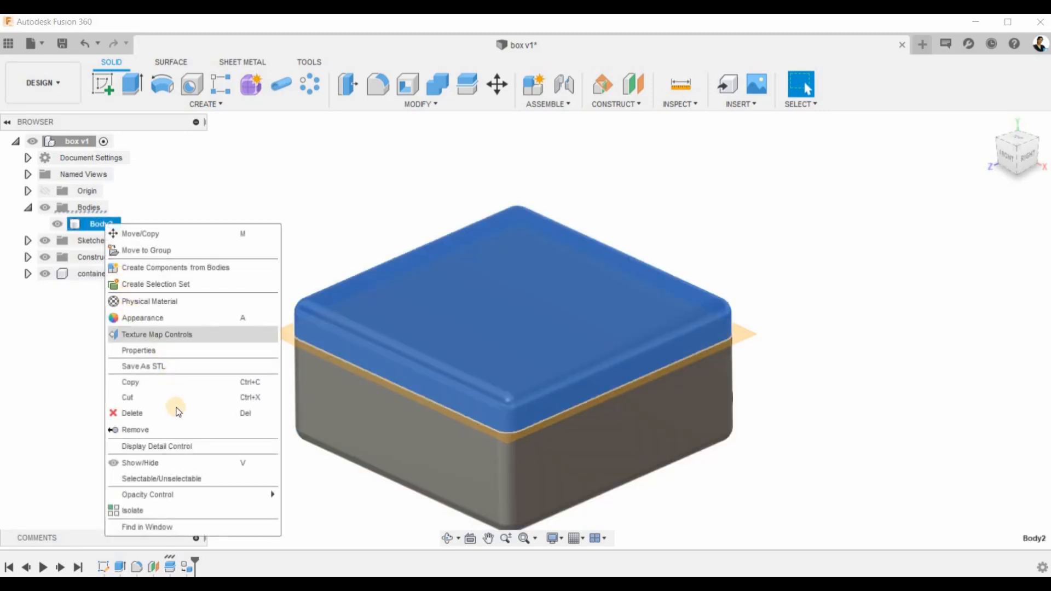
left_click(184, 268)
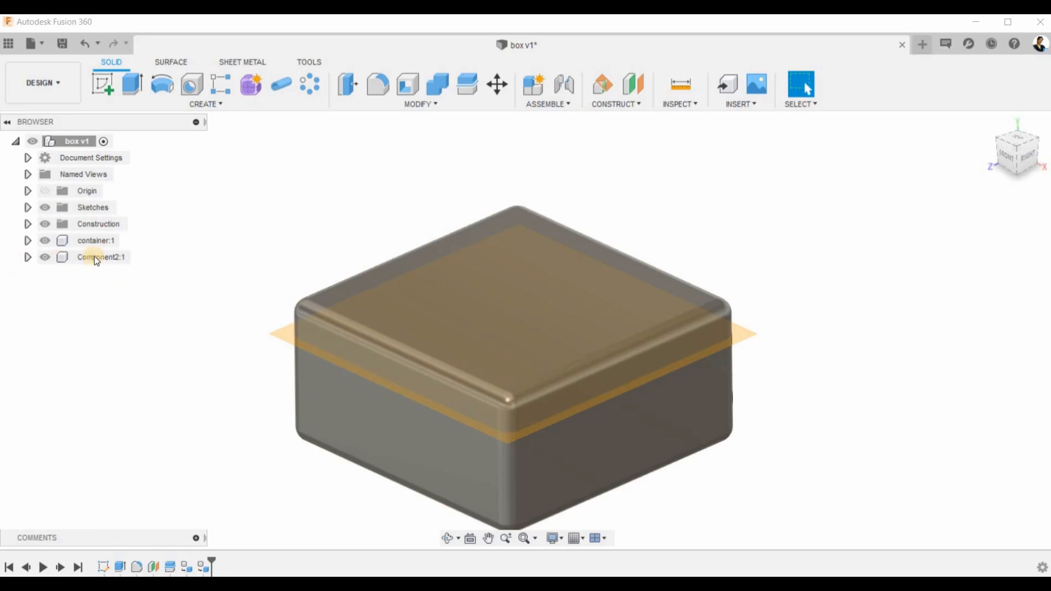
left_click(109, 261)
left_click(124, 258)
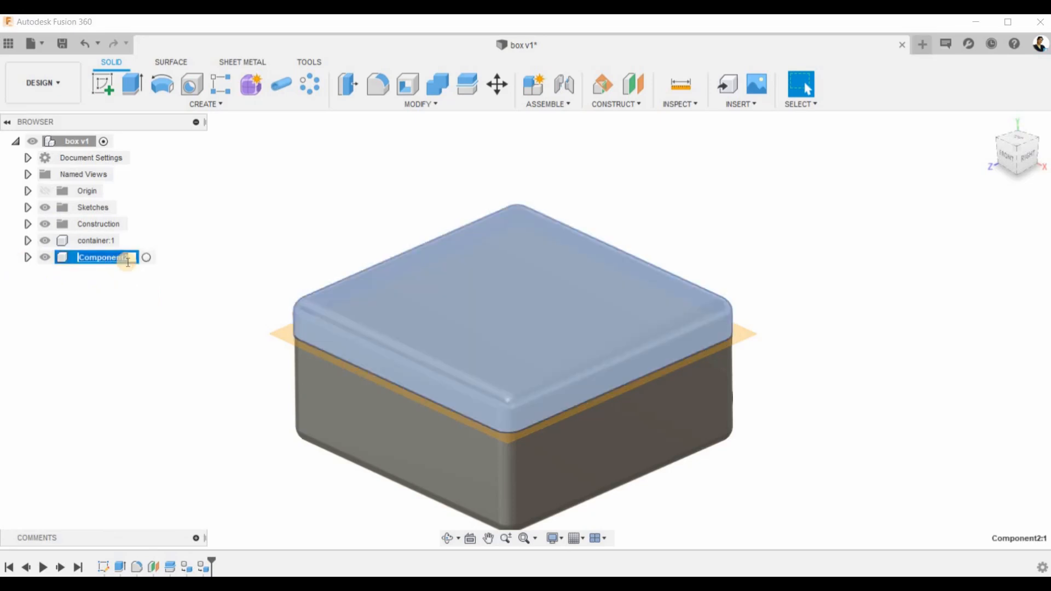
key("BackSpace")
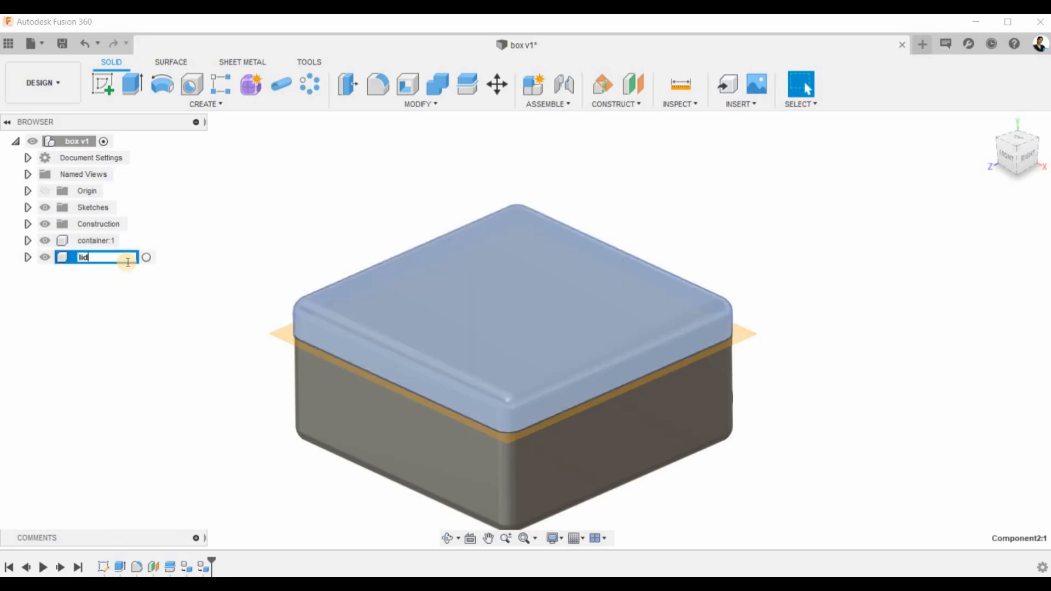
left_click(242, 238)
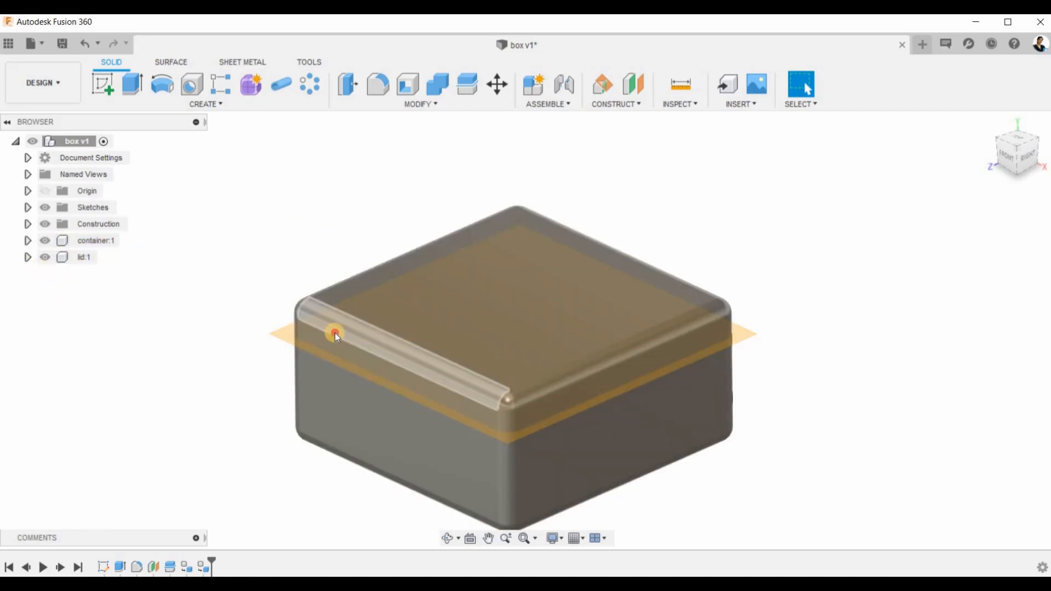
- Try moving the lid and the container apart as separate components, and undo both moves
left_click_drag(334, 333, 718, 234)
left_click_drag(588, 492, 562, 464)
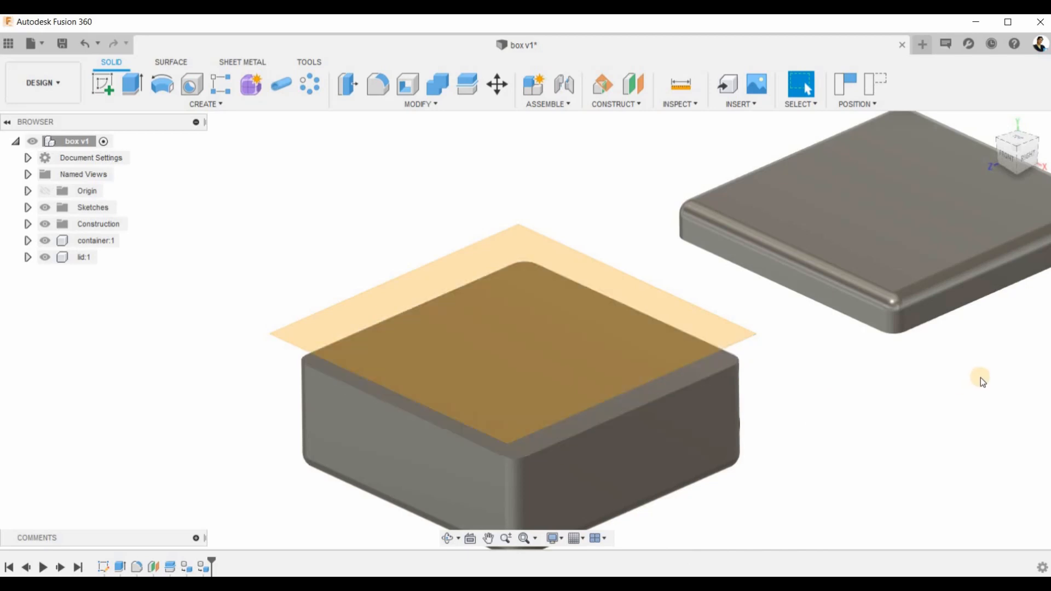
key("ctrl+z")
key("ctrl+z")
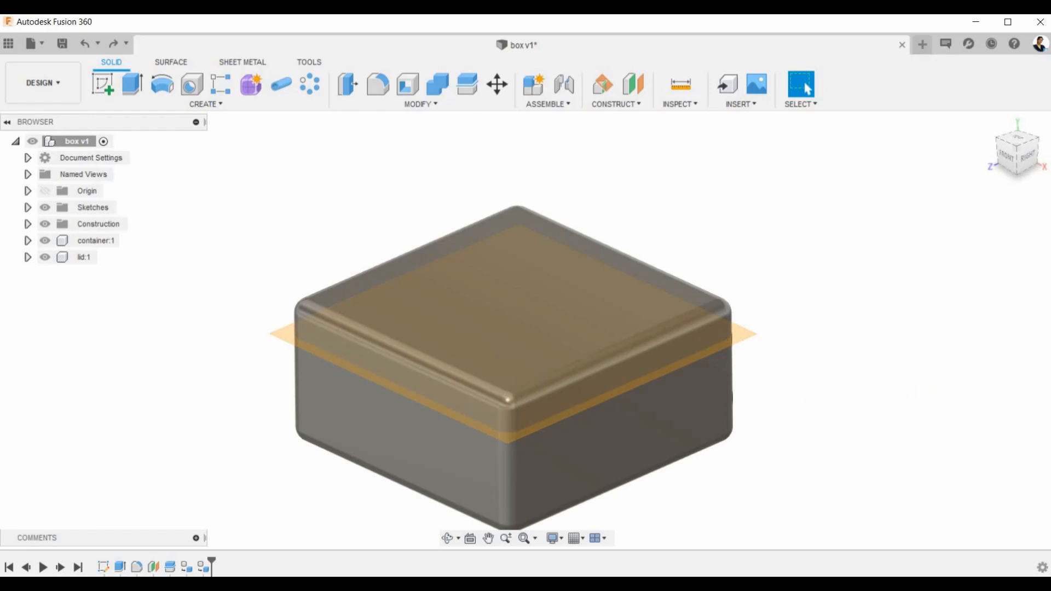
- Hide the lid component and the construction geometry so only the container is shown
left_click(44, 242)
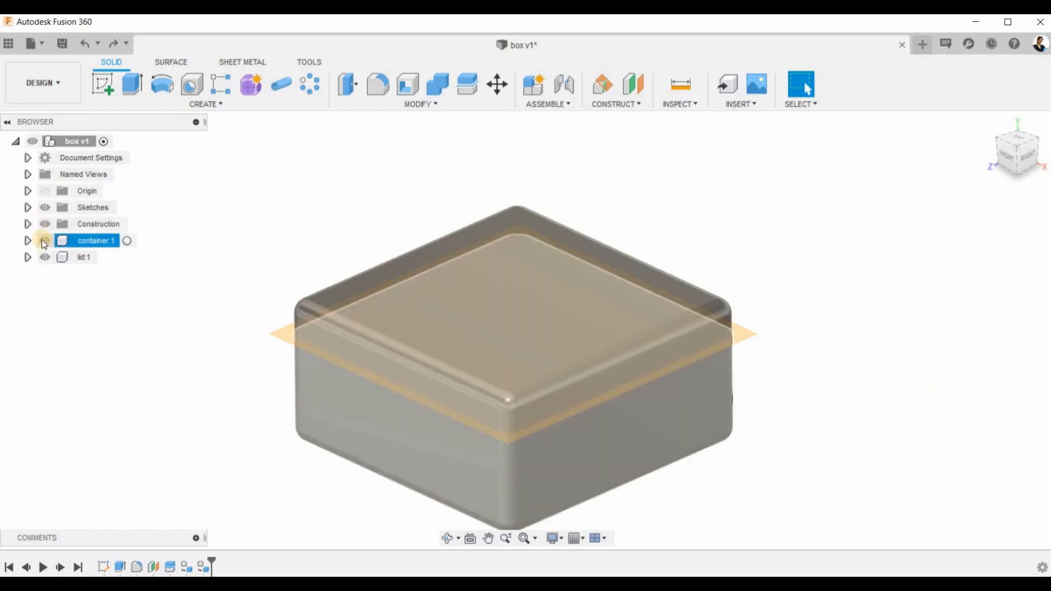
left_click(45, 257)
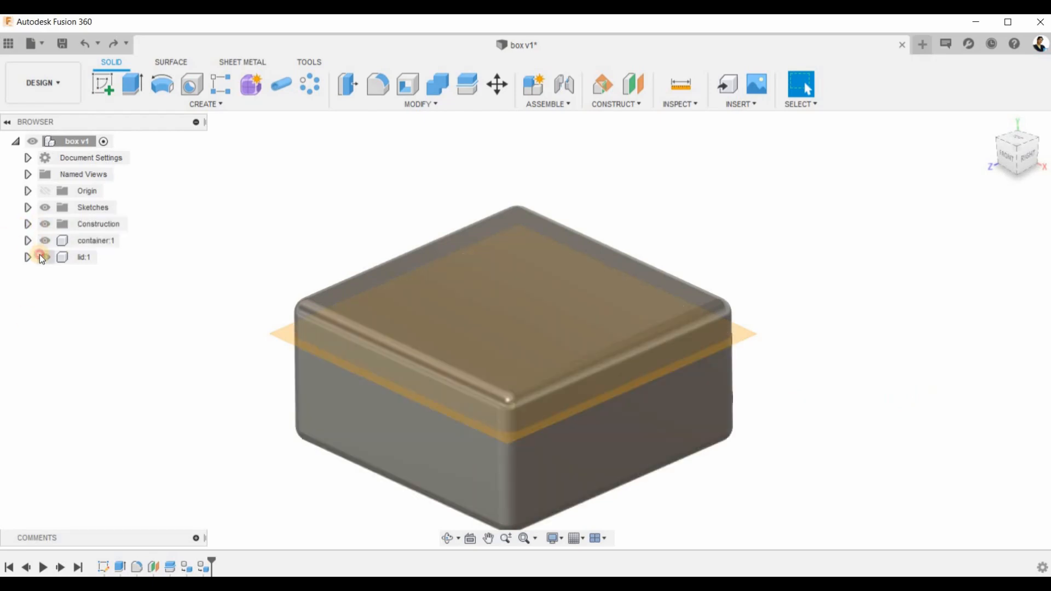
left_click(46, 224)
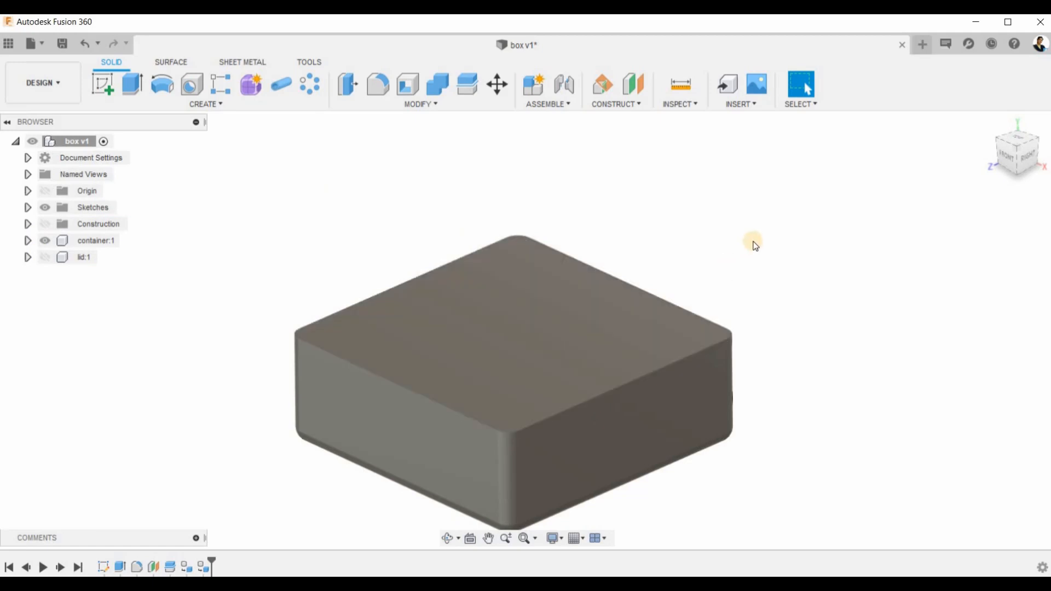
- Shell the container through its top face with an inside thickness of 5 mm
left_click(413, 84)
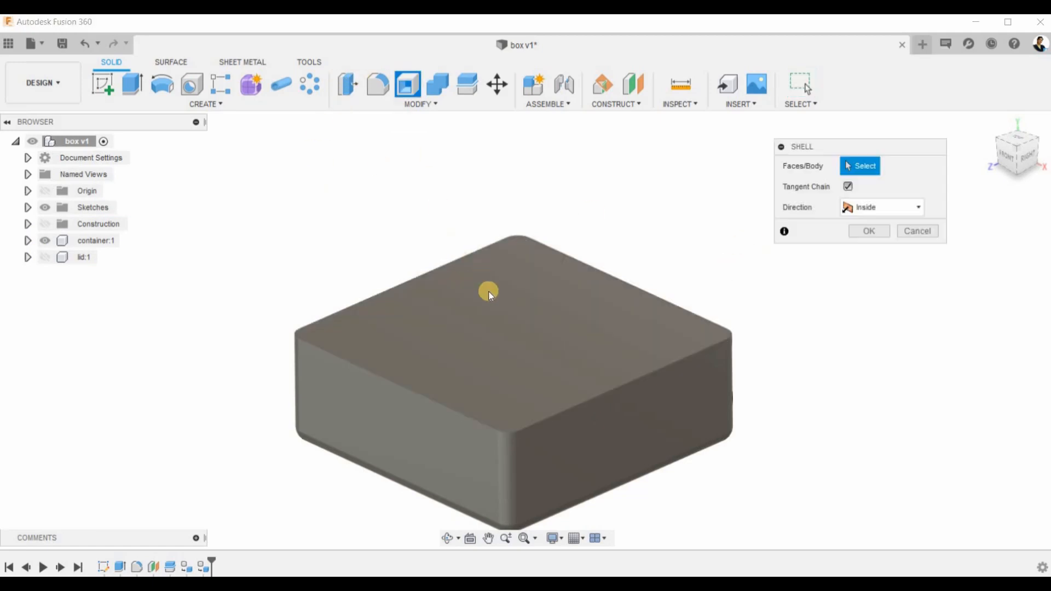
left_click(491, 310)
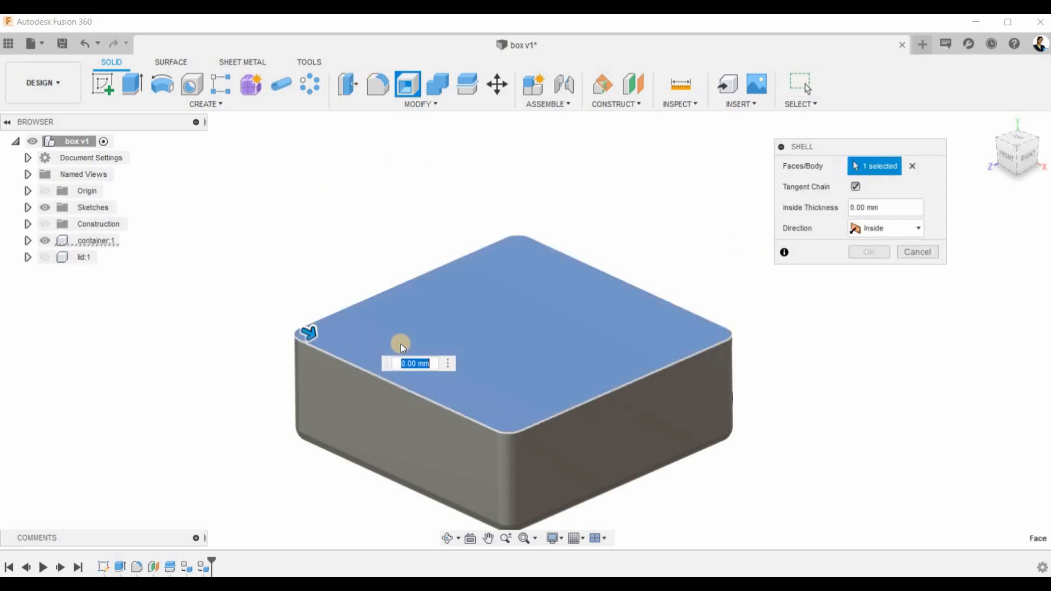
left_click(894, 212)
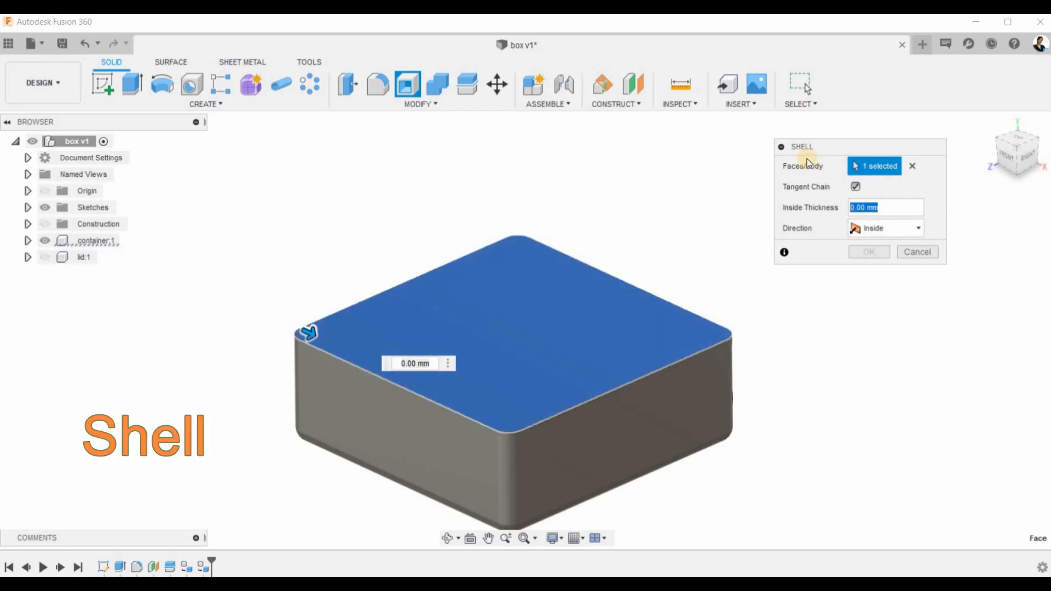
type("5")
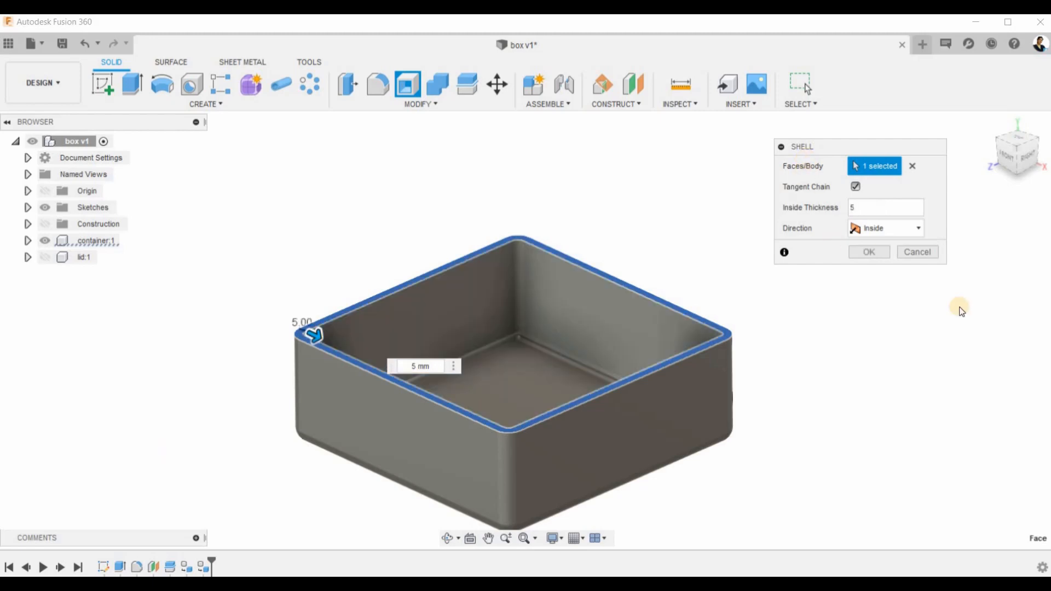
left_click(880, 251)
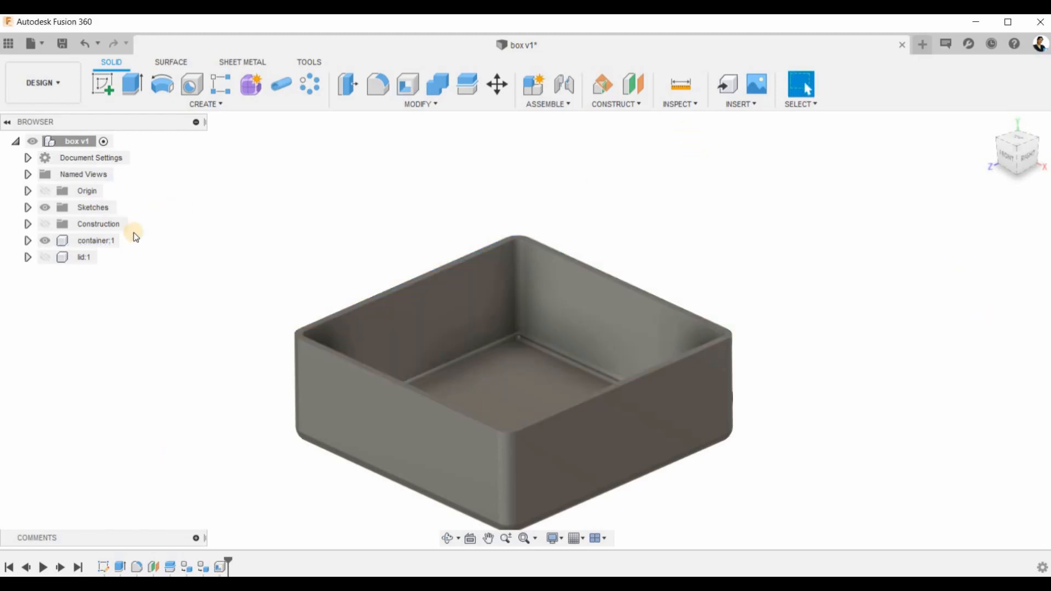
- Show the lid component and hide the container
left_click(44, 260)
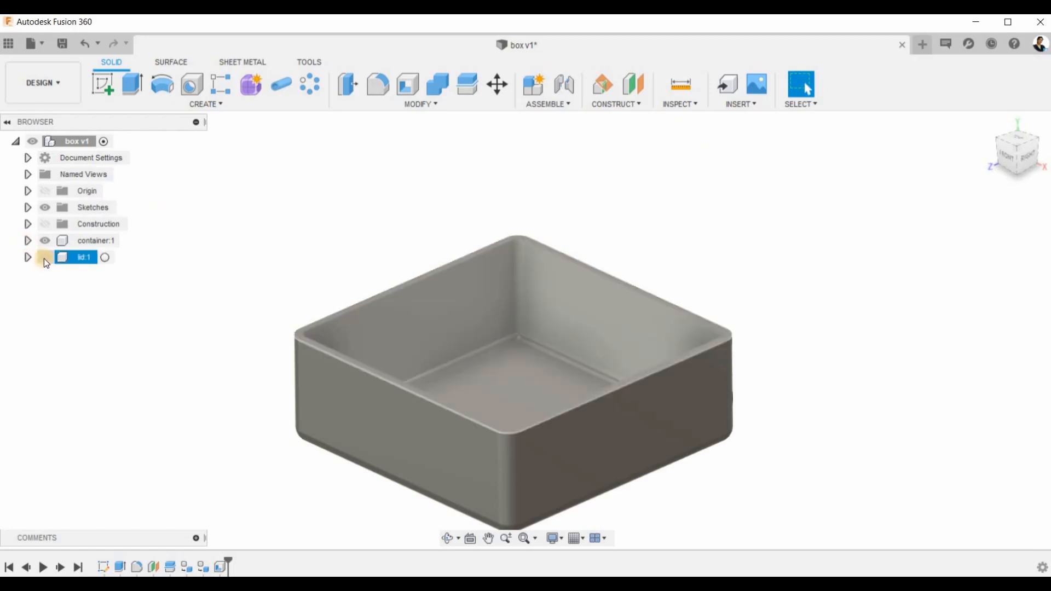
left_click(44, 258)
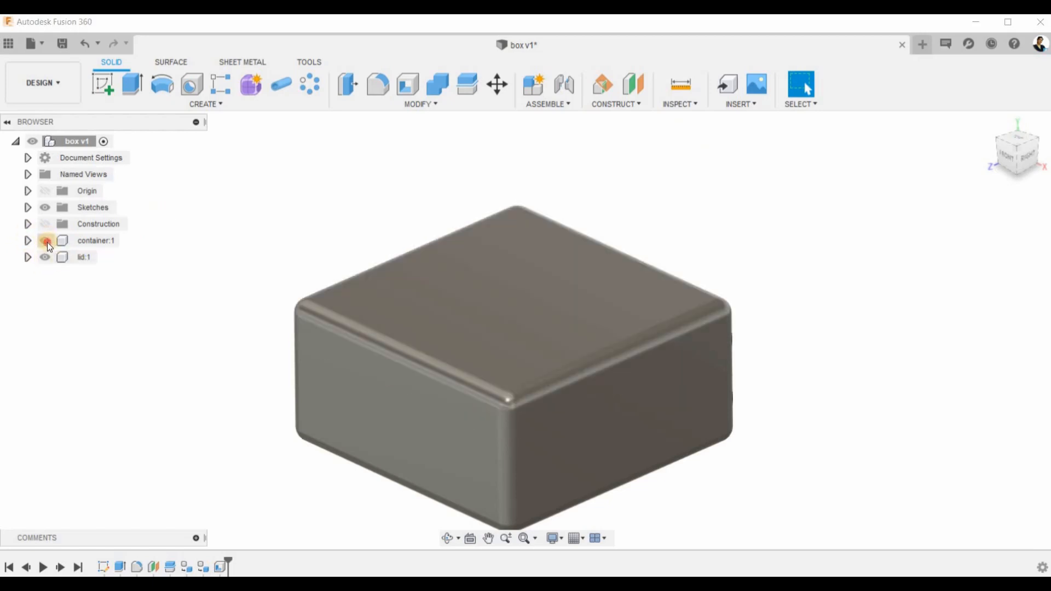
left_click(49, 241)
key("v")
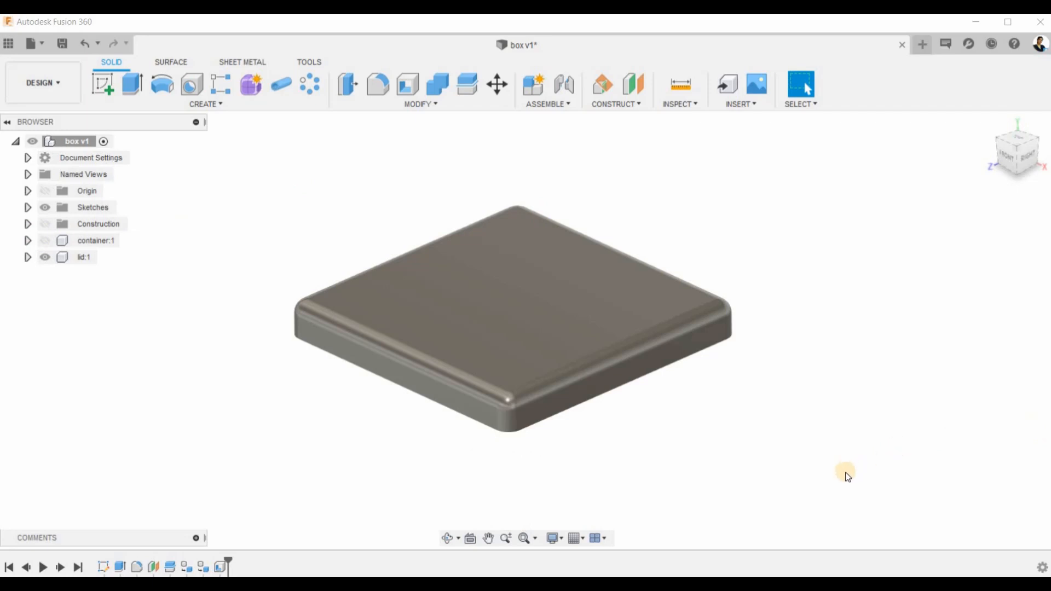
- Shell the lid through its flat underside with an inside thickness of 5 mm, and show the container again
middle_click_drag(845, 446, 835, 267, "shift")
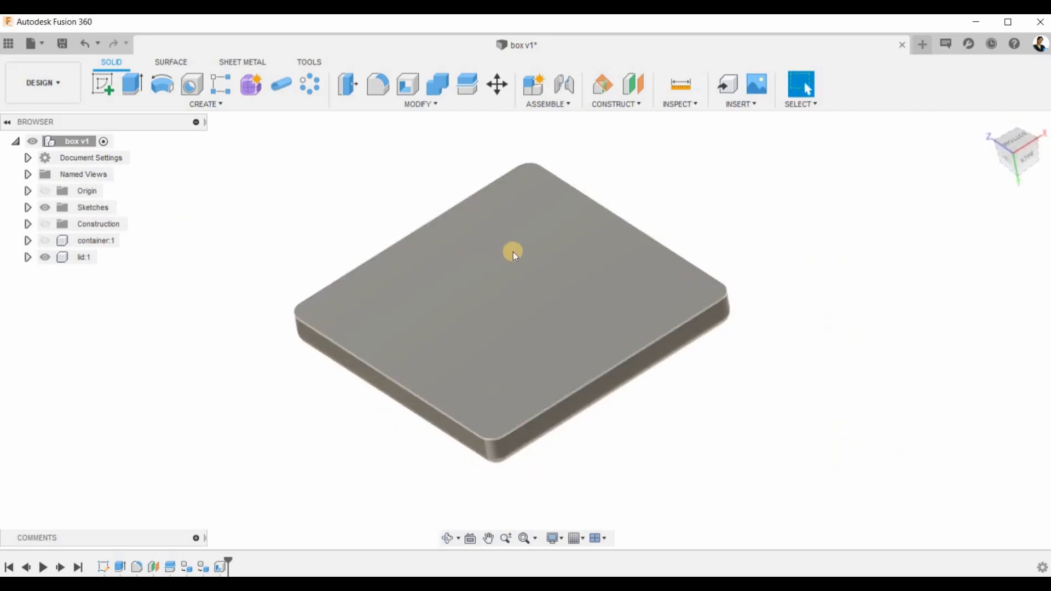
left_click(444, 262)
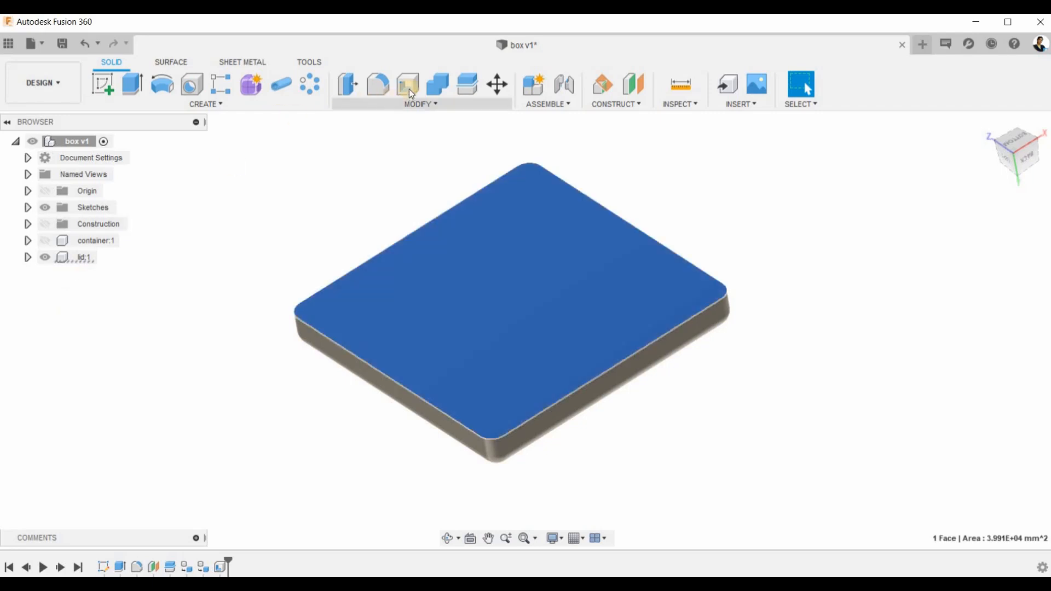
left_click(411, 87)
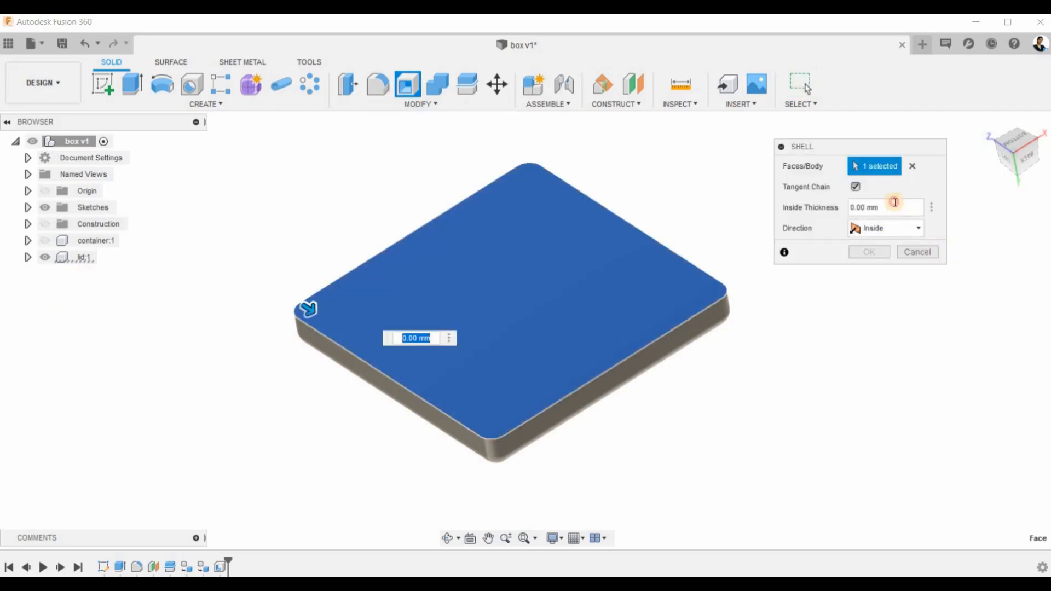
left_click_drag(894, 202, 846, 207)
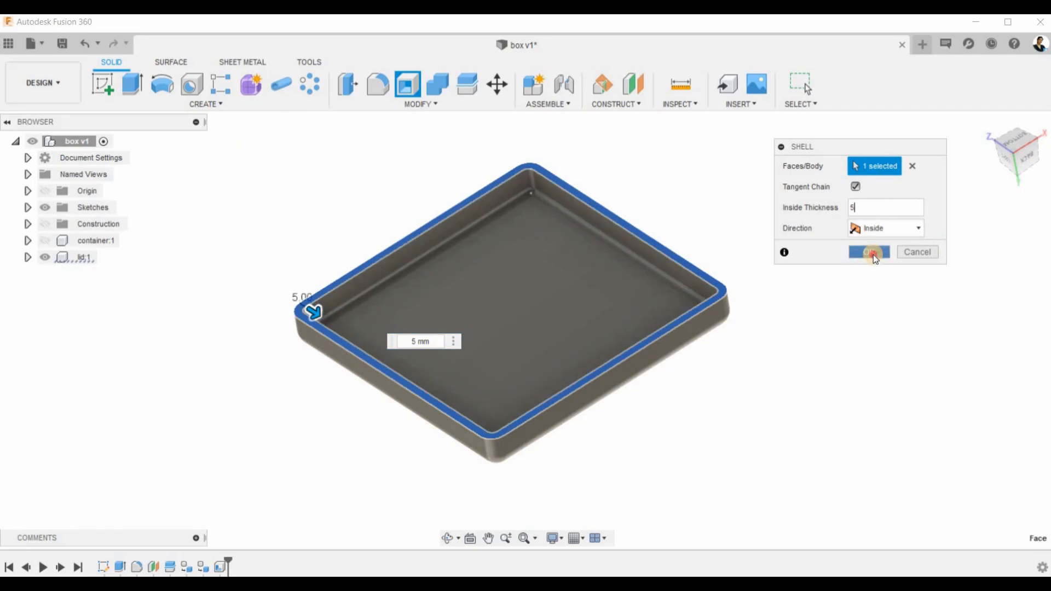
left_click(870, 252)
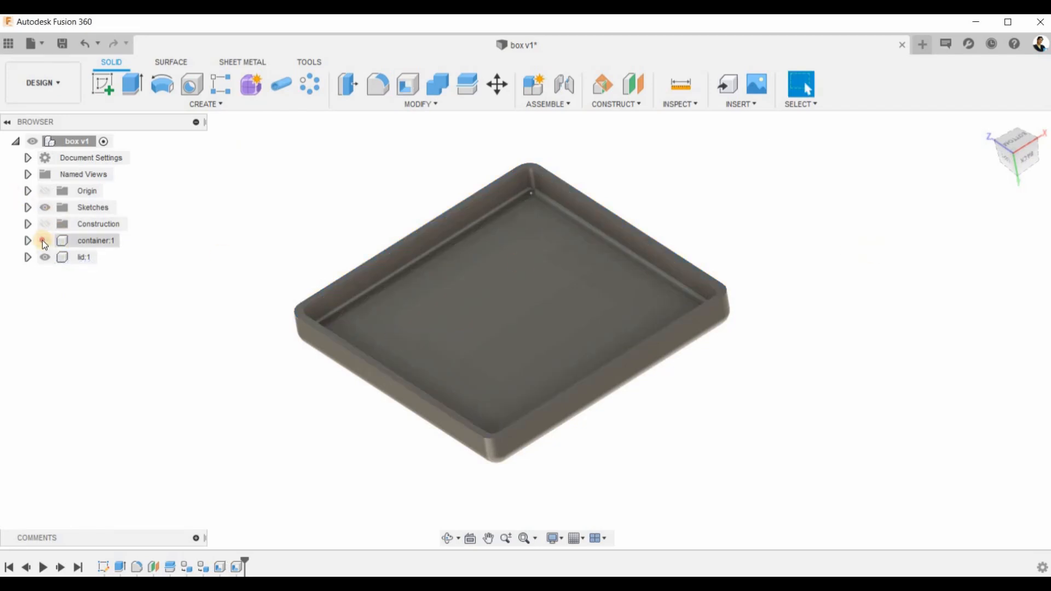
left_click(44, 241)
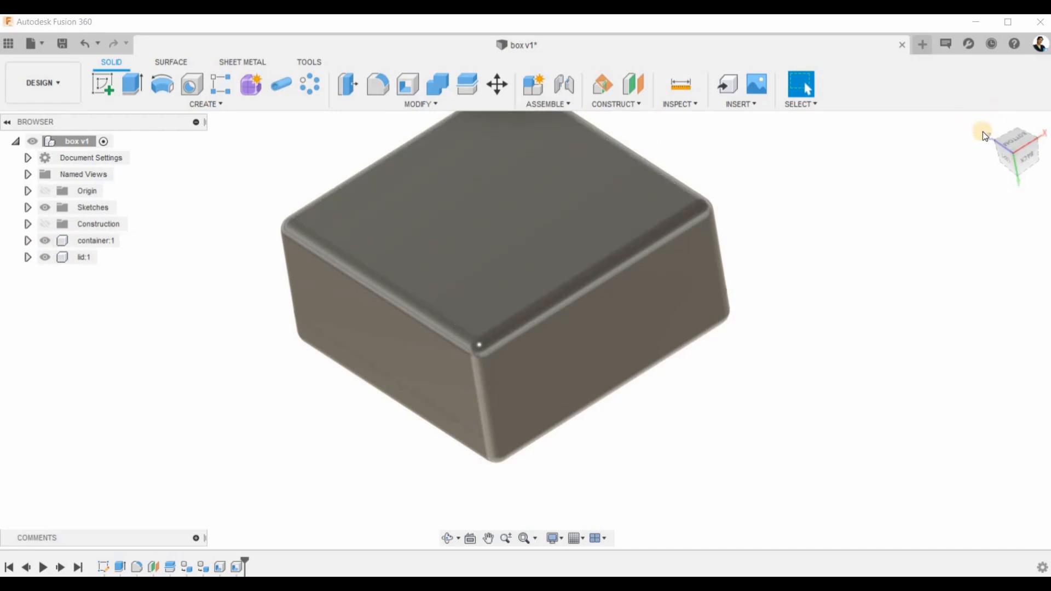
left_click(990, 122)
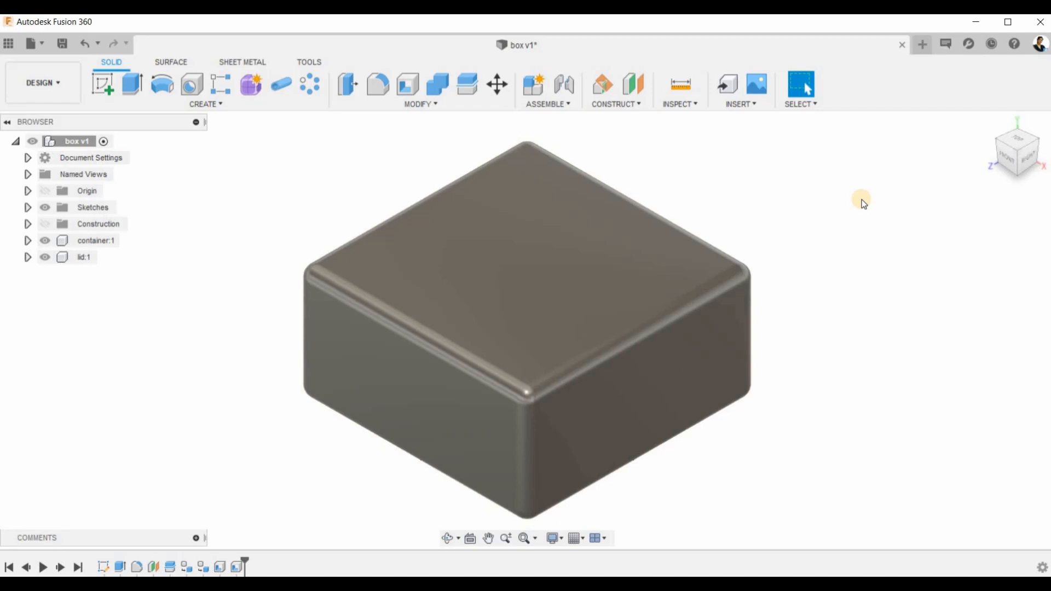
- Start the Appearance command for bodies and components and expand the glossy paints in the Fusion 360 appearance library
key("a")
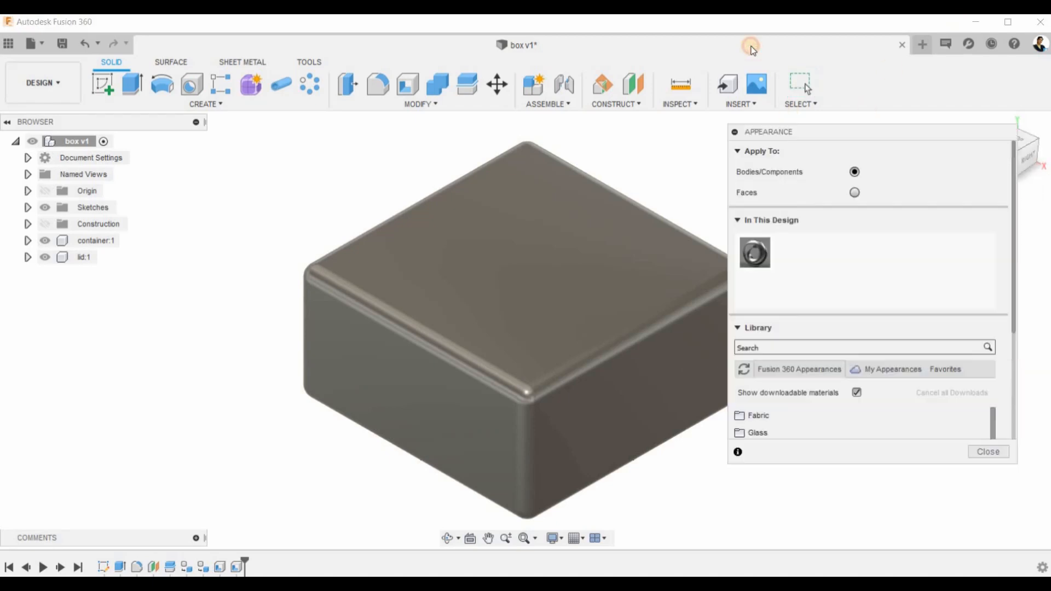
left_click_drag(800, 134, 751, 48)
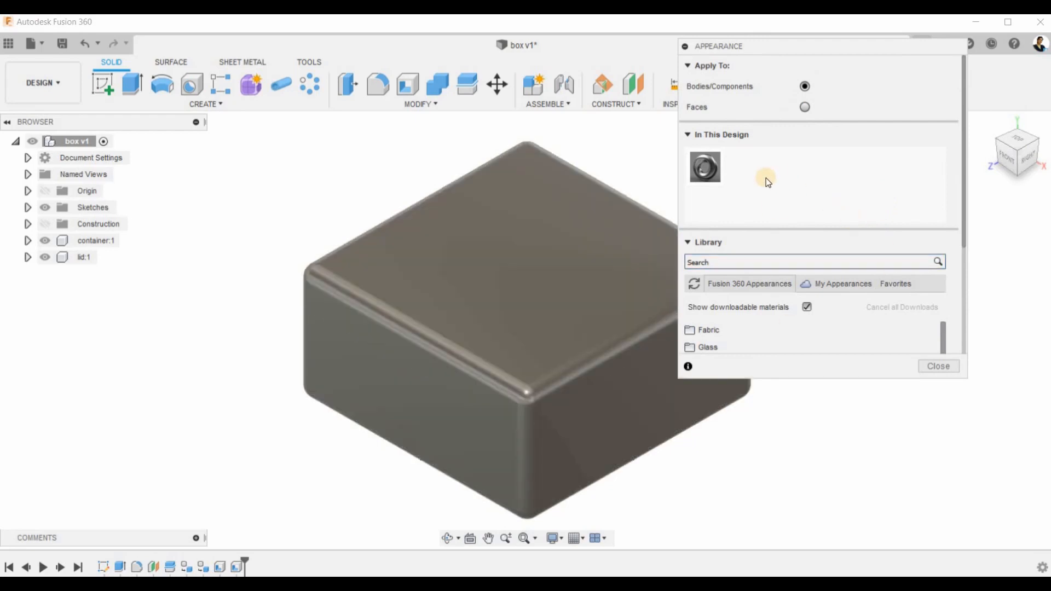
scroll(816, 195, "down", 4)
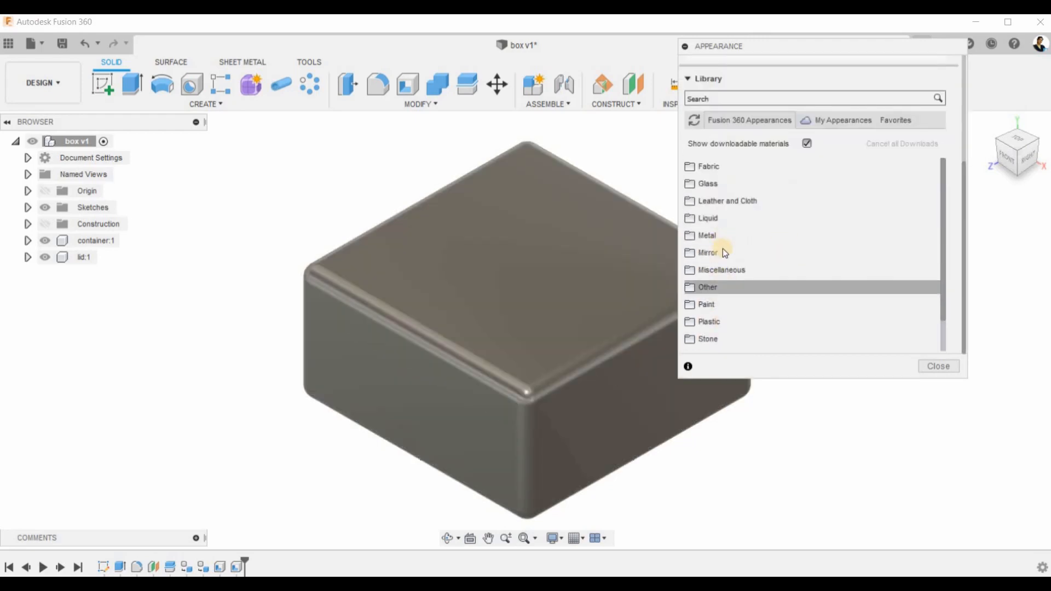
scroll(726, 269, "down", 2)
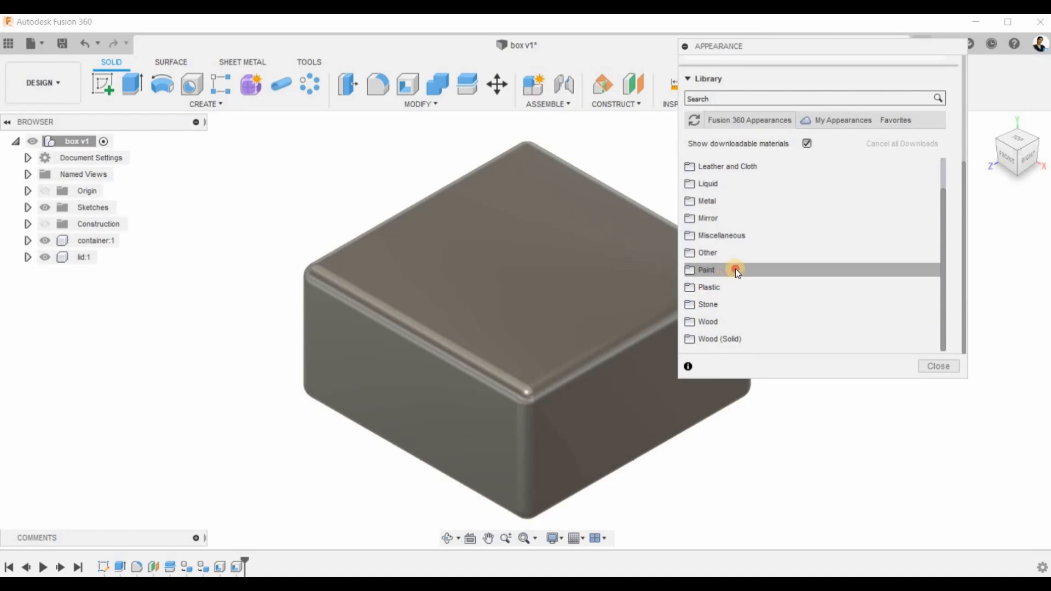
left_click(734, 268)
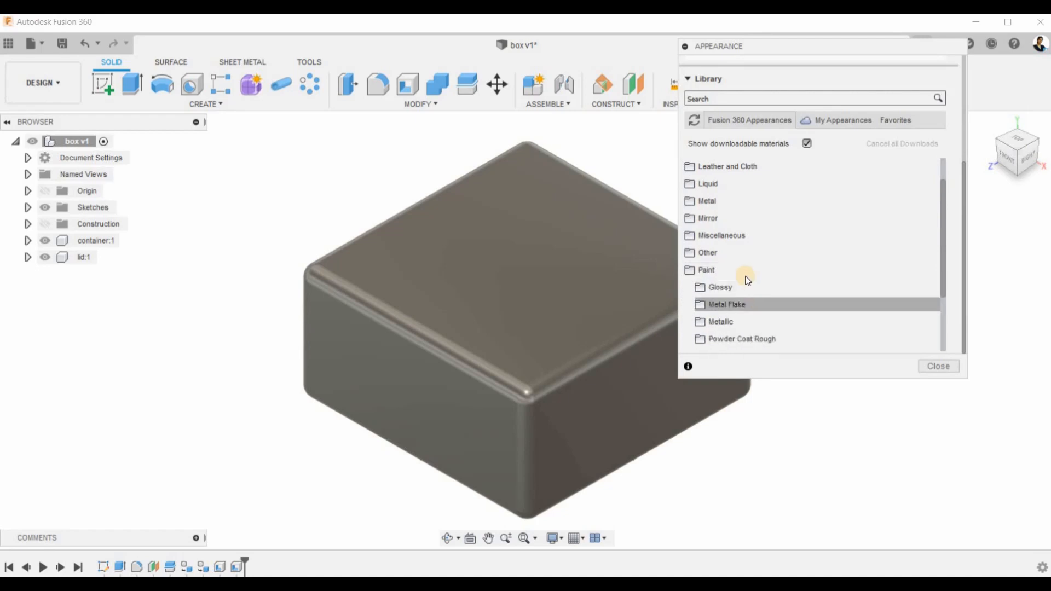
scroll(739, 205, "down", 5)
left_click(740, 205)
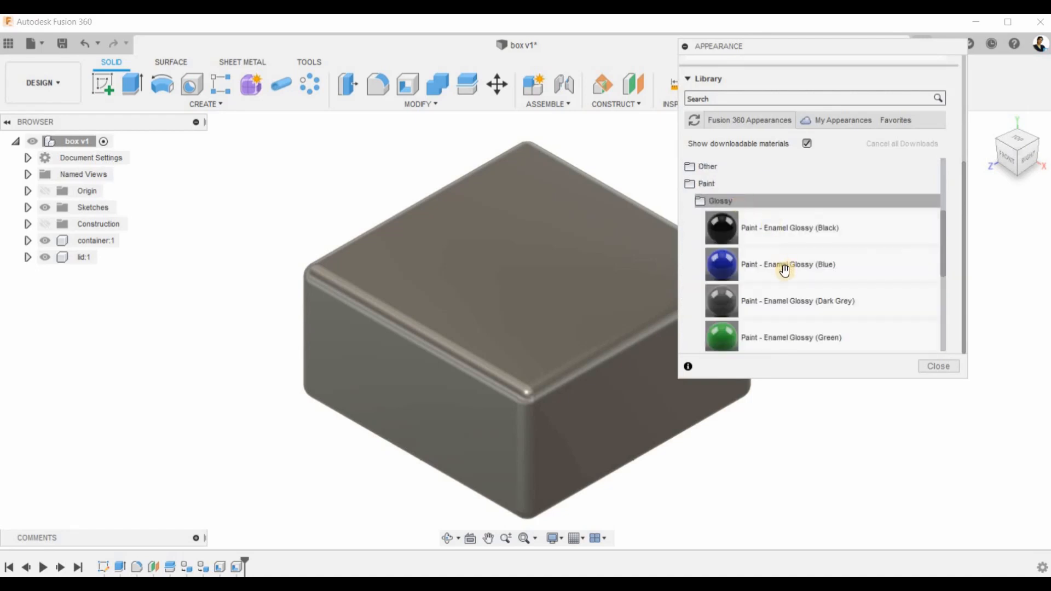
- Apply the Paint - Enamel Glossy (Yellow) appearance to the container
scroll(784, 270, "down", 3)
scroll(784, 271, "down", 7)
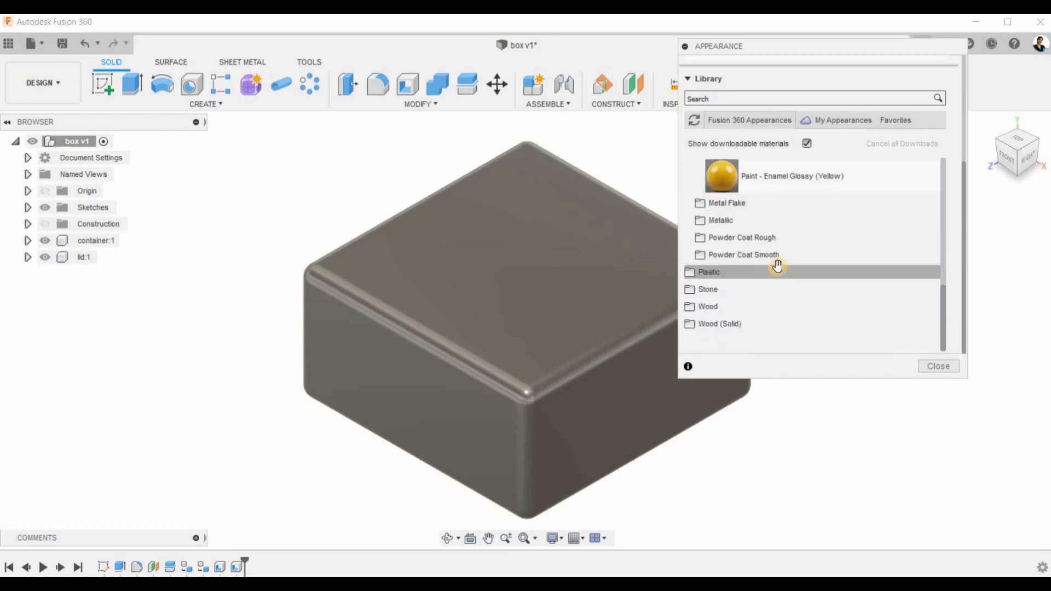
scroll(780, 264, "up", 3)
scroll(810, 257, "up", 3)
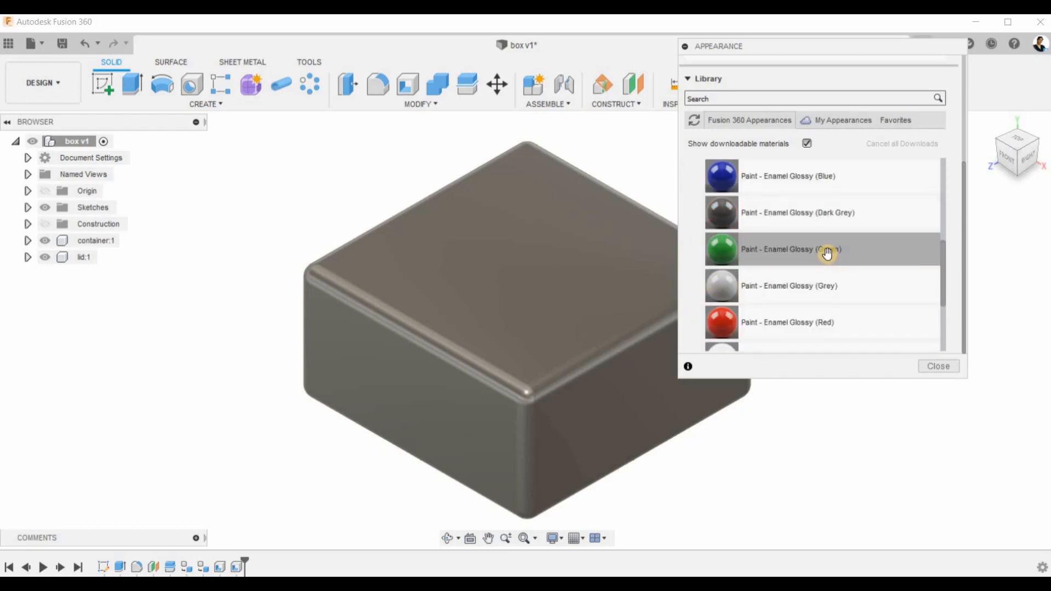
scroll(827, 255, "down", 3)
left_click_drag(802, 290, 644, 378)
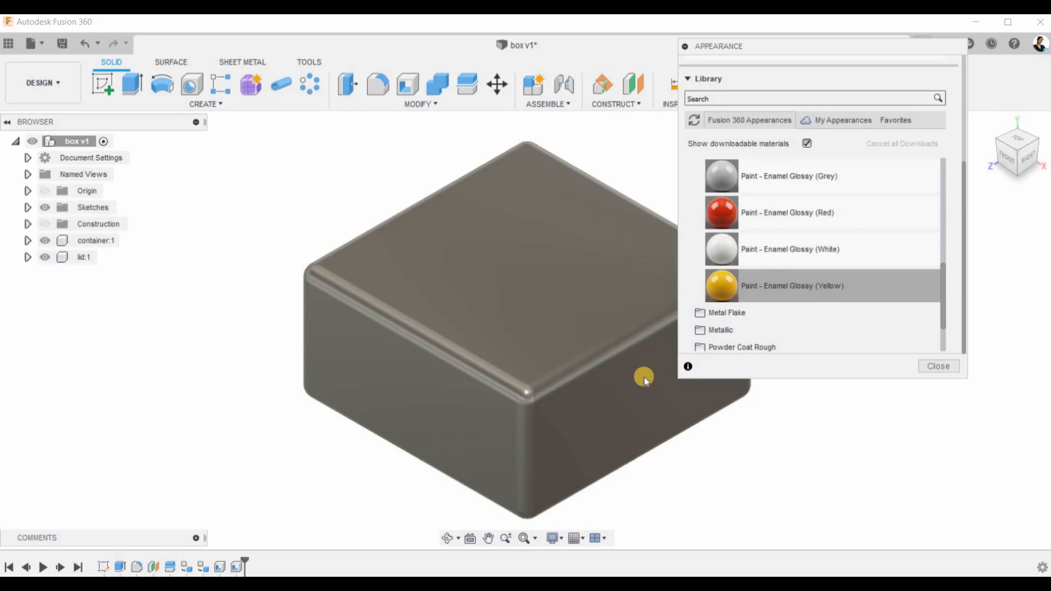
left_click_drag(762, 285, 491, 515)
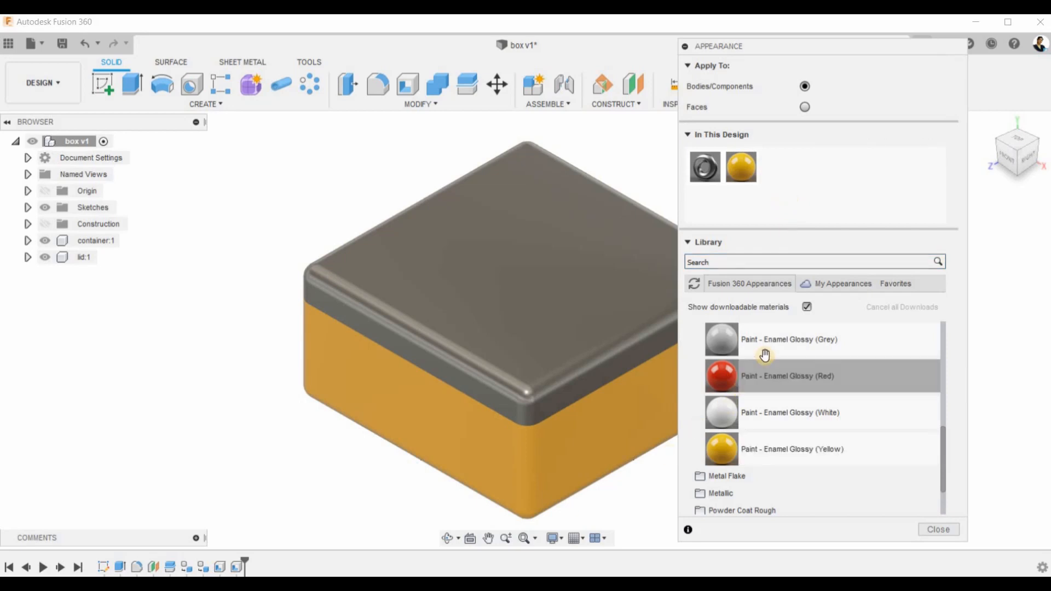
- Apply the Paint - Enamel Glossy (Green) appearance to the lid
scroll(744, 394, "up", 3)
scroll(764, 423, "down", 3)
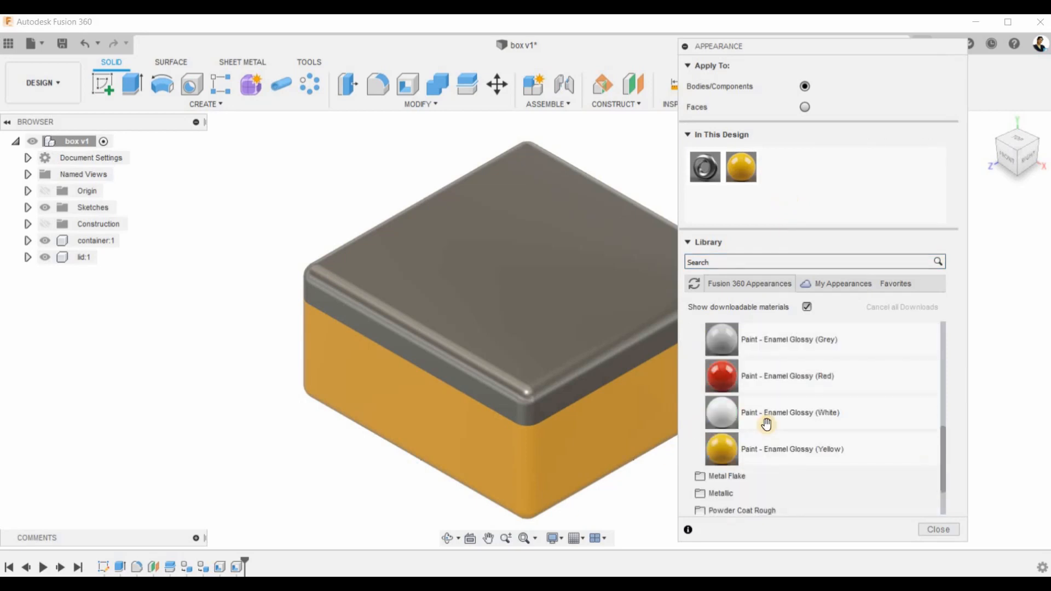
scroll(769, 433, "up", 3)
left_click_drag(764, 481, 597, 348)
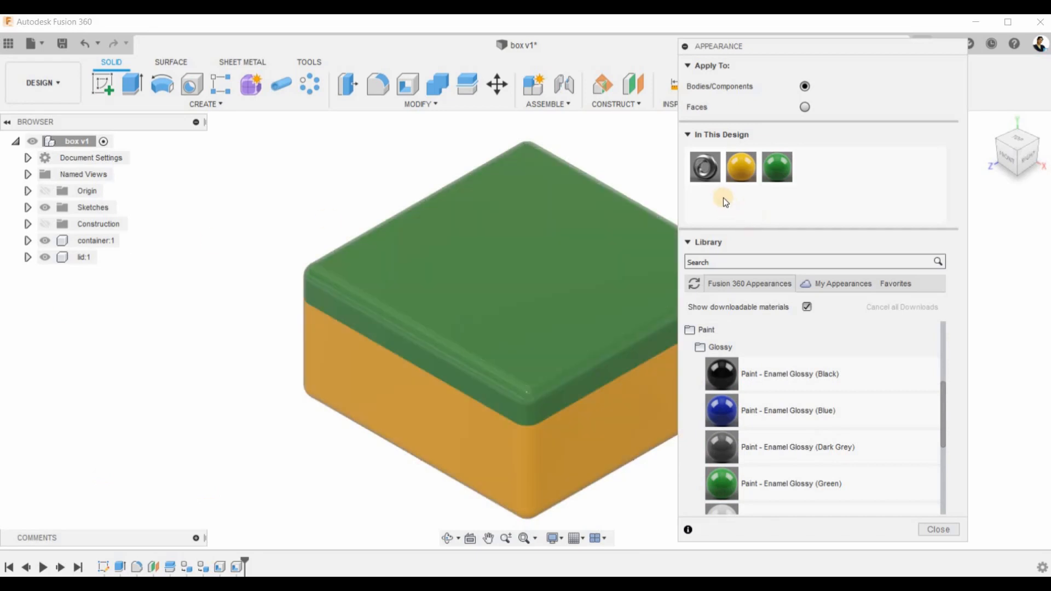
- Shift the hue of the lid's green paint to RGB 107, 151, 68 and finish the appearance editing
double_click(779, 175)
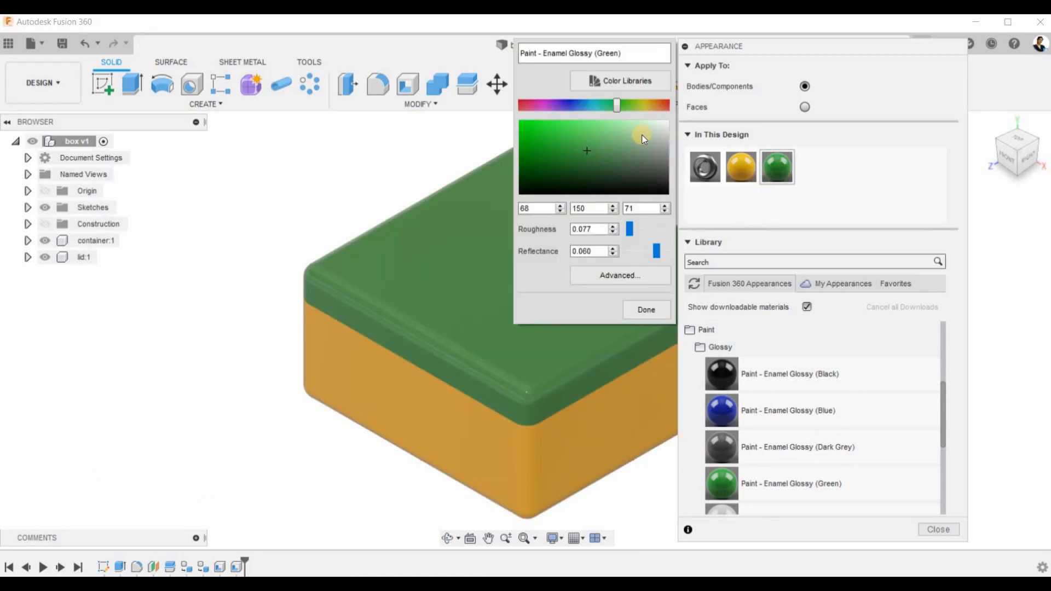
left_click_drag(615, 107, 554, 116)
left_click_drag(619, 123, 626, 121)
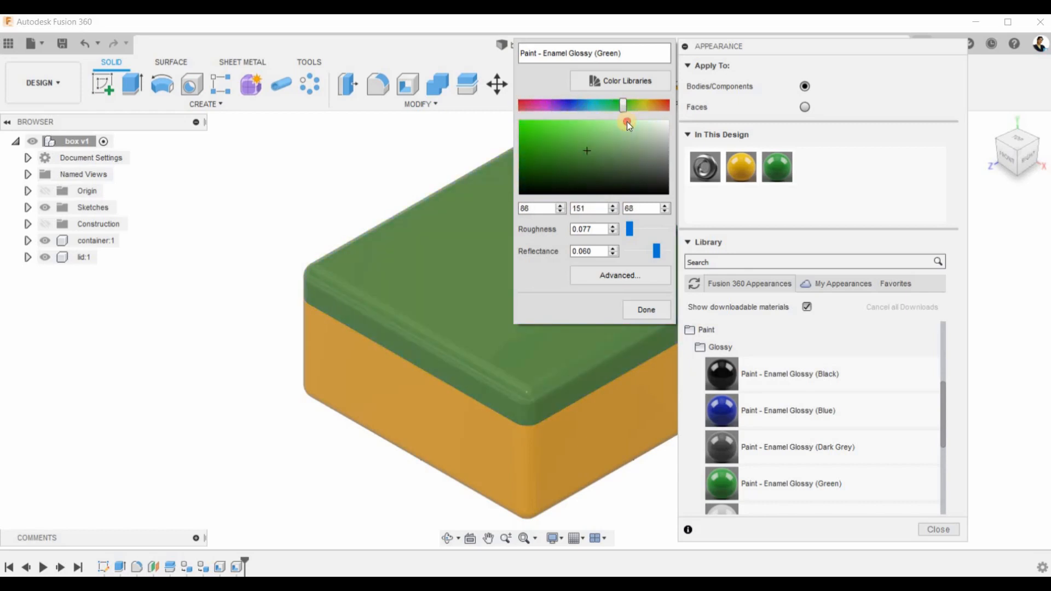
left_click(647, 311)
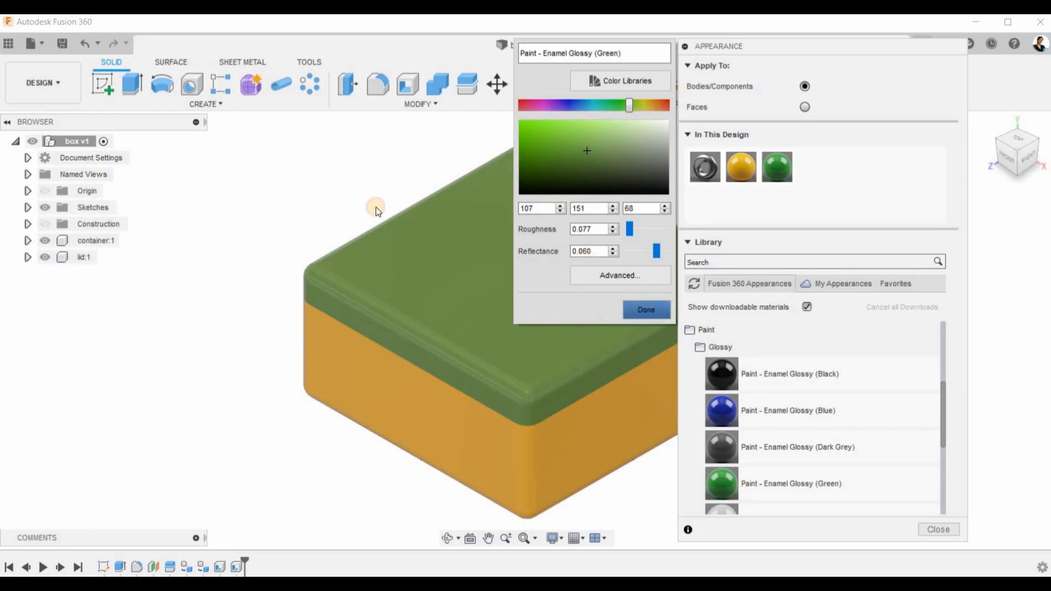
left_click(935, 530)
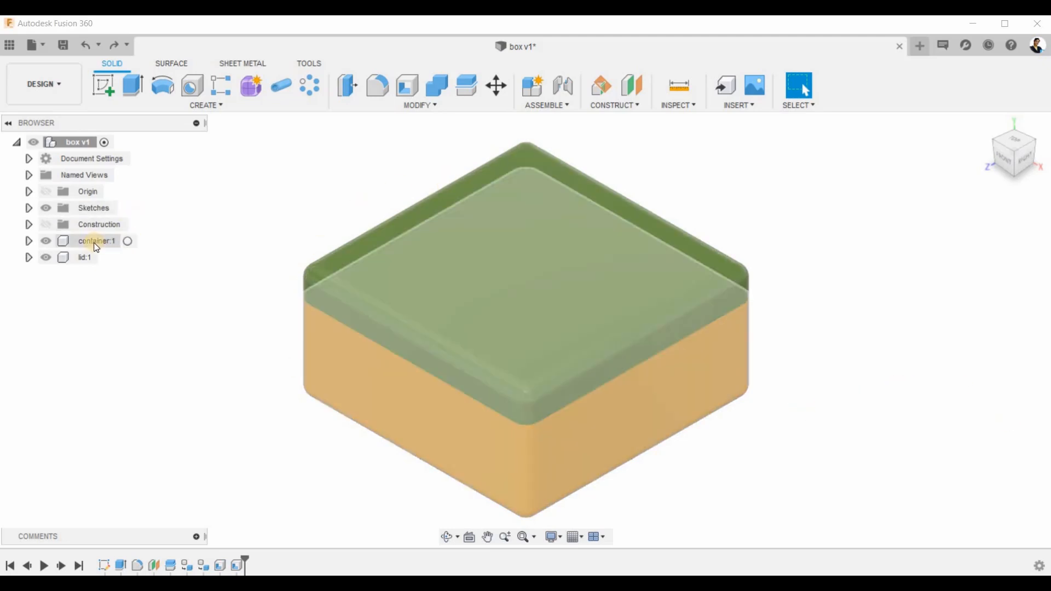
- Activate the container component and hide the lid
left_click(121, 242)
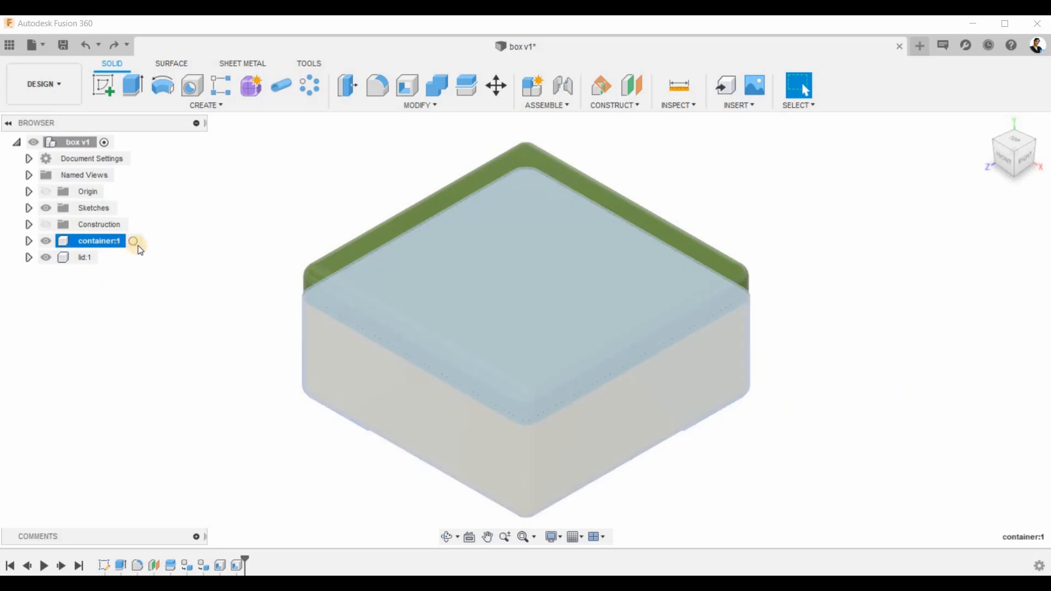
left_click(133, 240)
left_click(271, 465)
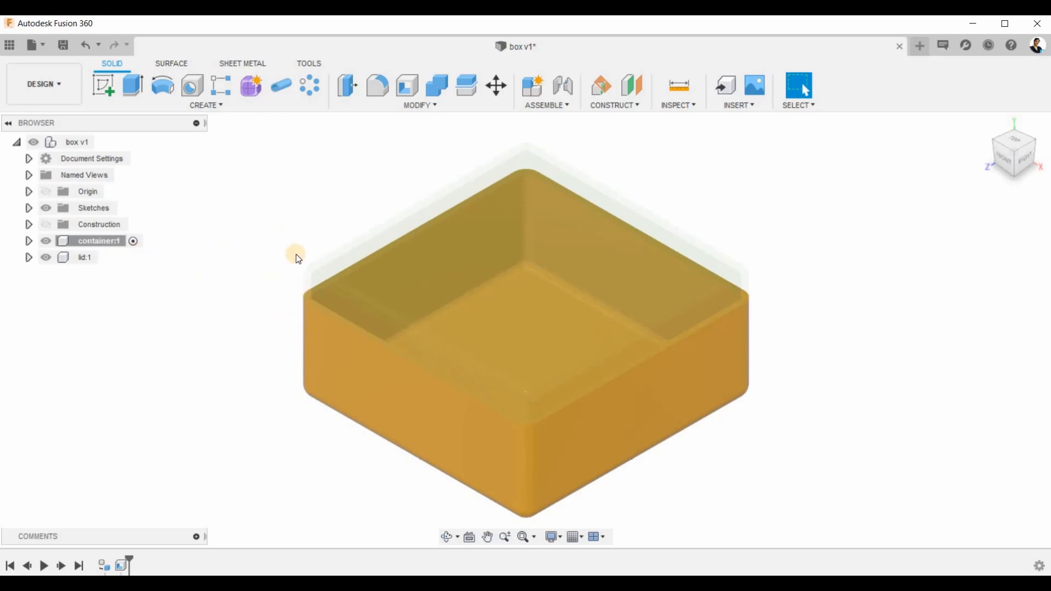
scroll(299, 267, "up", 8)
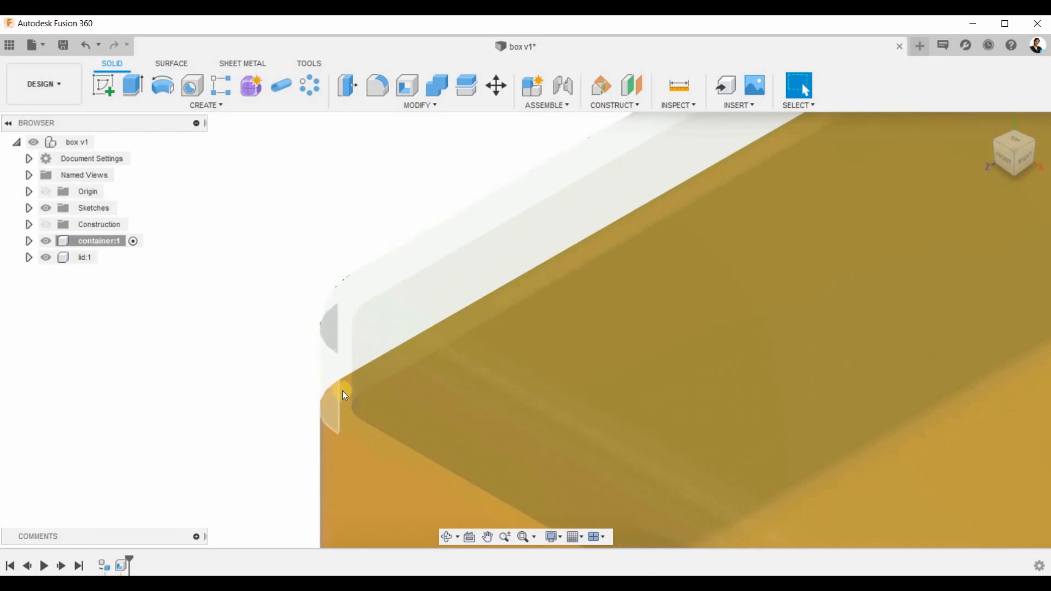
left_click(344, 393)
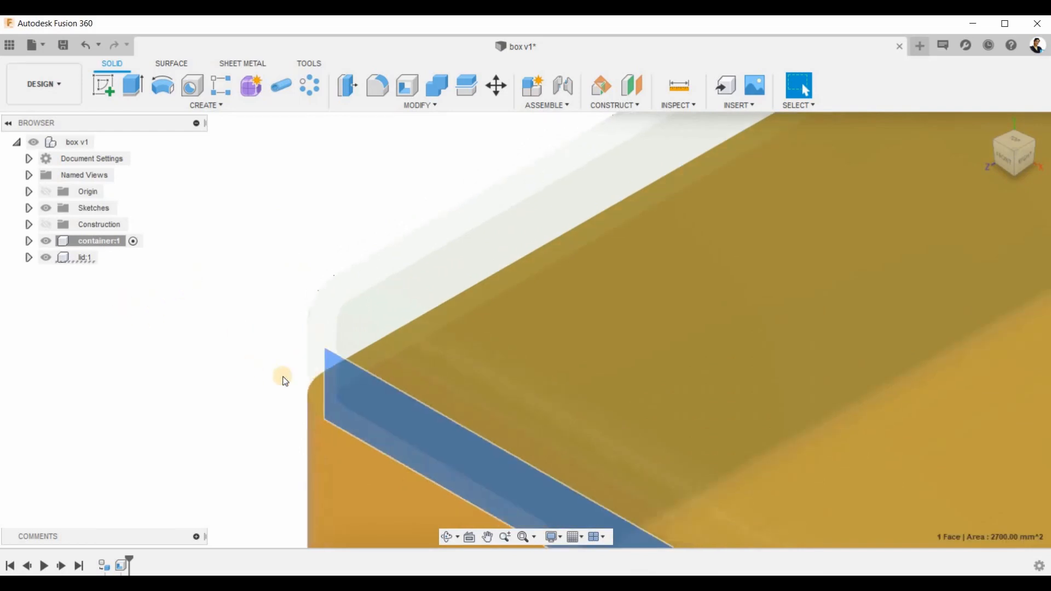
scroll(230, 321, "down", 2)
key("Escape")
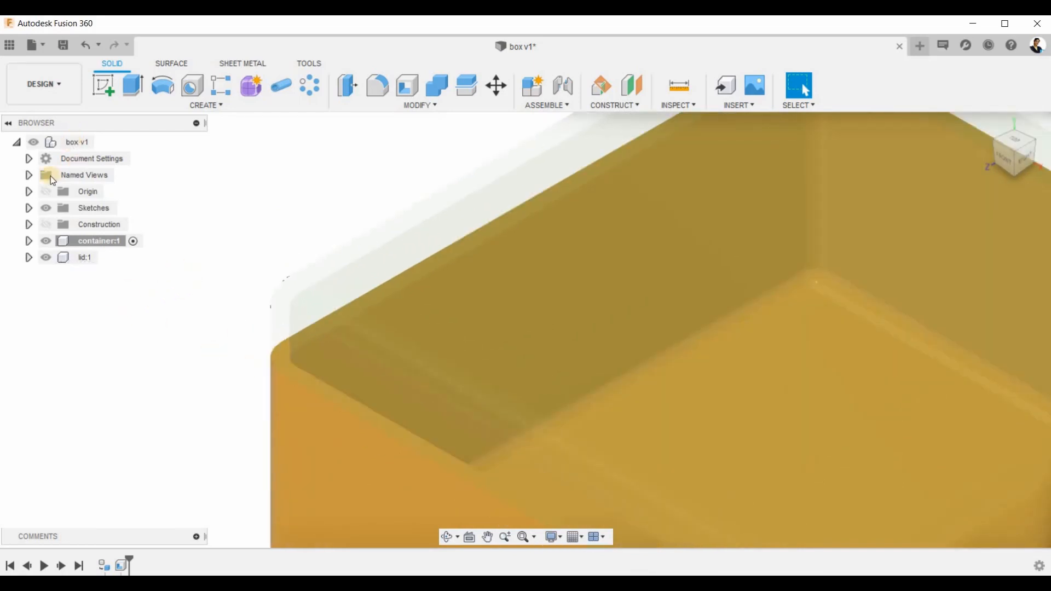
left_click(46, 257)
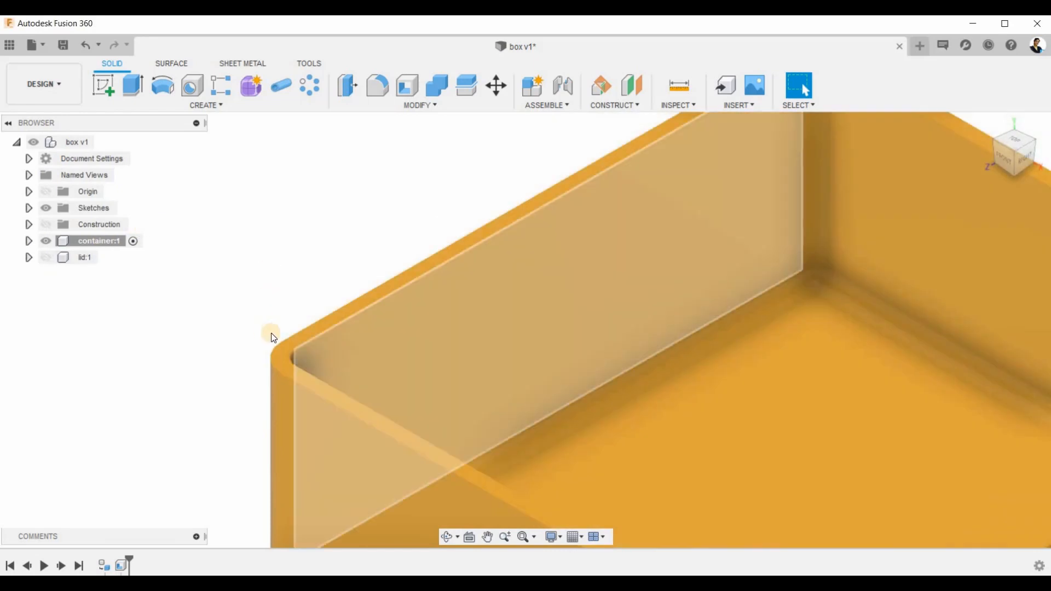
- Create a sketch on the flat rim face around the container's opening
scroll(294, 333, "up", 3)
left_click(295, 335)
scroll(258, 169, "down", 3)
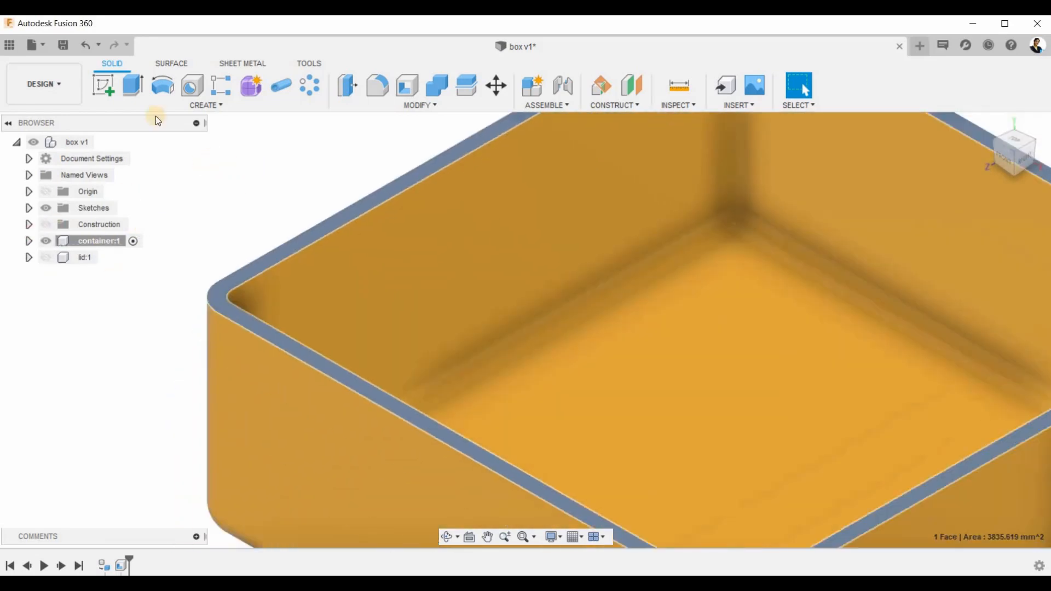
left_click(103, 85)
left_click(313, 207)
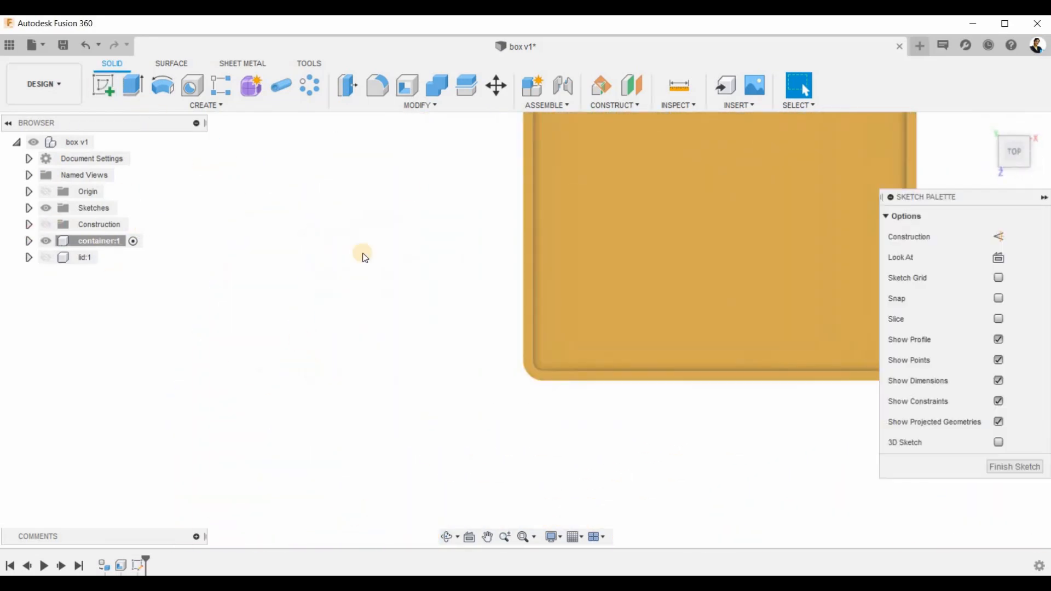
scroll(478, 126, "up", 2)
scroll(236, 166, "up", 2)
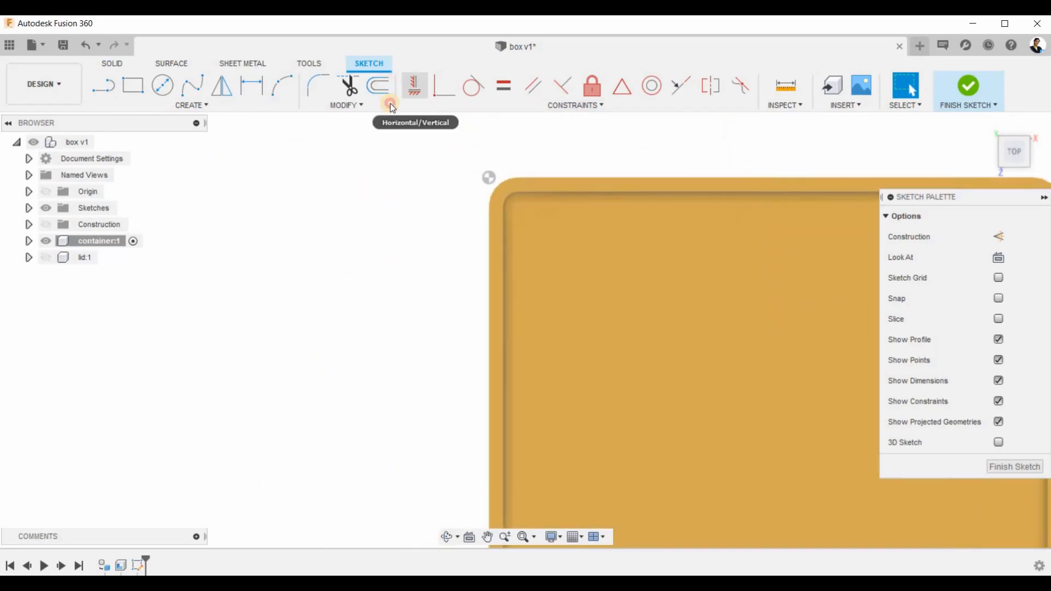
- Offset the container rim's inner edge chain 2.5 mm outward into the wall thickness and finish the sketch
left_click(378, 85)
left_click(564, 193)
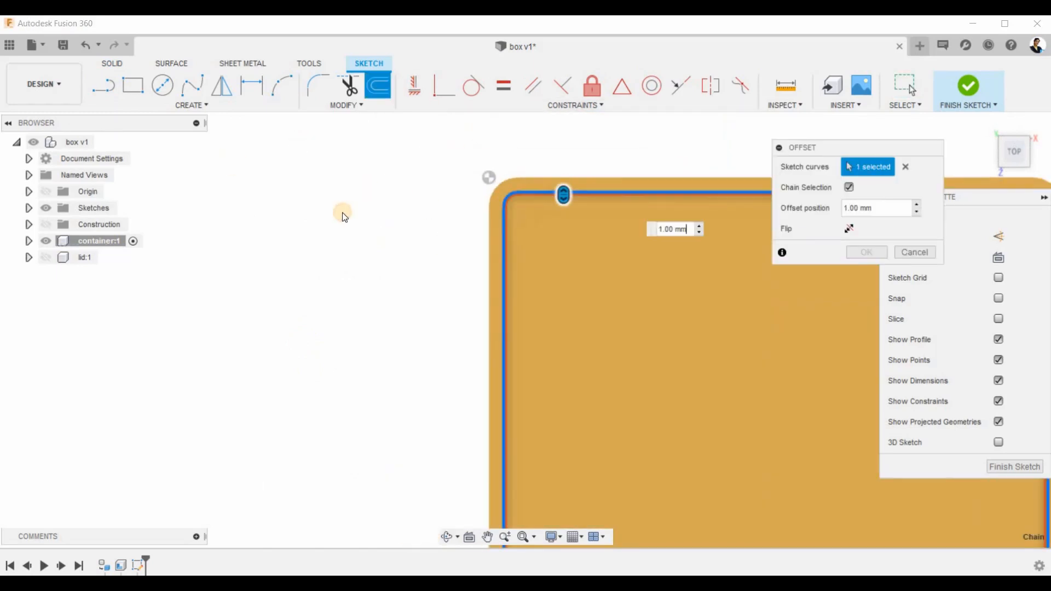
scroll(342, 212, "down", 3)
scroll(370, 221, "up", 3)
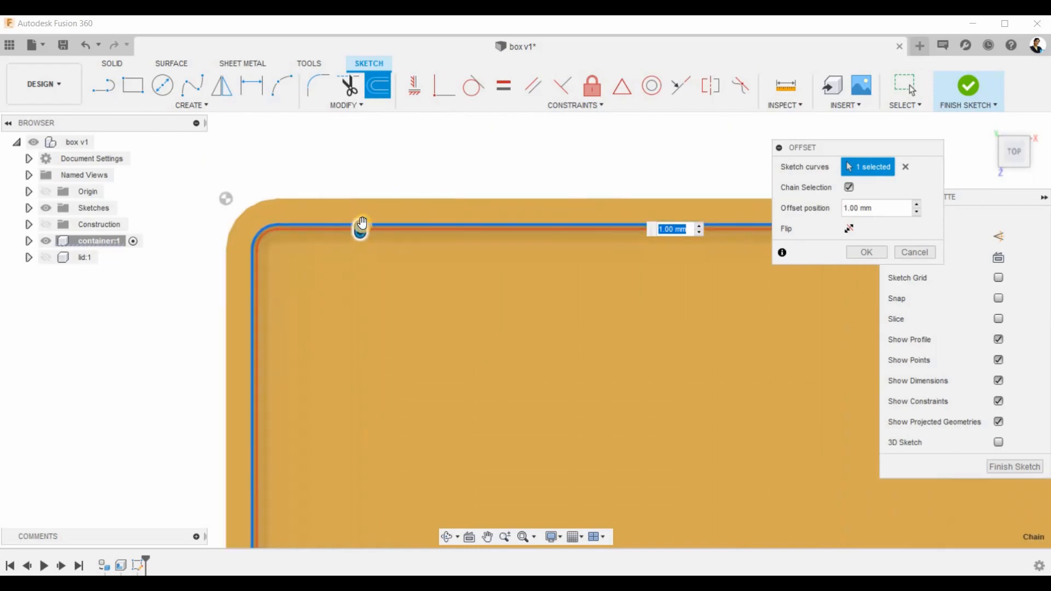
left_click(875, 209)
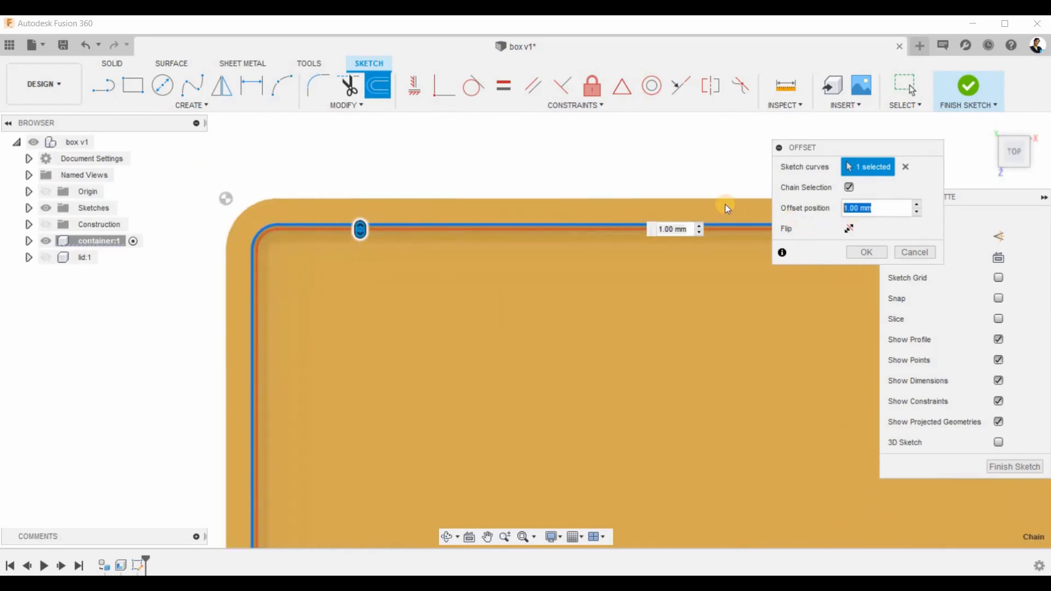
type("2.5")
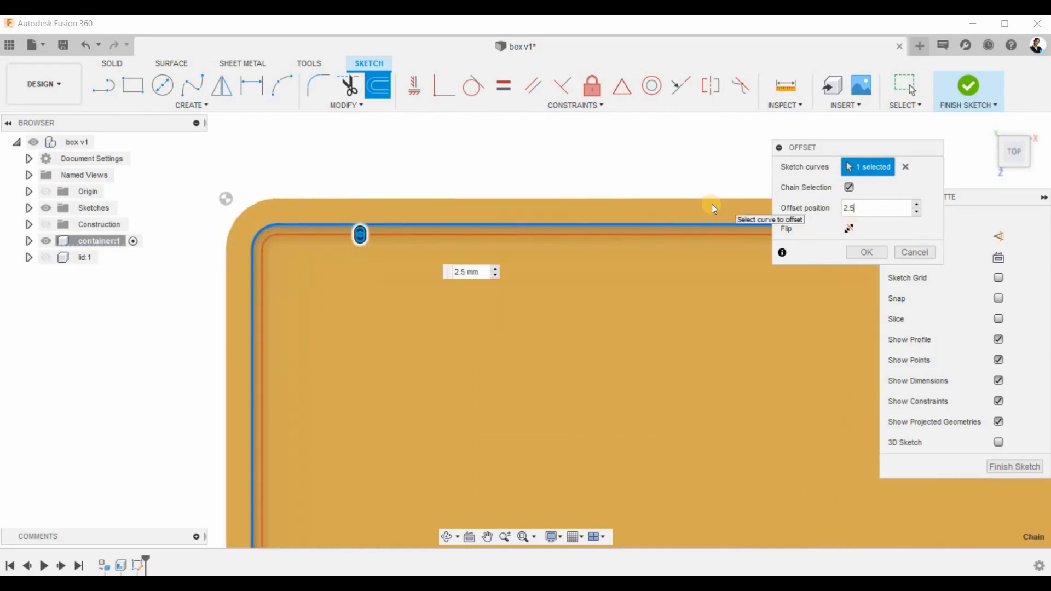
left_click(848, 229)
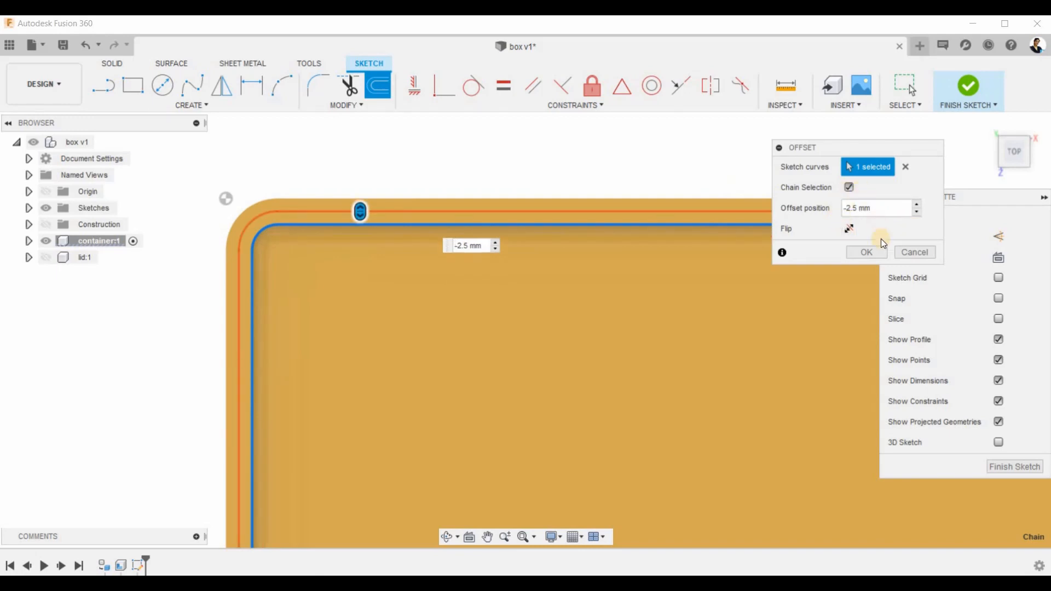
left_click(866, 251)
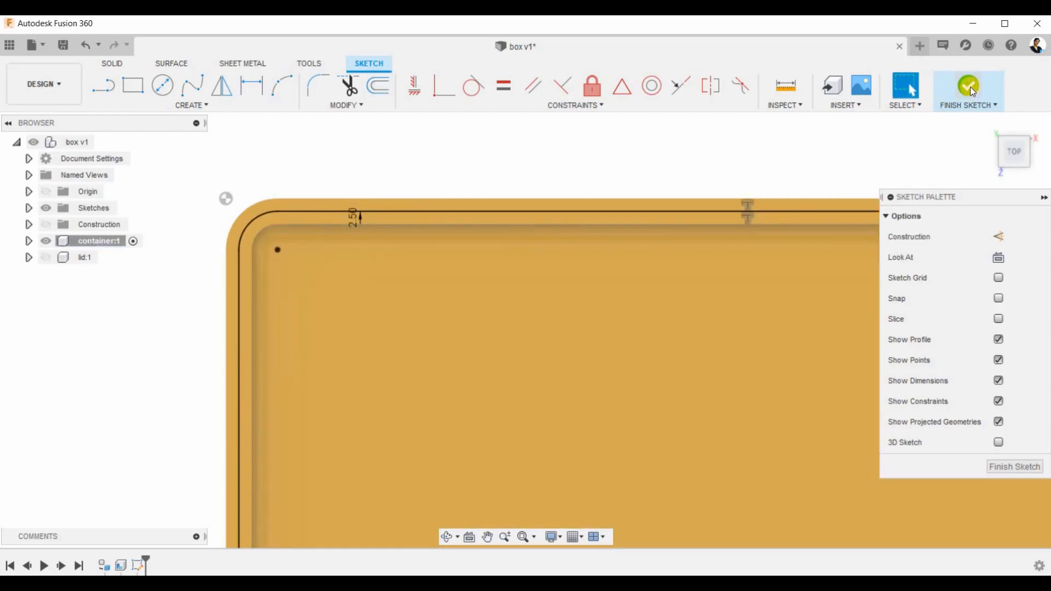
left_click(969, 87)
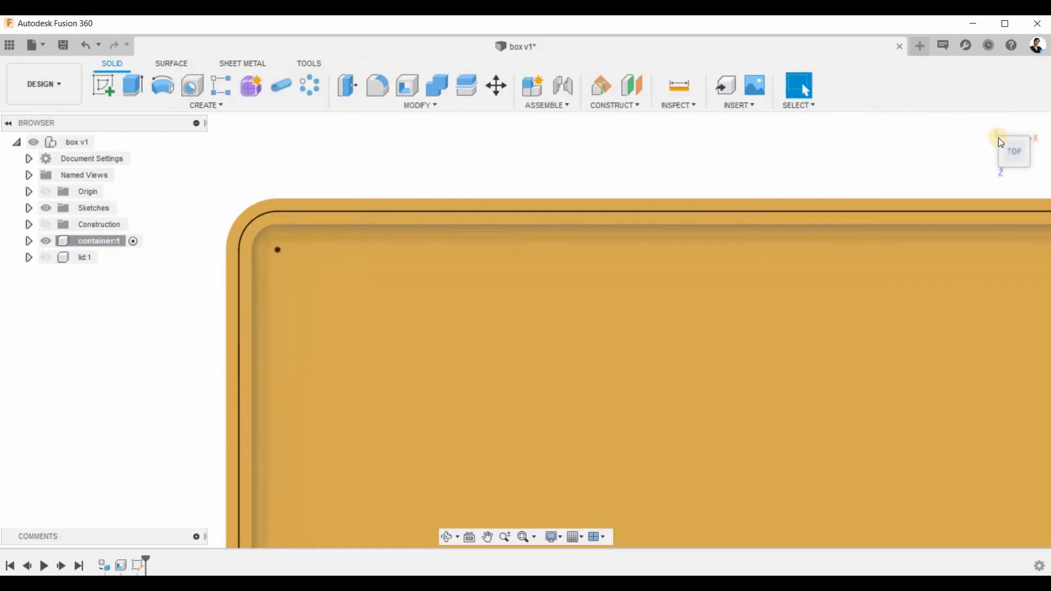
- Extrude the inner ring profile on the container's rim 5 mm upward, joined to the container, to form a lip
left_click(988, 125)
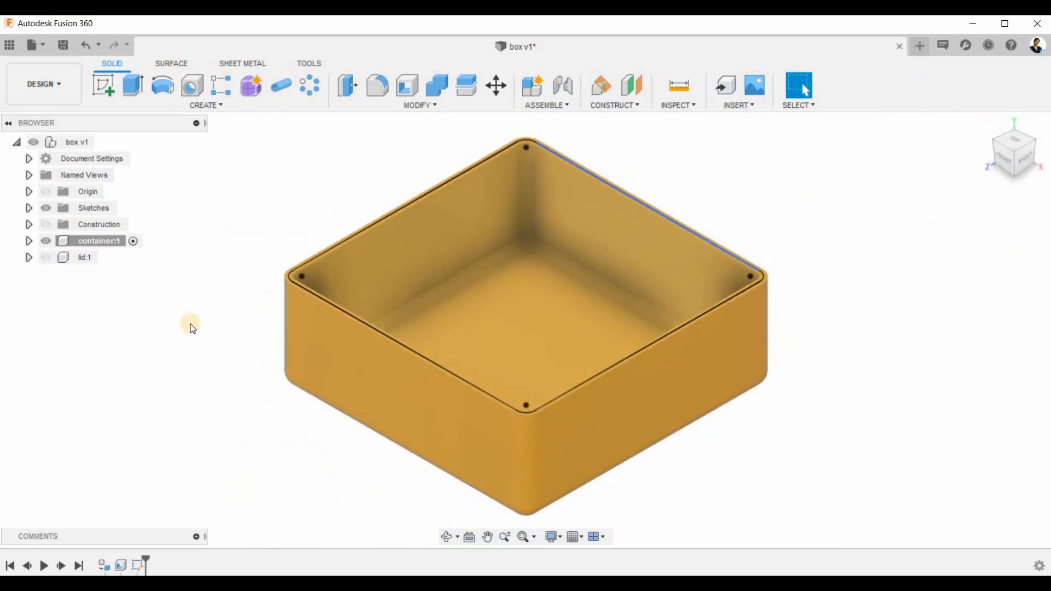
scroll(290, 285, "up", 5)
scroll(286, 273, "up", 3)
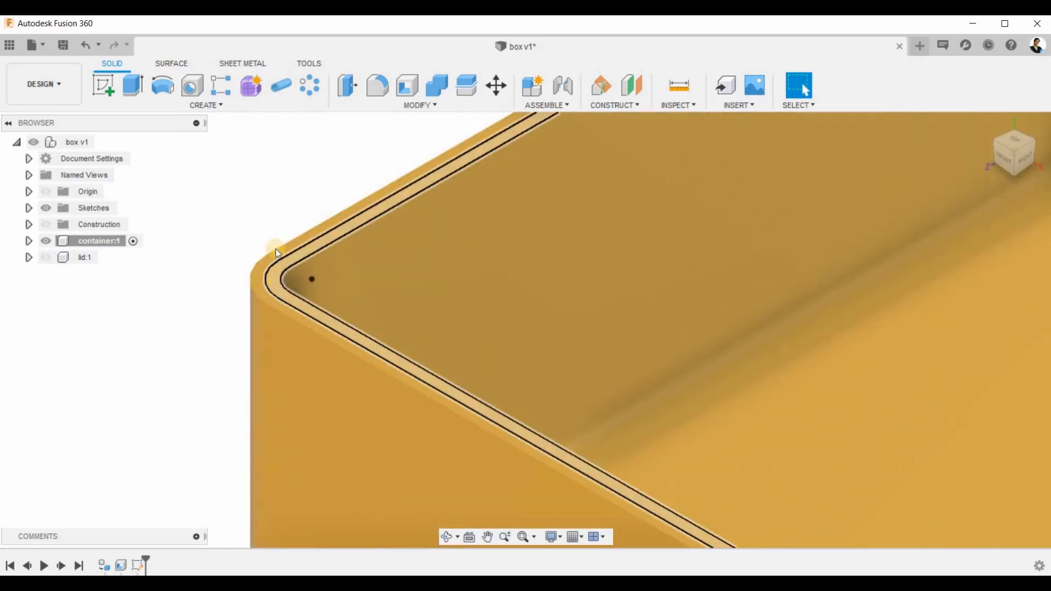
left_click(136, 87)
scroll(293, 295, "up", 1)
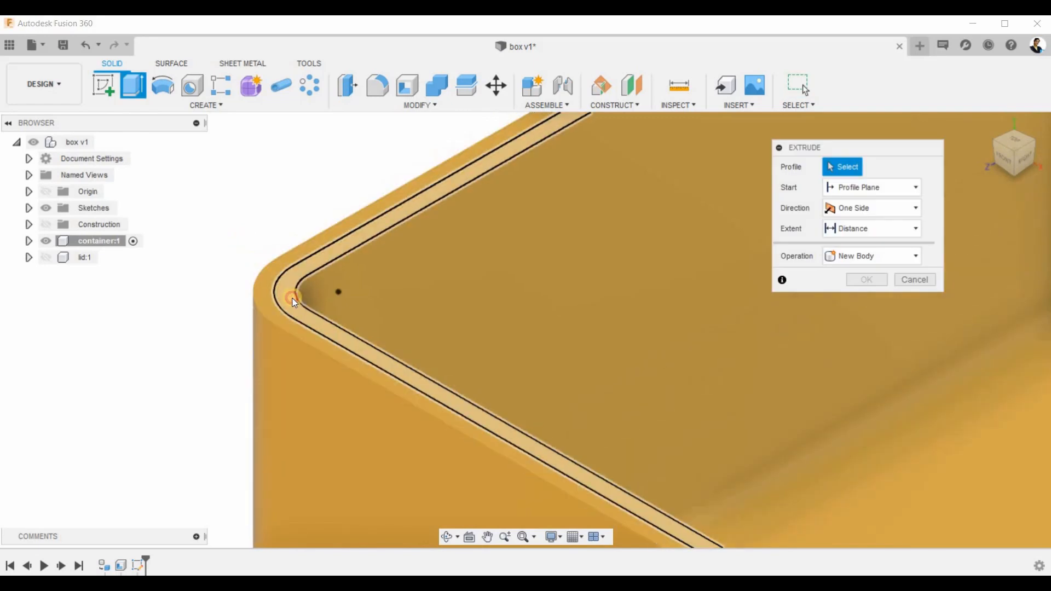
left_click(293, 297)
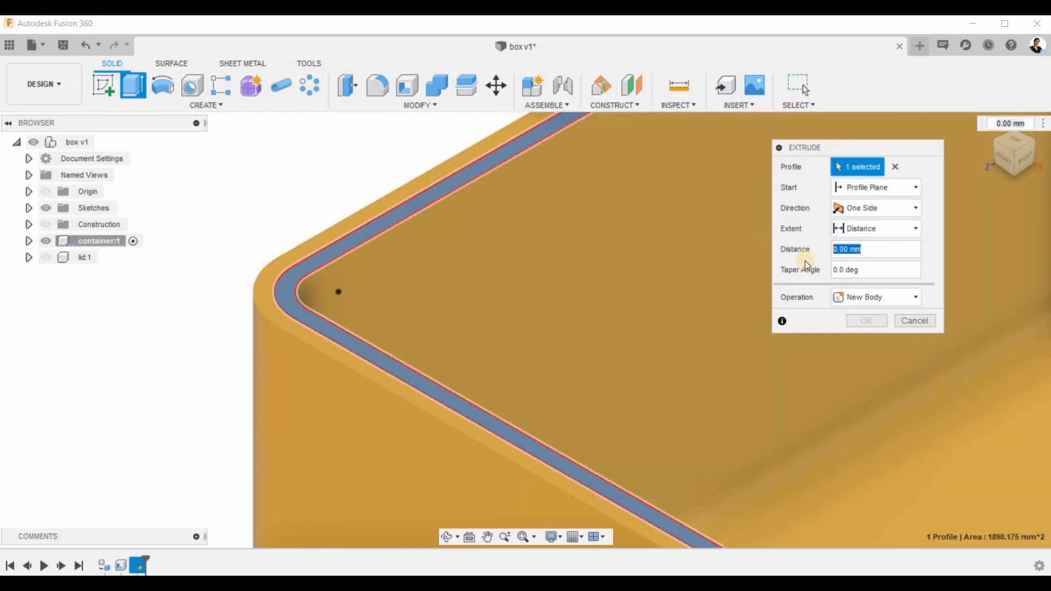
type("5")
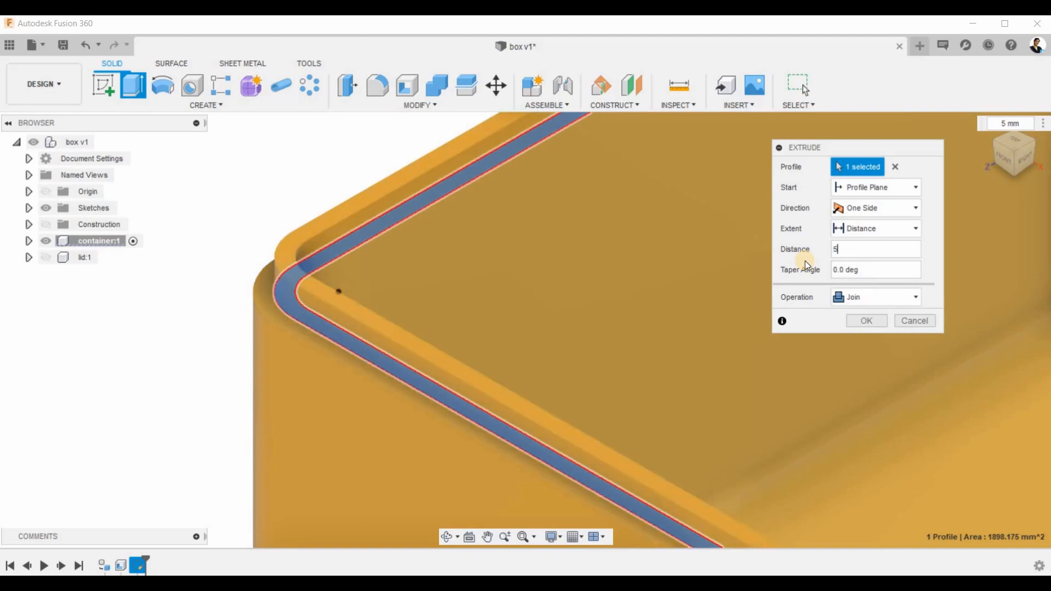
left_click(875, 317)
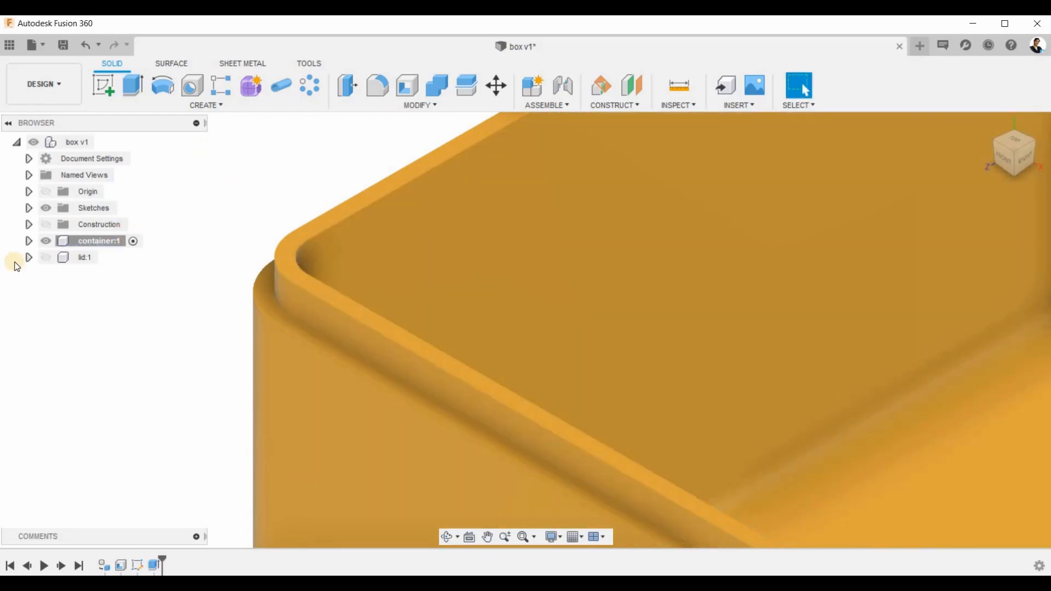
- Show the lid again, make it the active component and hide the container
left_click(46, 257)
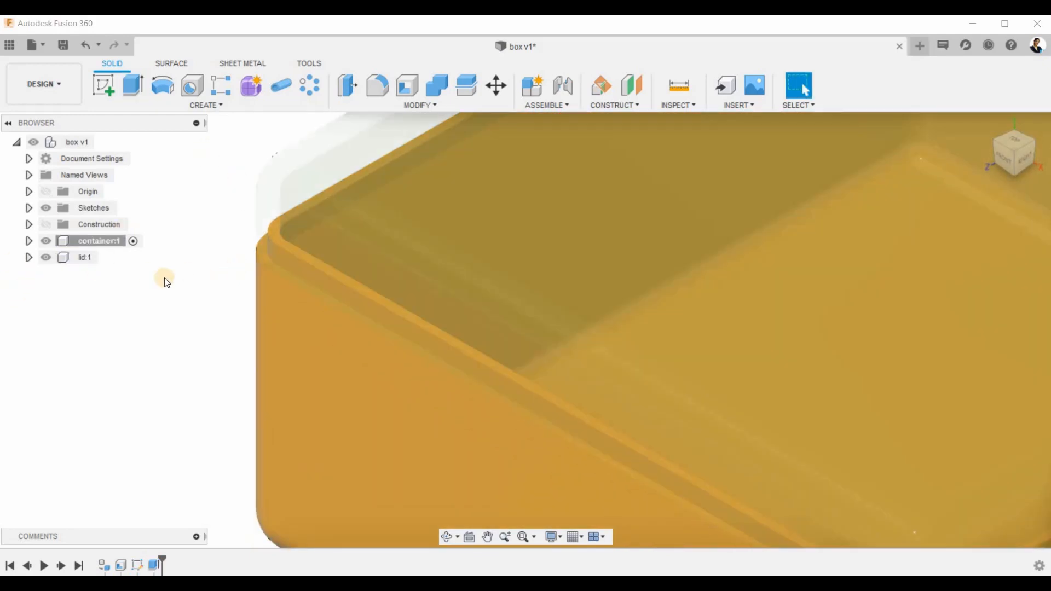
left_click(81, 262)
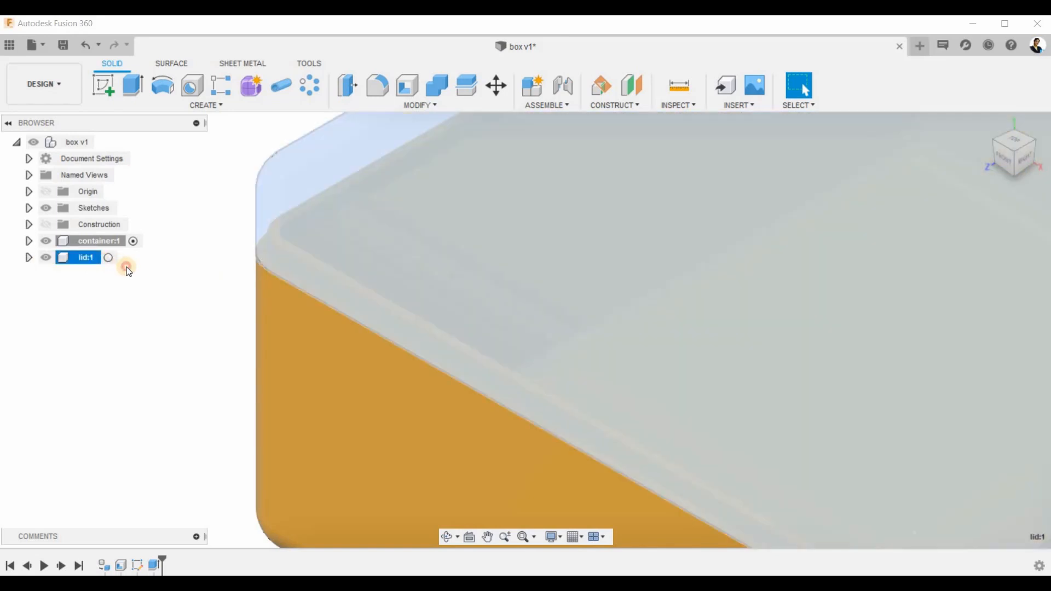
left_click(125, 267)
left_click(85, 257)
left_click(107, 258)
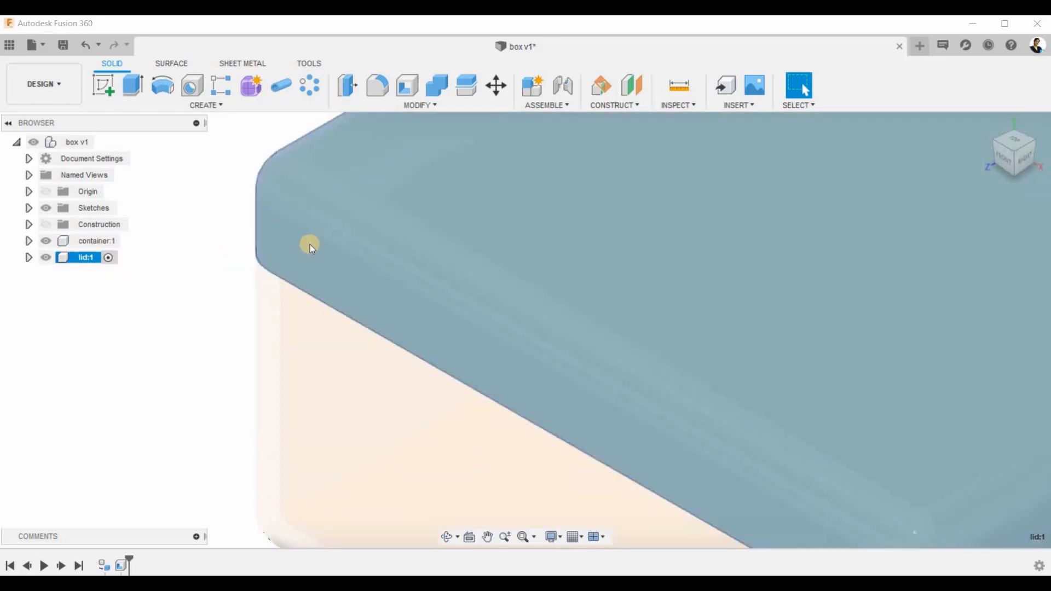
scroll(216, 378, "down", 5)
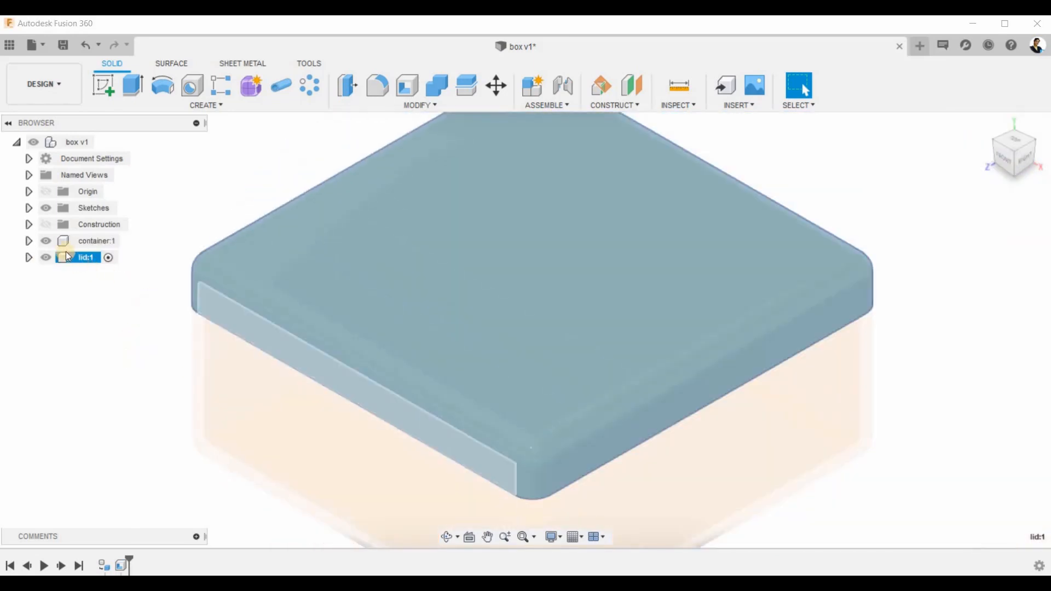
left_click(46, 241)
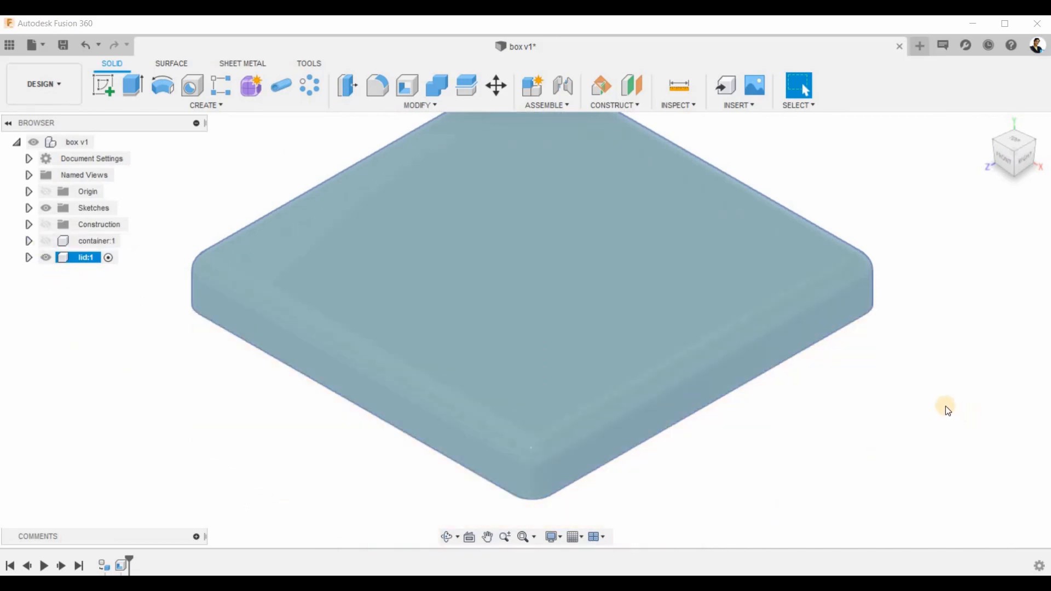
- Create a sketch on the rim face on the lid's underside
middle_click_drag(945, 405, 907, 235, "shift")
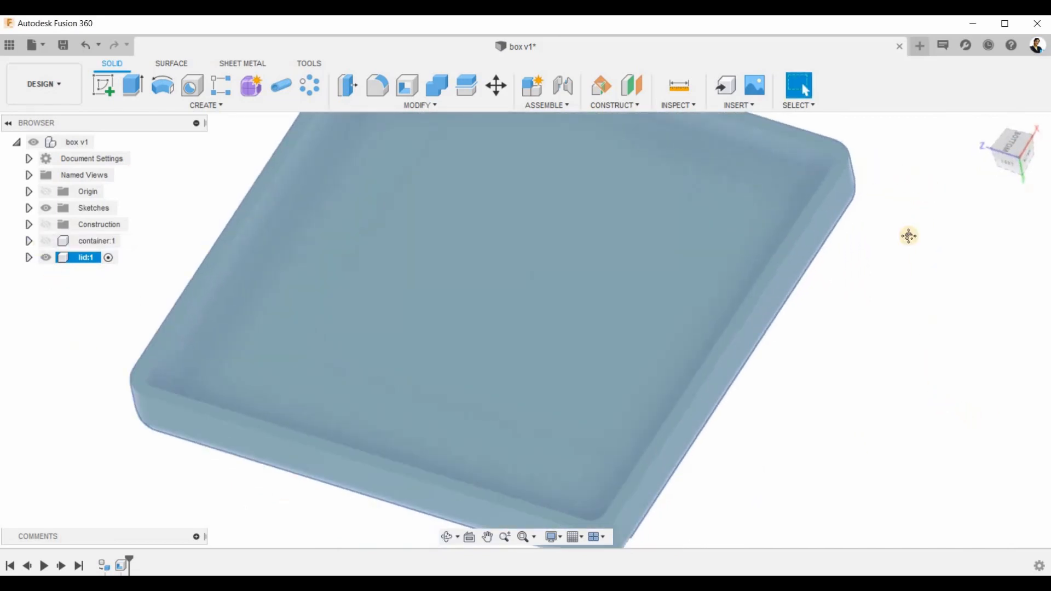
scroll(908, 235, "up", 3)
middle_click_drag(865, 180, 888, 220)
scroll(434, 208, "down", 5)
scroll(314, 226, "up", 5)
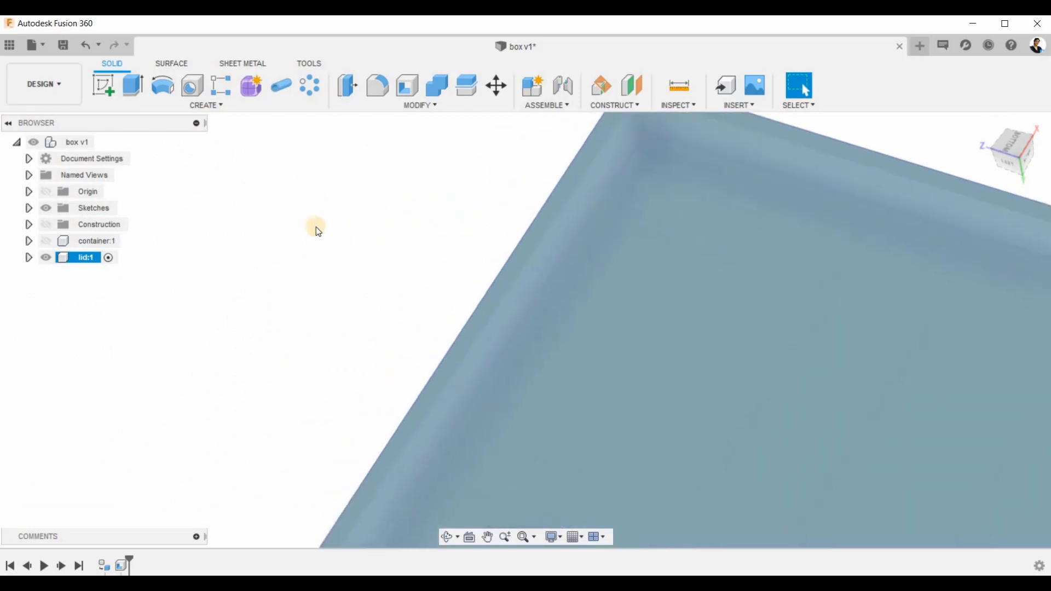
left_click(568, 153)
left_click(580, 163)
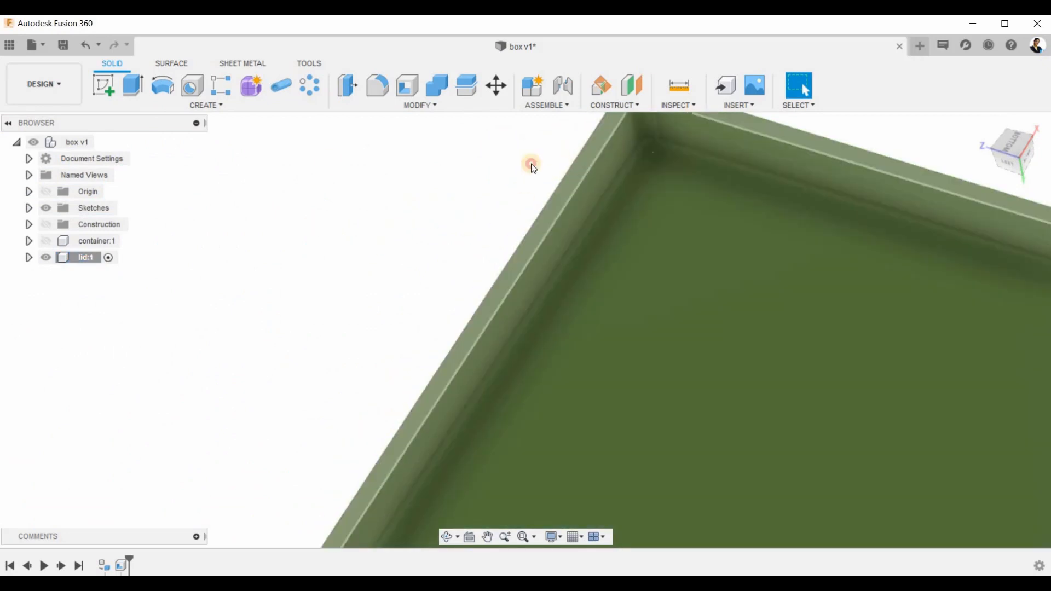
left_click(107, 89)
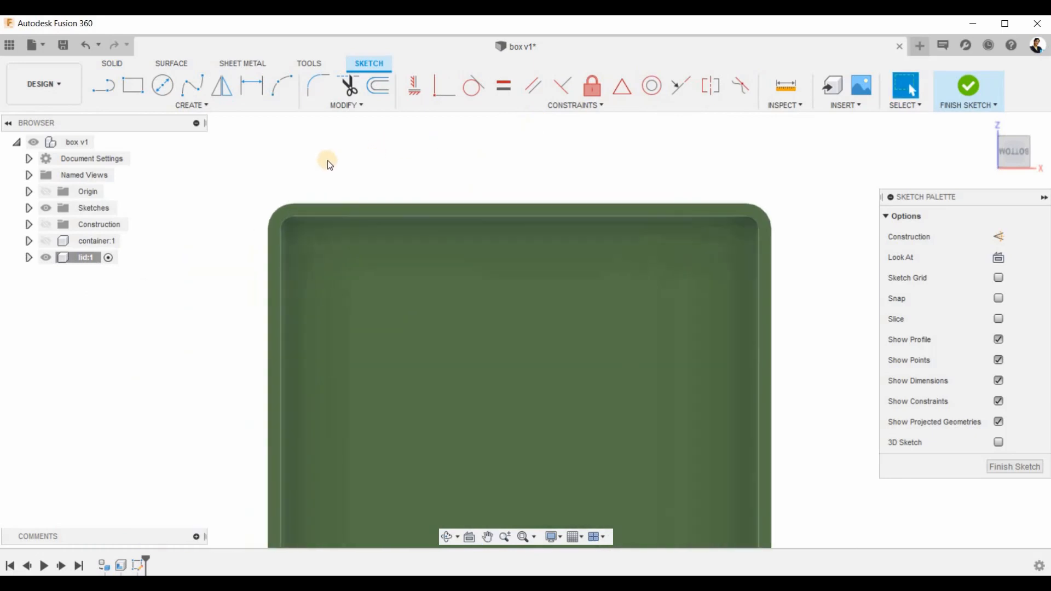
- Offset the inner edge chain of the lid's rim by -2.5 mm and finish the sketch
left_click(378, 84)
left_click(305, 240)
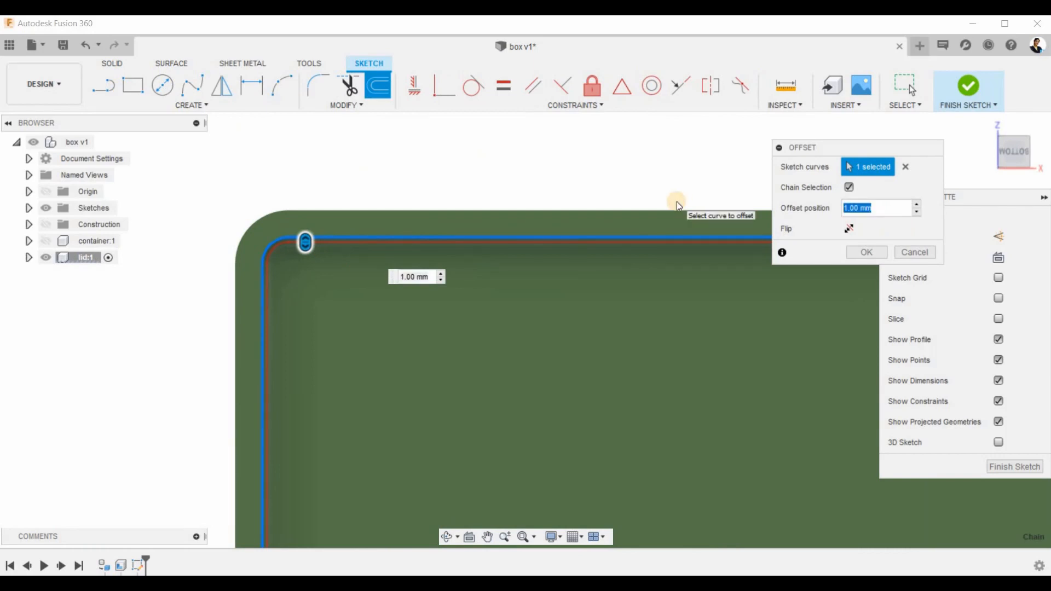
type("-2.5")
key("Tab")
key("Return")
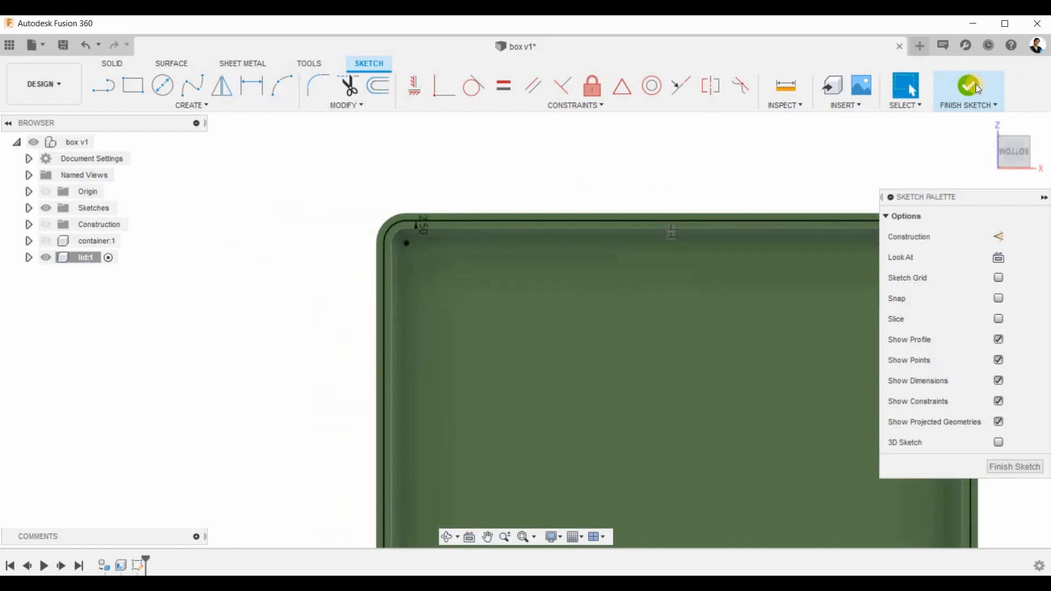
left_click(969, 86)
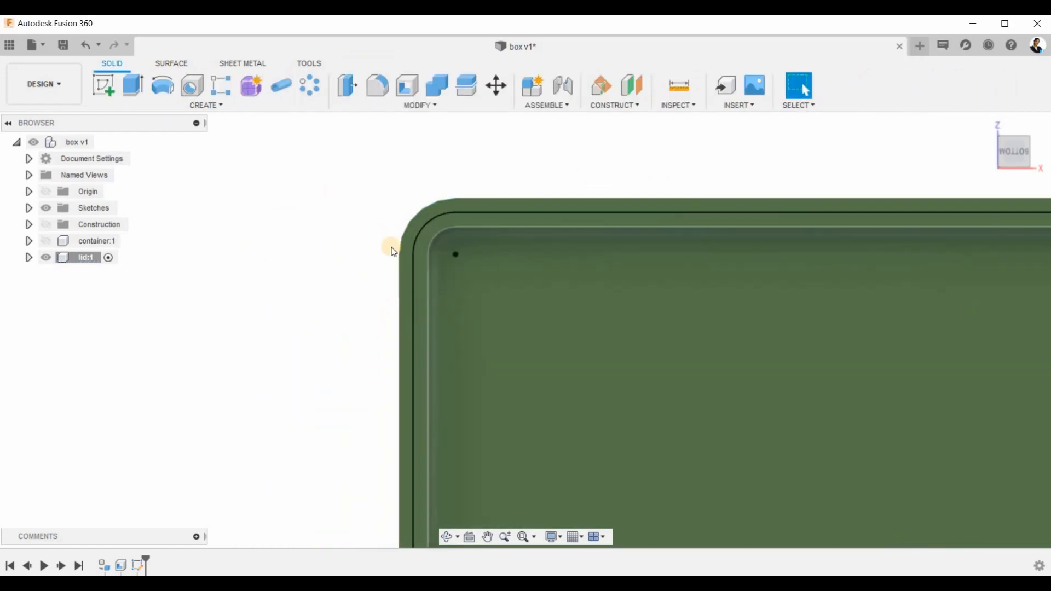
scroll(391, 247, "down", 3)
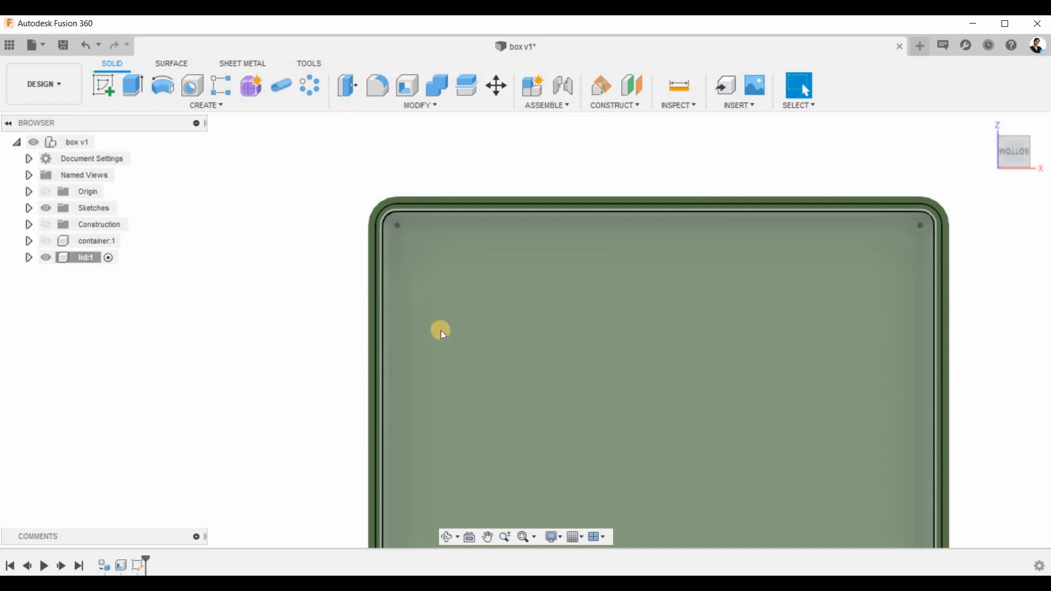
- Extrude the inner ring profile on the lid's rim by -2.5 mm as a cut to form the stepped recess
middle_click_drag(457, 279, 396, 334, "shift")
left_click(396, 334)
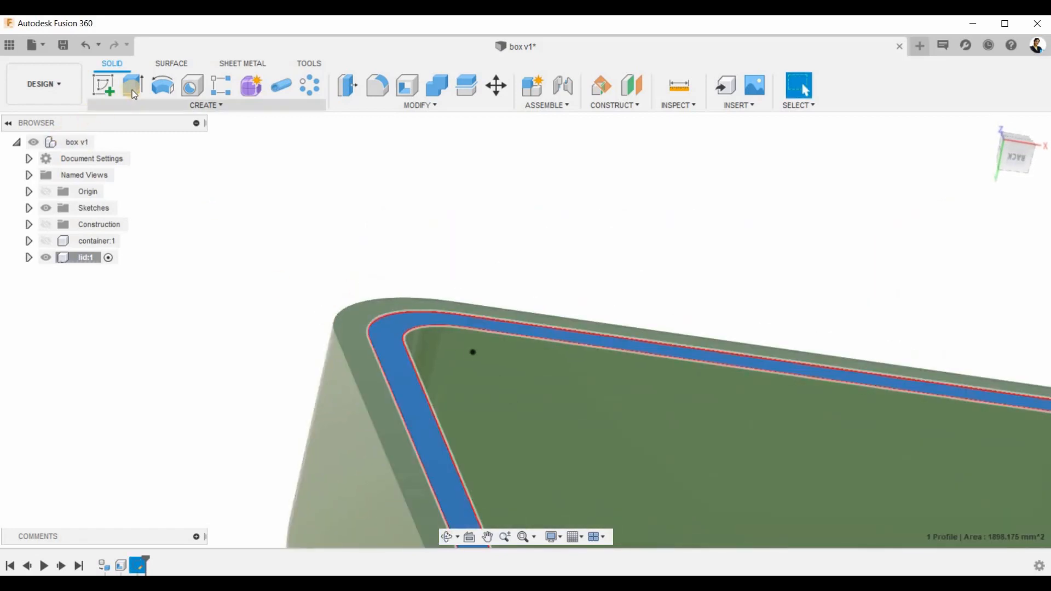
left_click(134, 94)
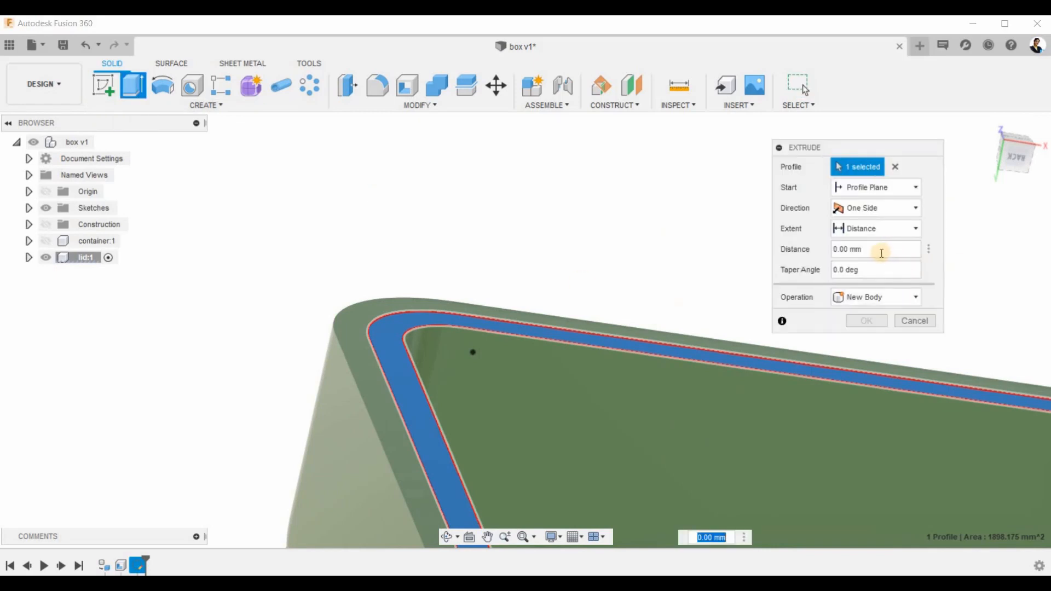
left_click_drag(881, 253, 709, 253)
type("2")
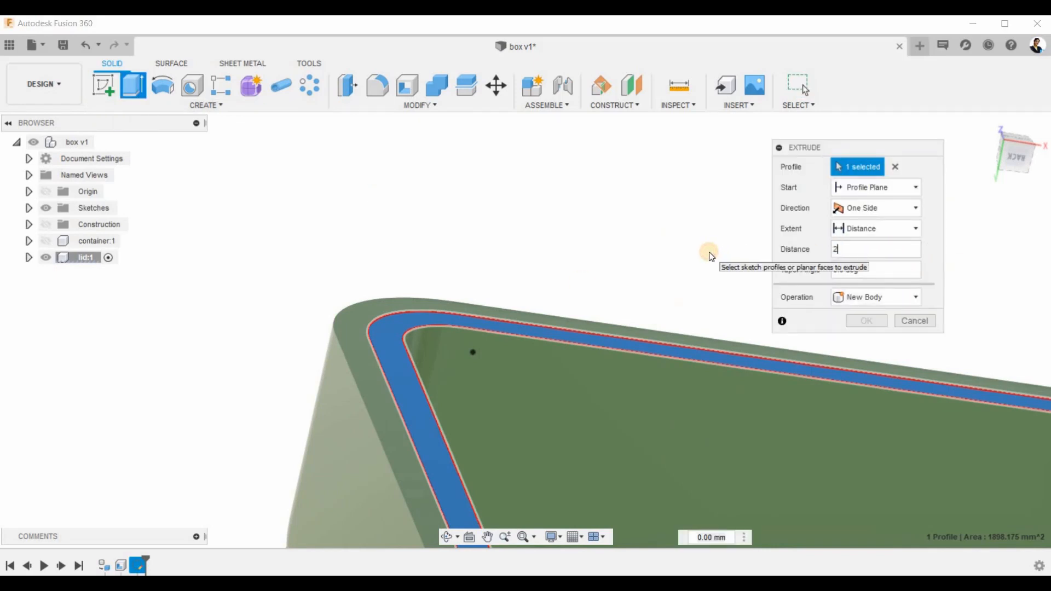
type(".5")
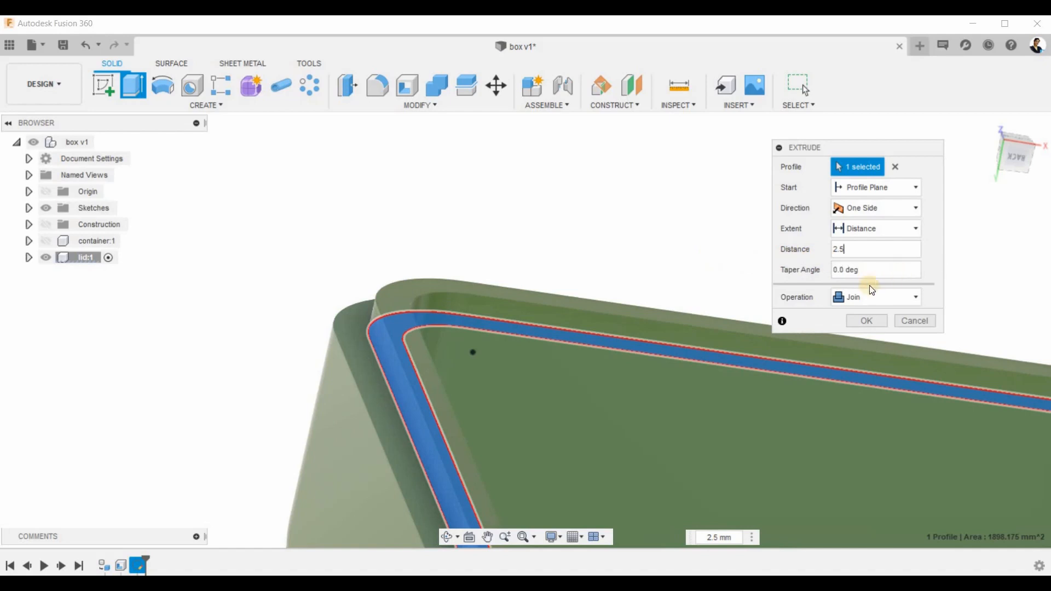
left_click(841, 304)
left_click(869, 330)
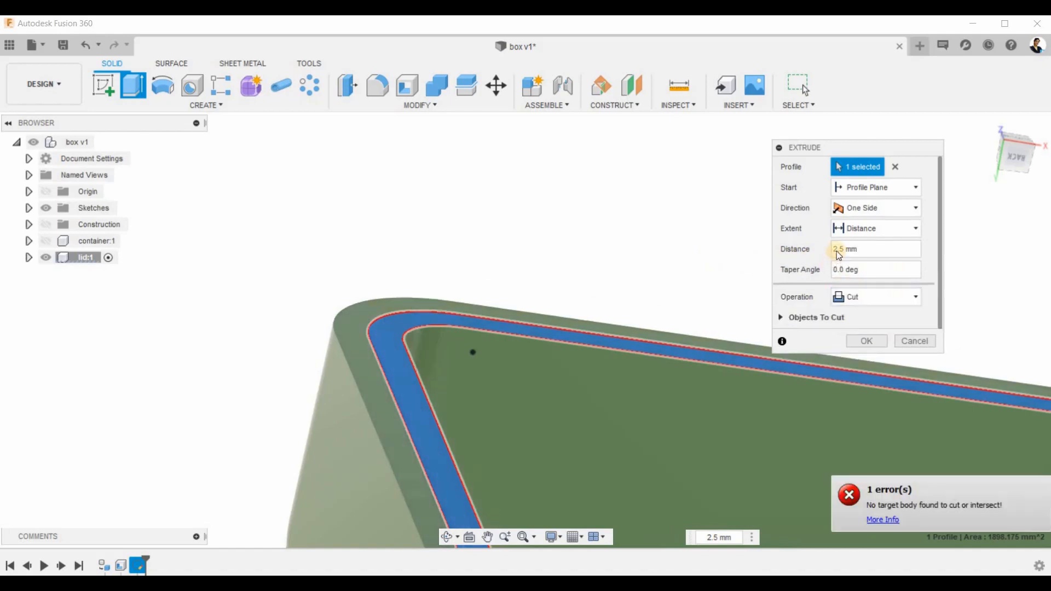
left_click(835, 248)
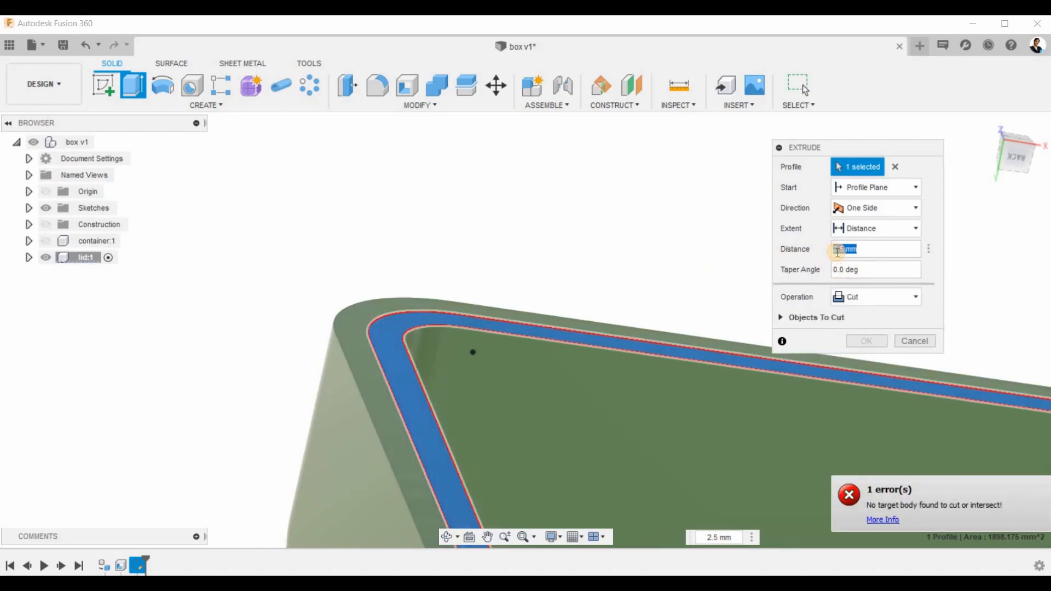
left_click(836, 250)
type("-")
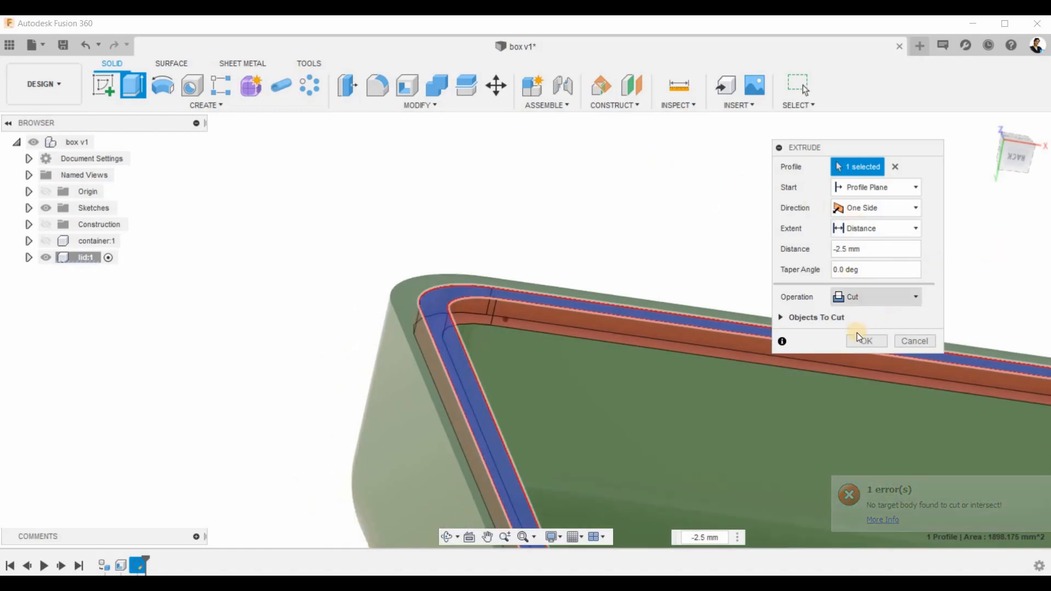
left_click(858, 341)
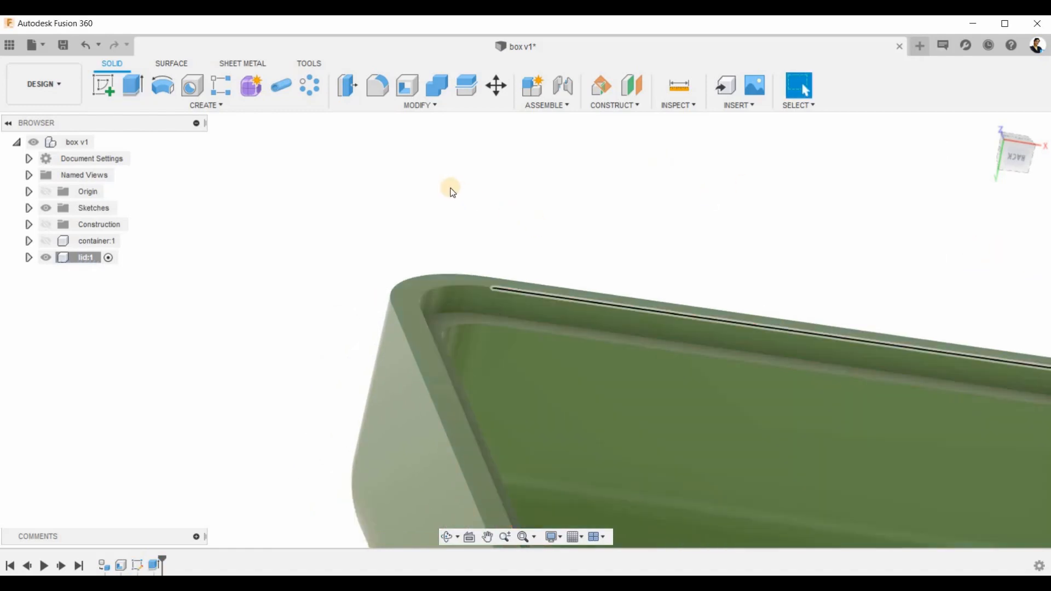
scroll(446, 182, "down", 3)
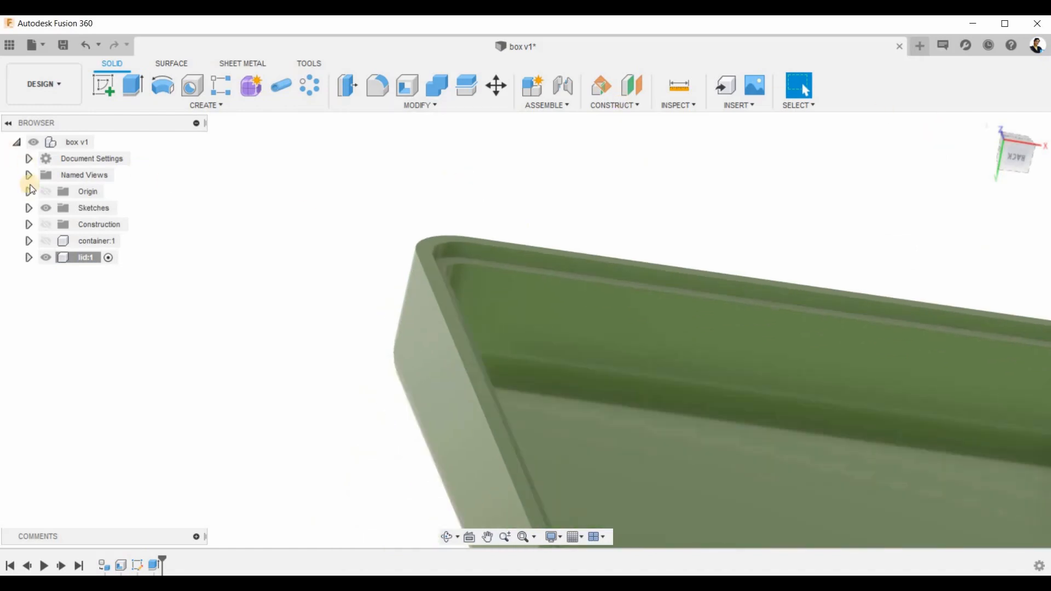
- Show the container again and make the top-level box component active, viewed from the home orientation
left_click(46, 241)
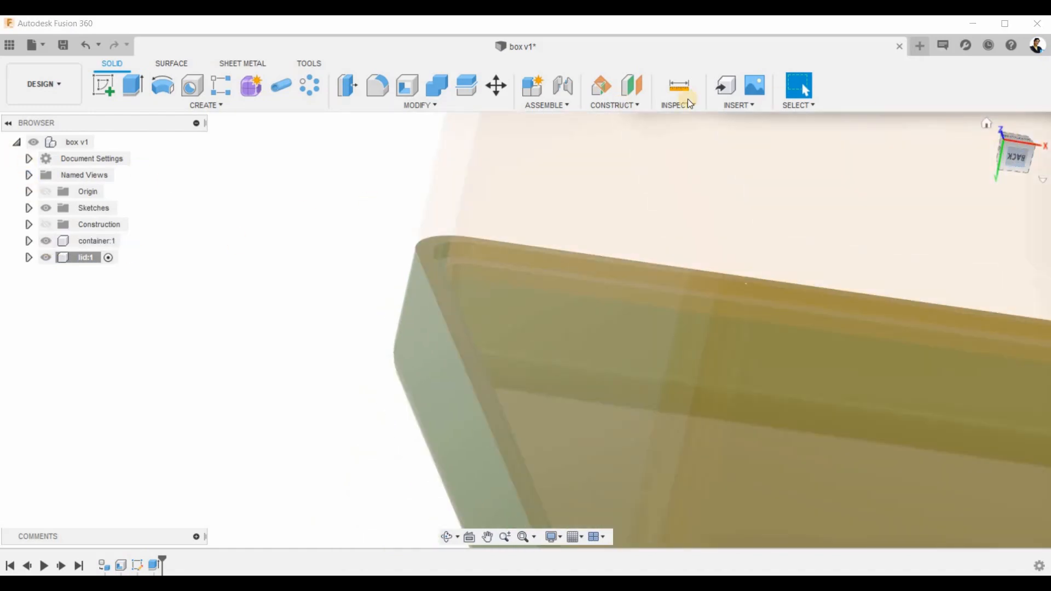
left_click(101, 142)
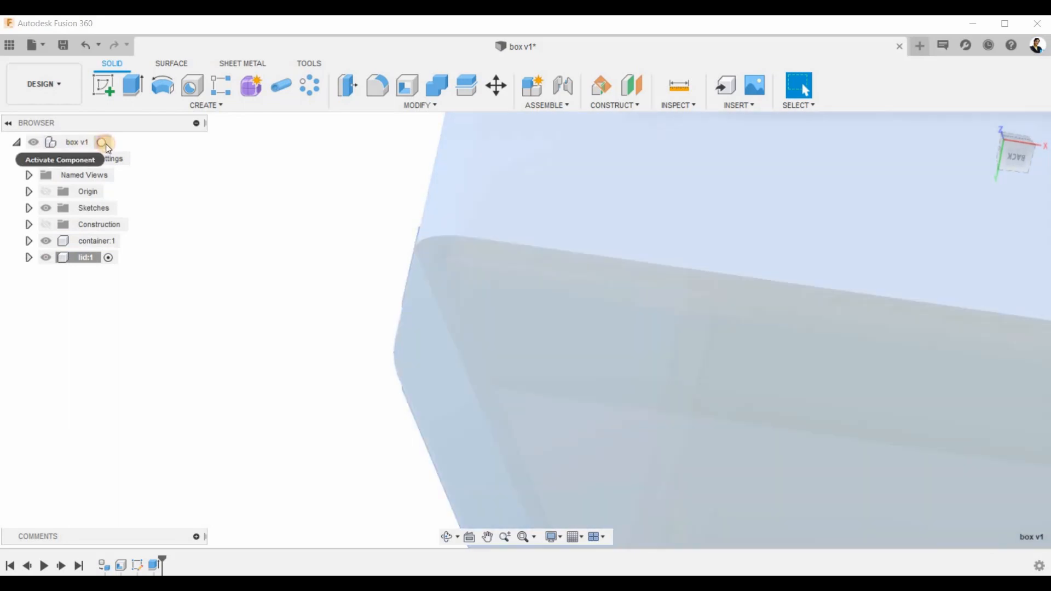
left_click(103, 143)
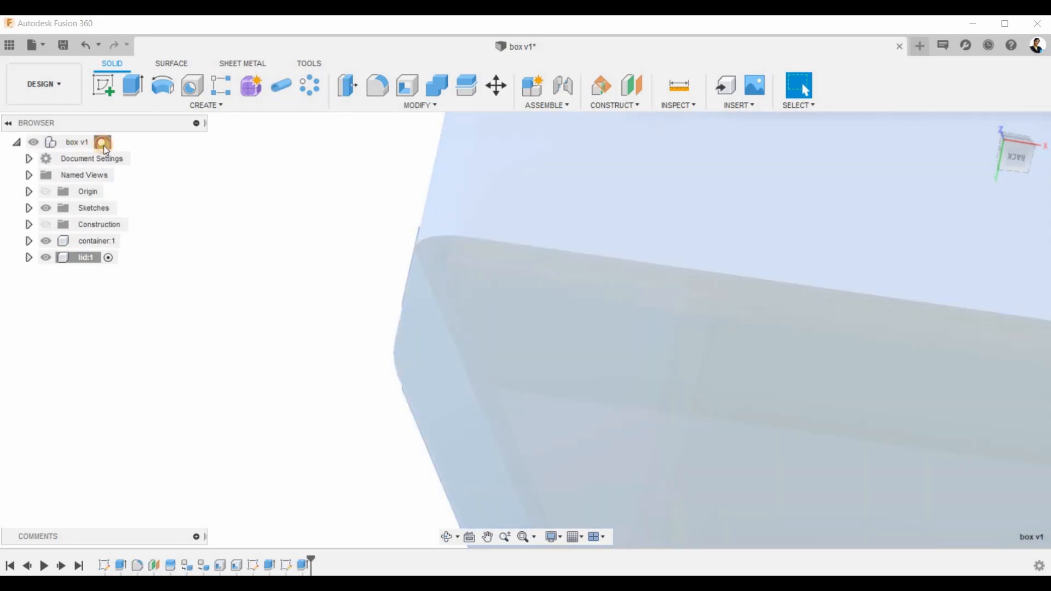
left_click(103, 143)
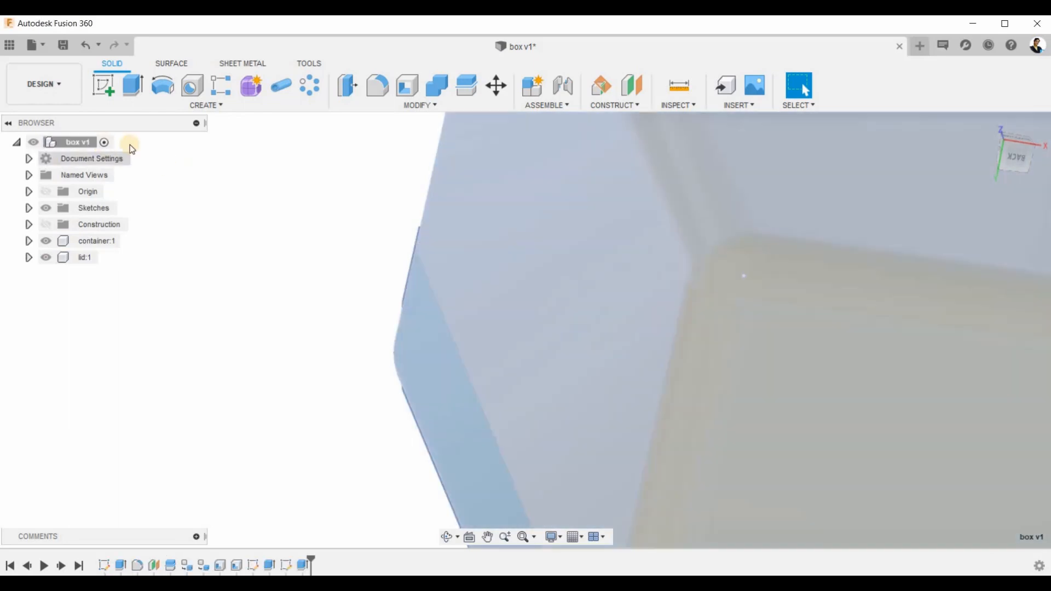
left_click(988, 125)
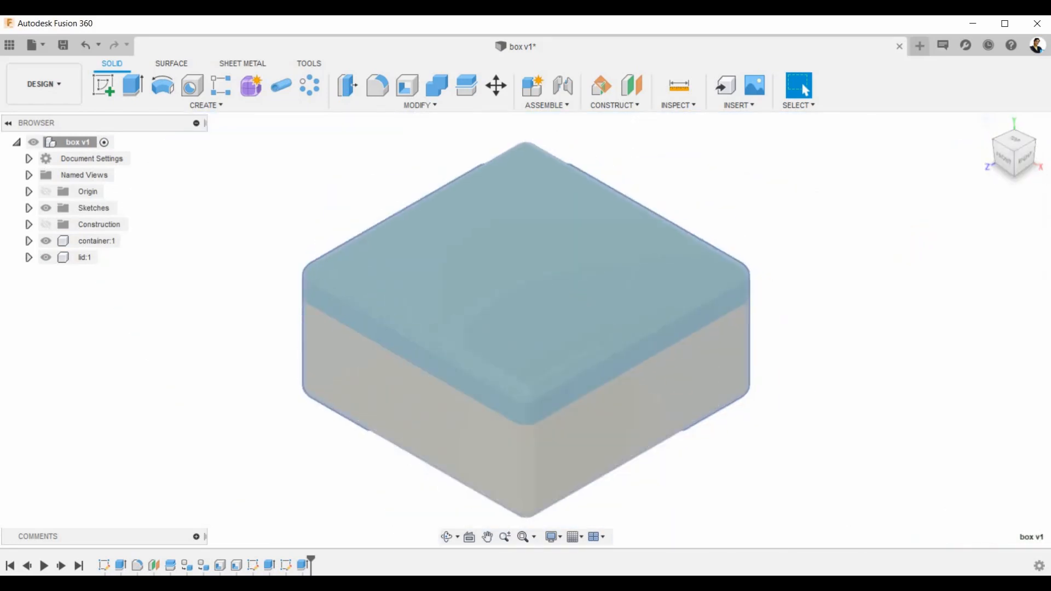
- Lift the lid off the container to inspect how the stepped rims fit, and undo the move
scroll(269, 345, "up", 6)
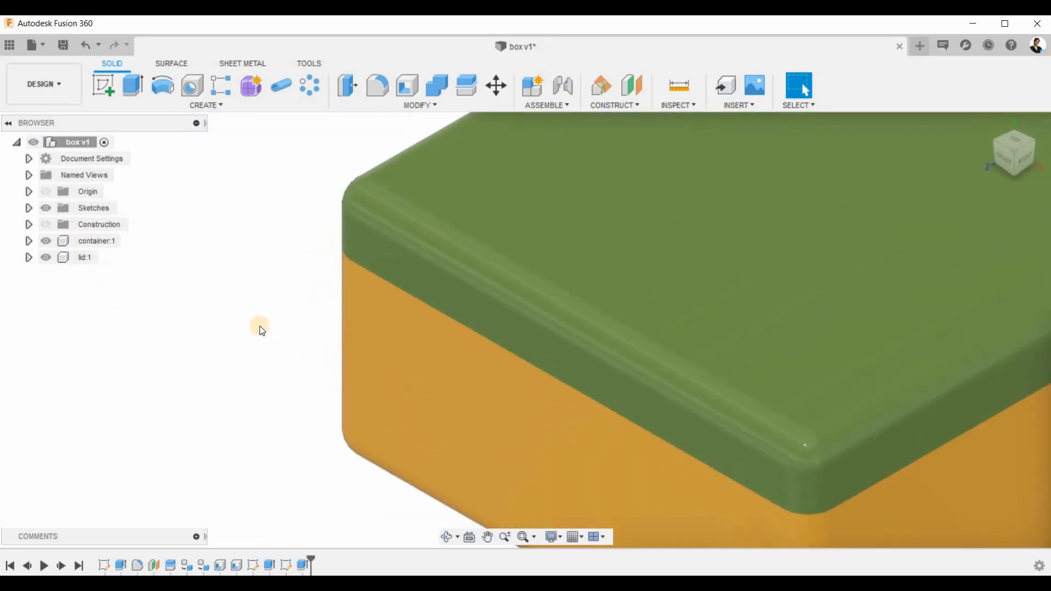
scroll(228, 324, "down", 6)
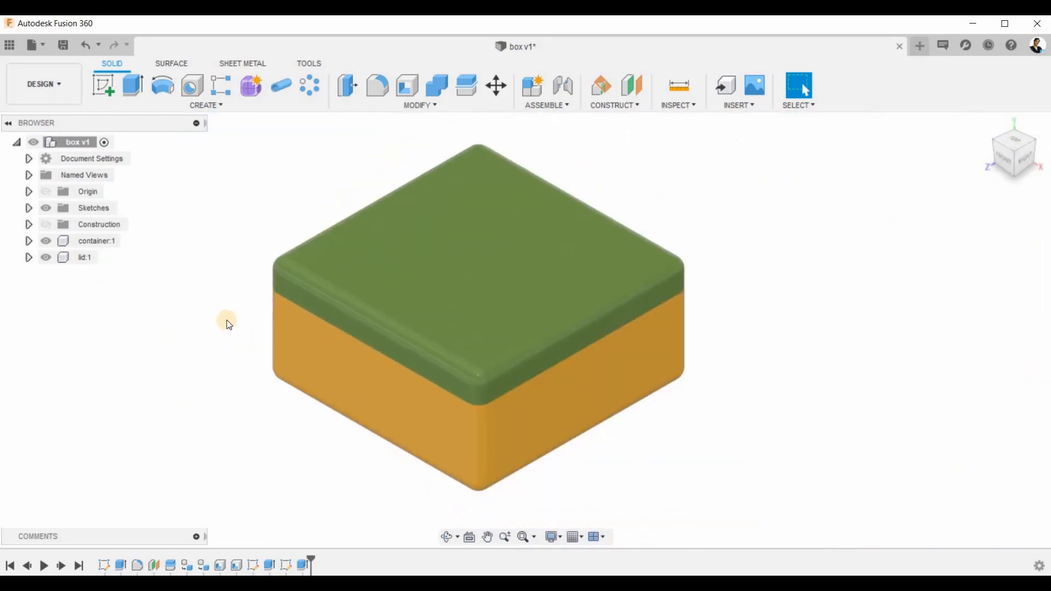
scroll(353, 311, "up", 2)
left_click_drag(407, 348, 414, 313)
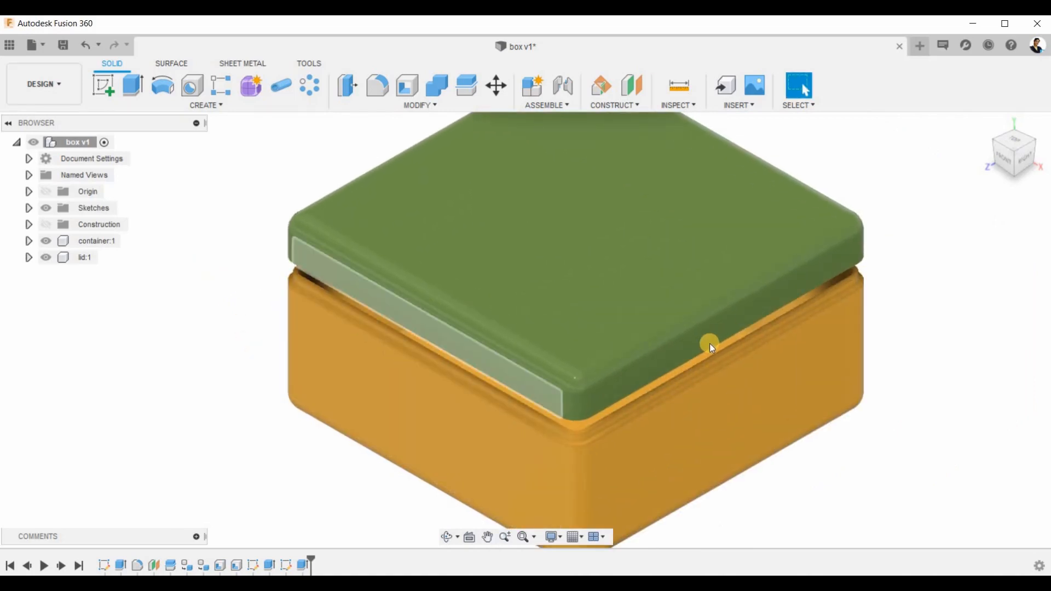
middle_click_drag(676, 352, 287, 344, "shift")
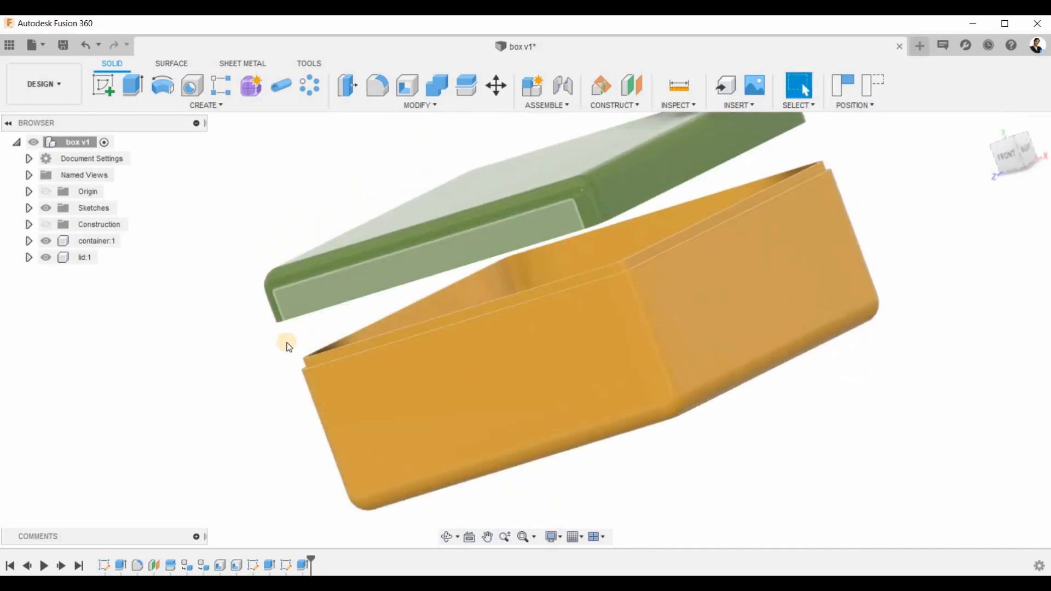
scroll(296, 290, "up", 3)
scroll(711, 276, "down", 5)
middle_click_drag(688, 340, 743, 329, "shift")
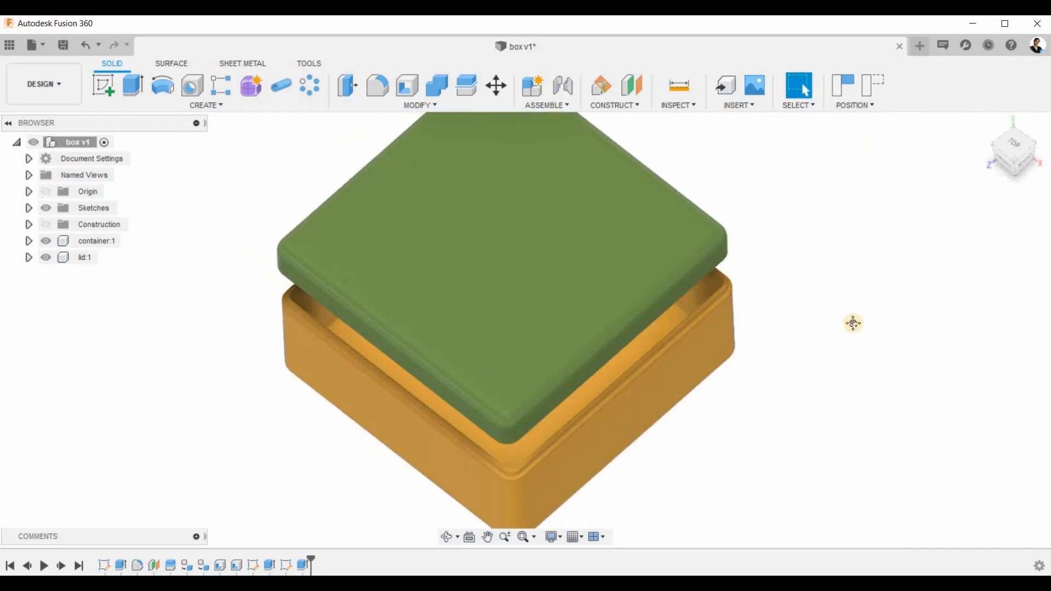
middle_click_drag(881, 341, 908, 360)
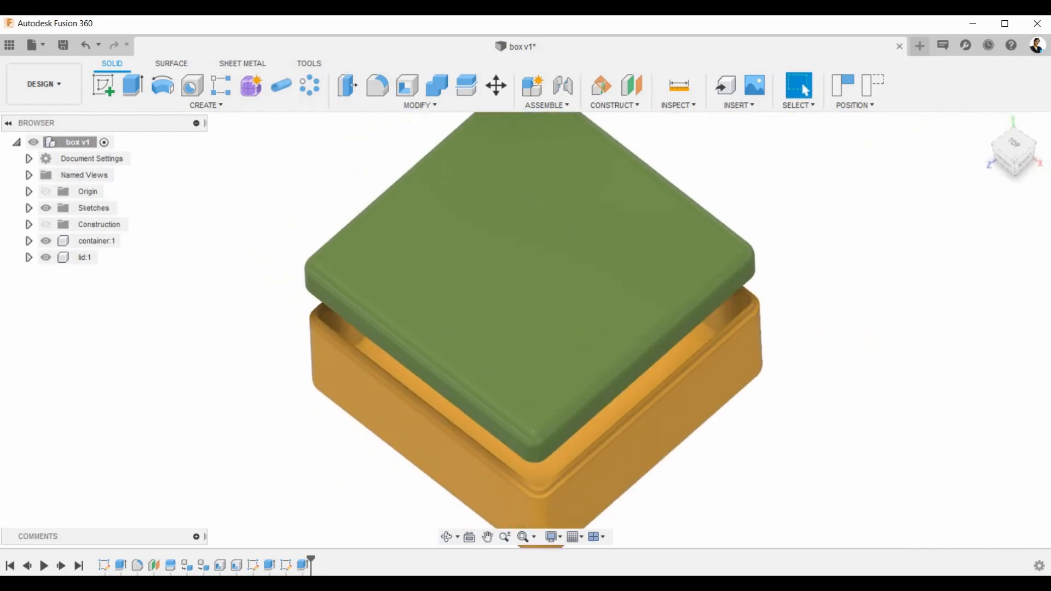
key("ctrl+z")
key("ctrl+z")
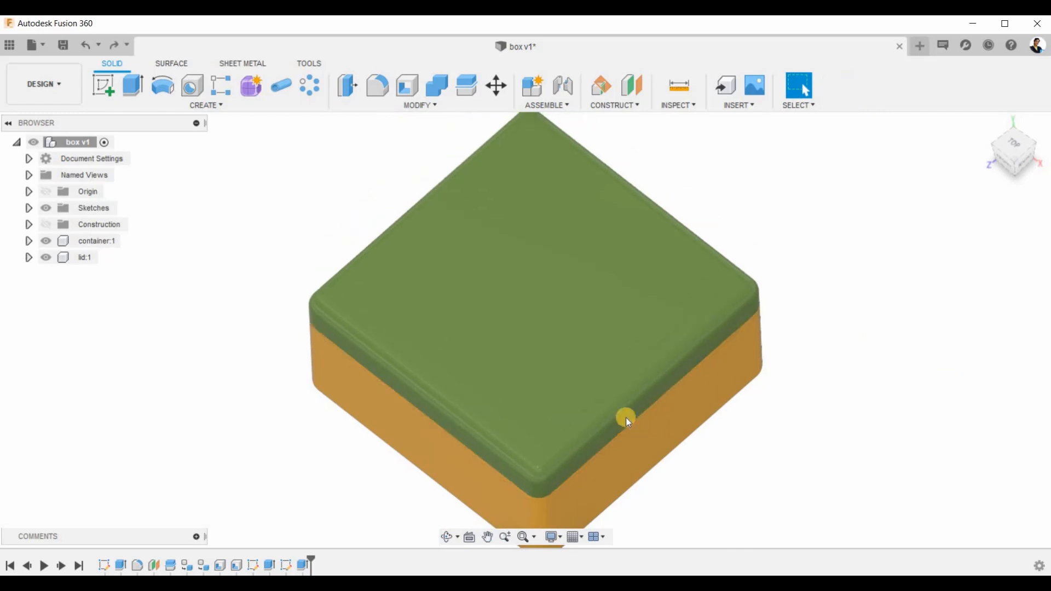
middle_click_drag(628, 415, 628, 340, "shift")
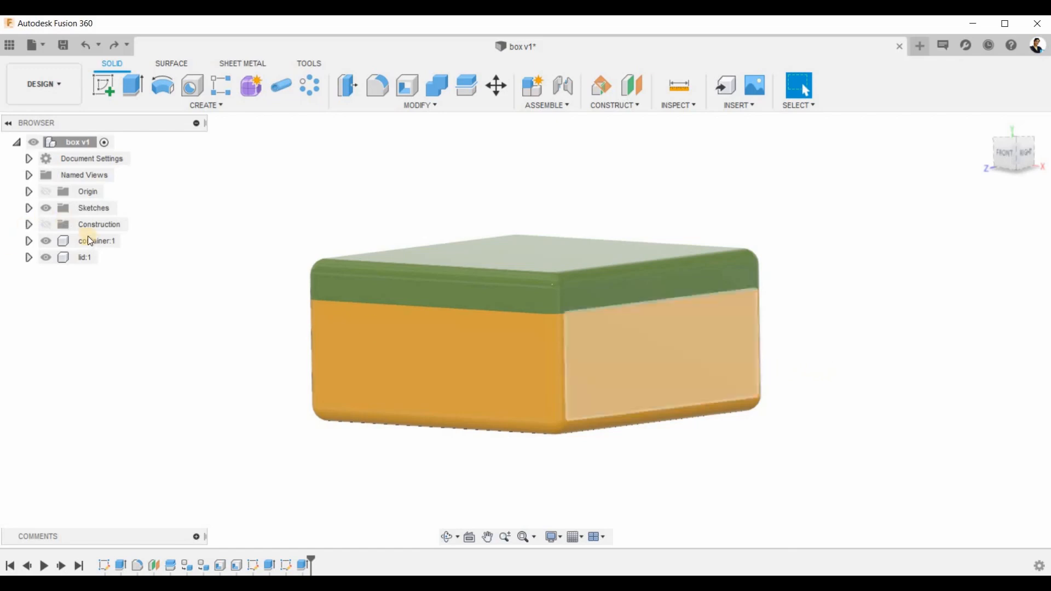
left_click(87, 256)
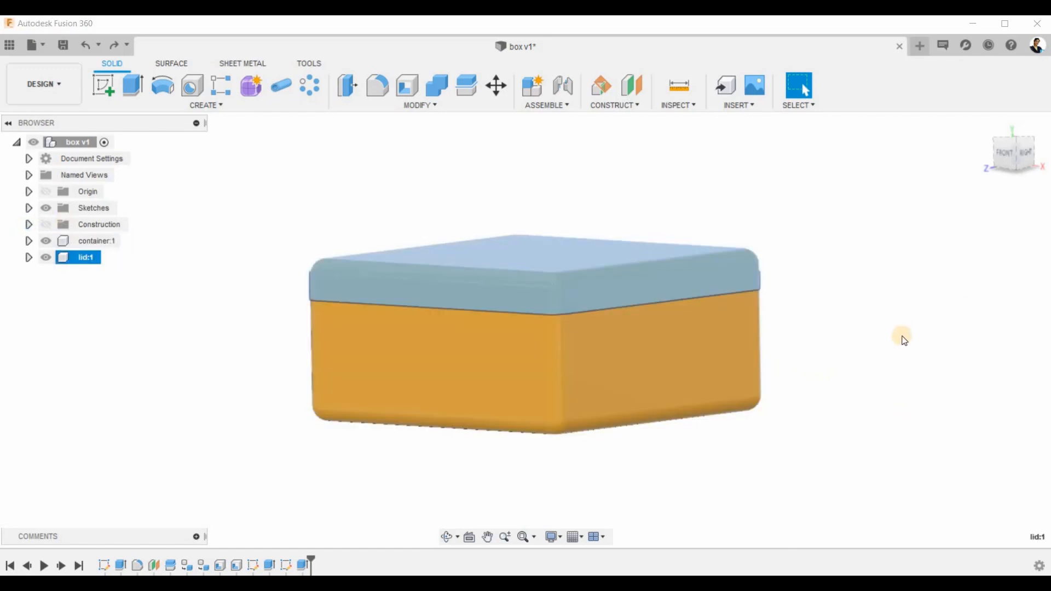
left_click(945, 323)
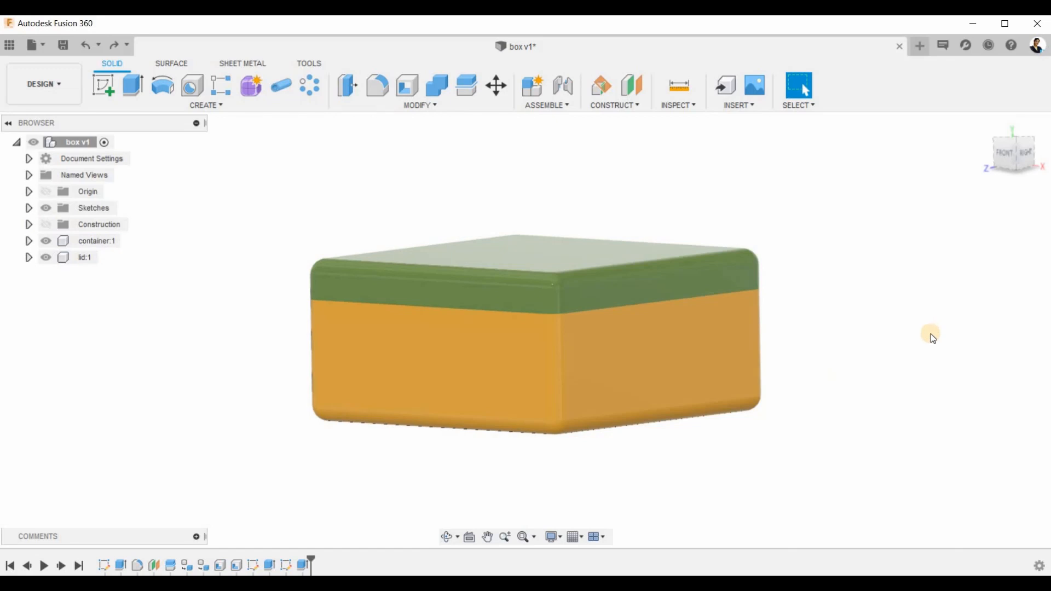
left_click(548, 105)
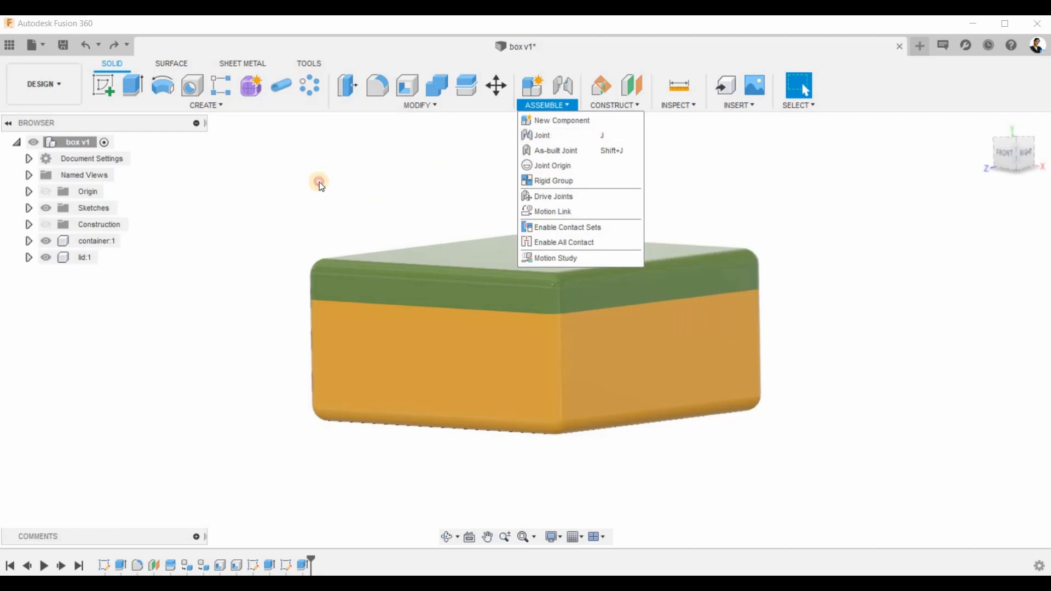
left_click(646, 317)
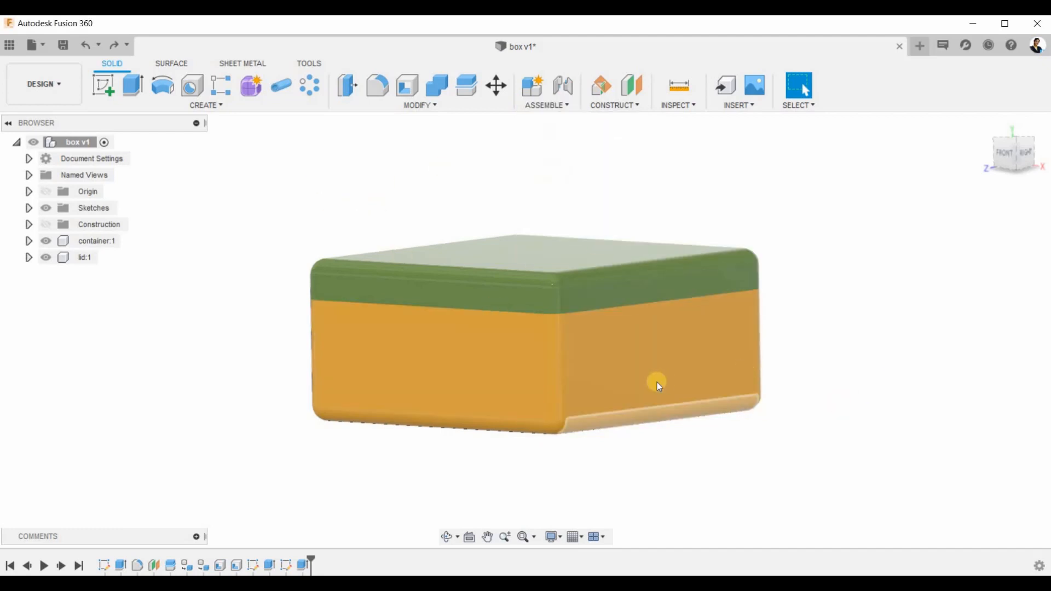